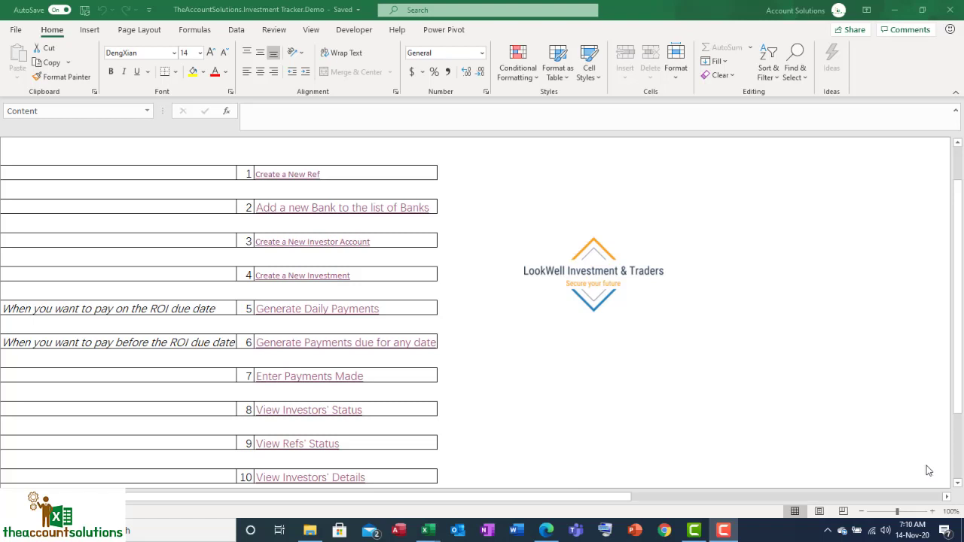
Go from the tracker's start menu to the form via the 'Create a New Investment' link.
scroll(324, 278, "up", 2)
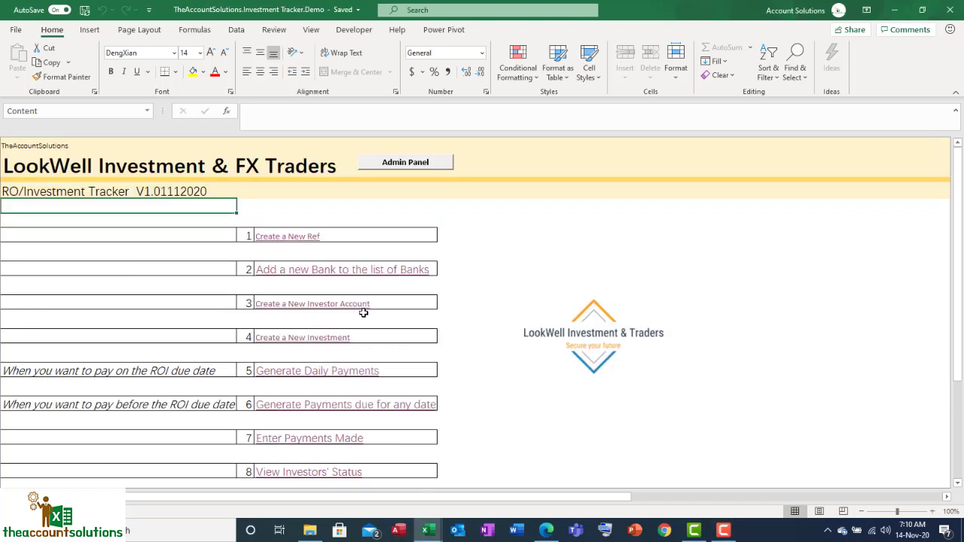
scroll(364, 312, "down", 1)
left_click(324, 293)
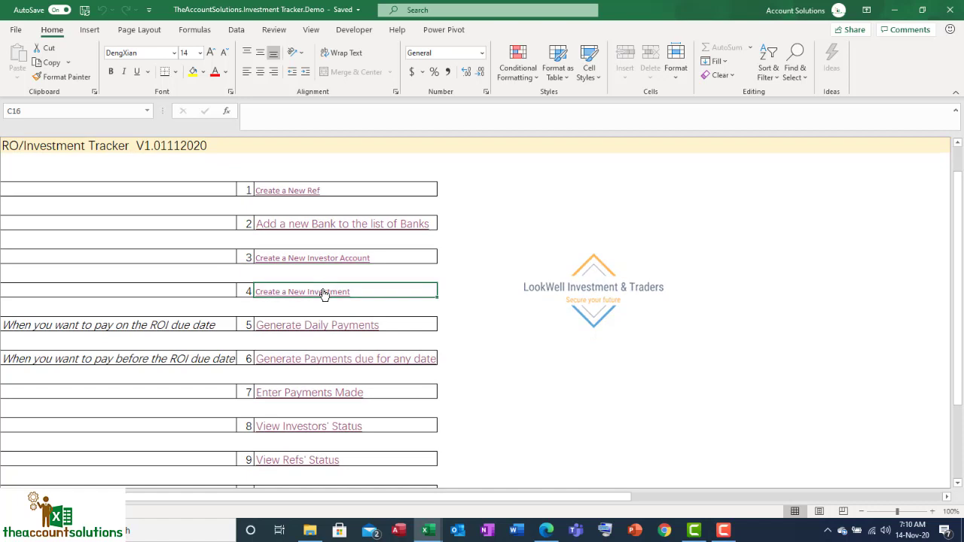
left_click(324, 292)
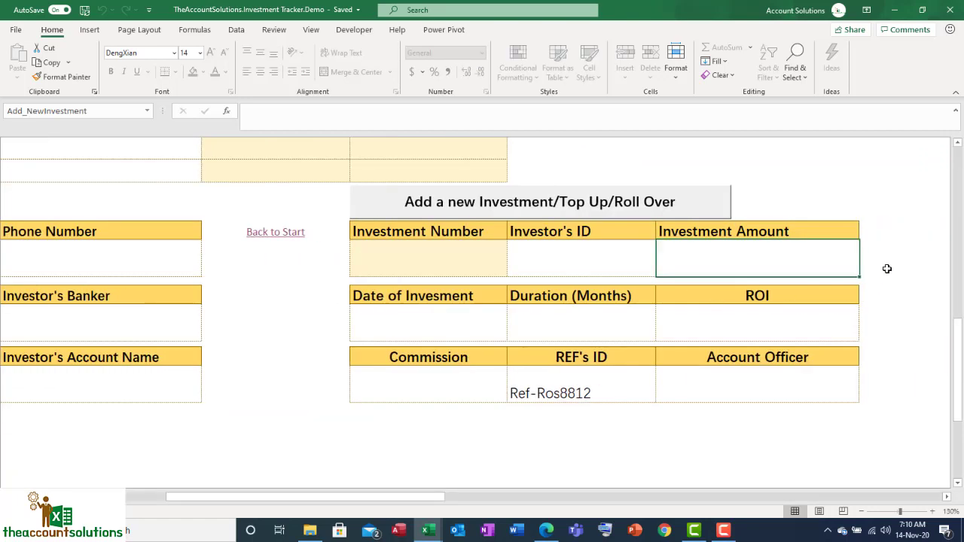
Browse the Investor's ID dropdown list without choosing an investor.
left_click(882, 270)
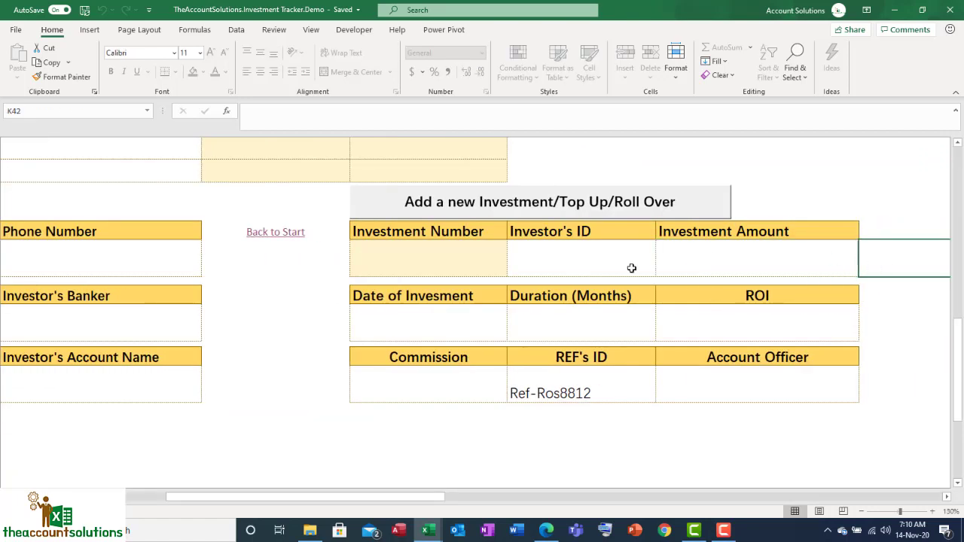
left_click(563, 263)
left_click(662, 274)
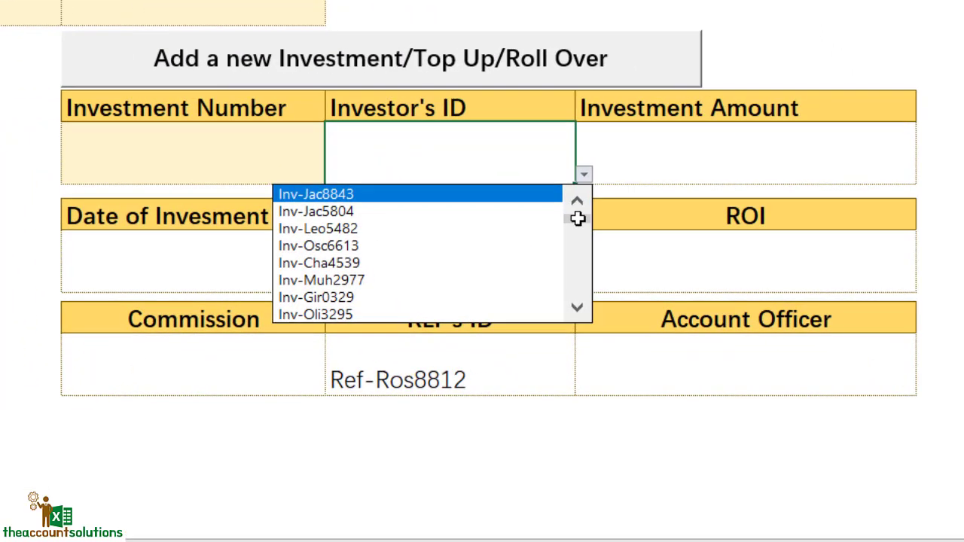
left_click_drag(577, 218, 572, 196)
left_click(428, 167)
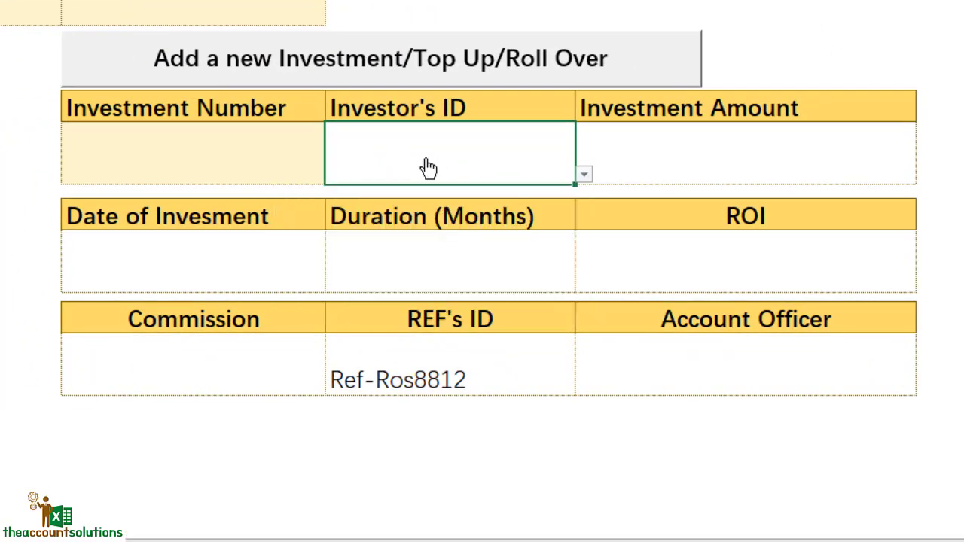
left_click(583, 175)
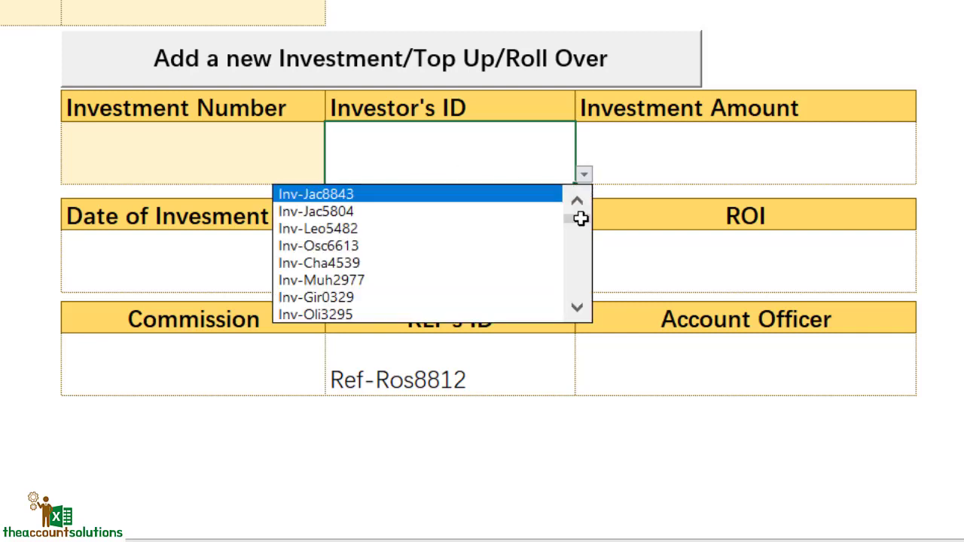
left_click_drag(579, 218, 578, 294)
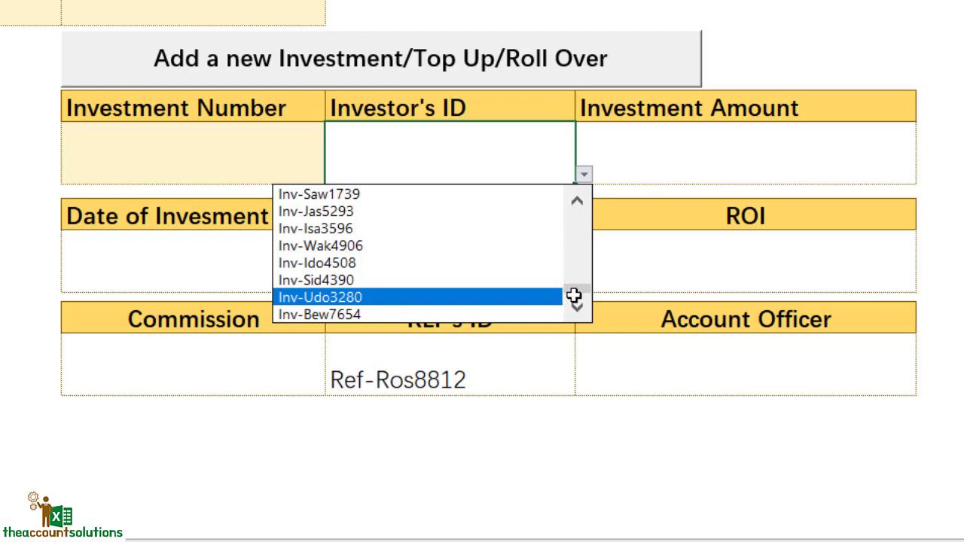
mouse_move(574, 296)
left_mouse_down()
mouse_move(580, 201)
mouse_move(581, 309)
left_mouse_up()
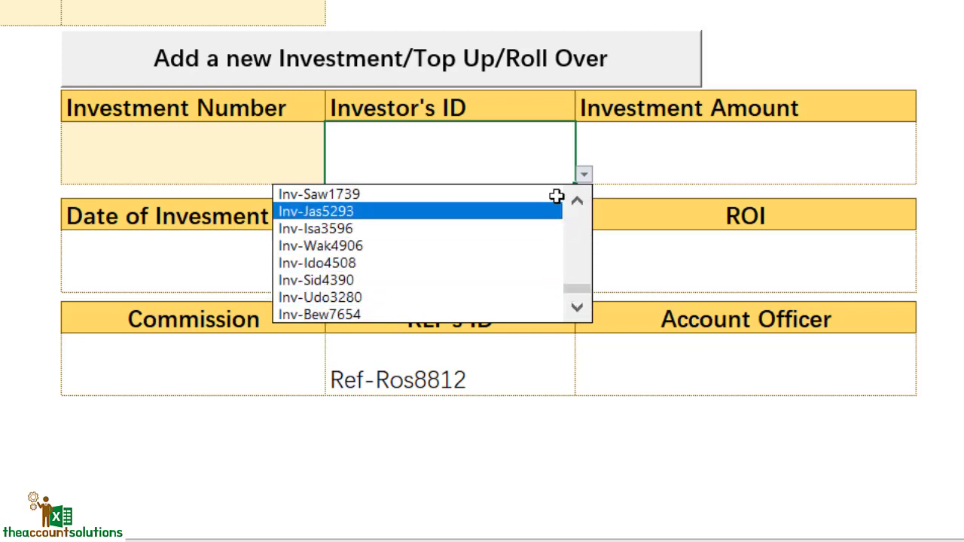
left_click(499, 151)
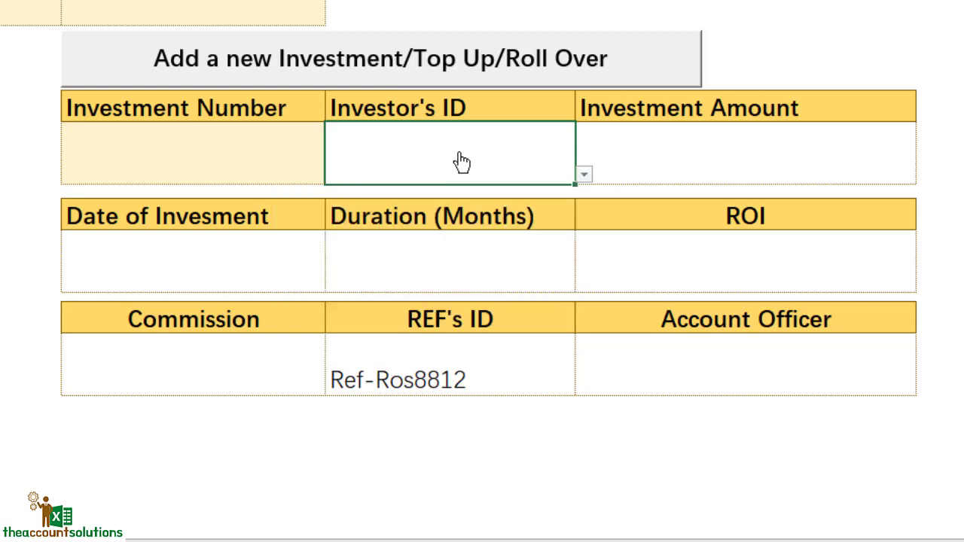
Choose an investor ID from the list so the Investment Number fills in.
left_click(581, 178)
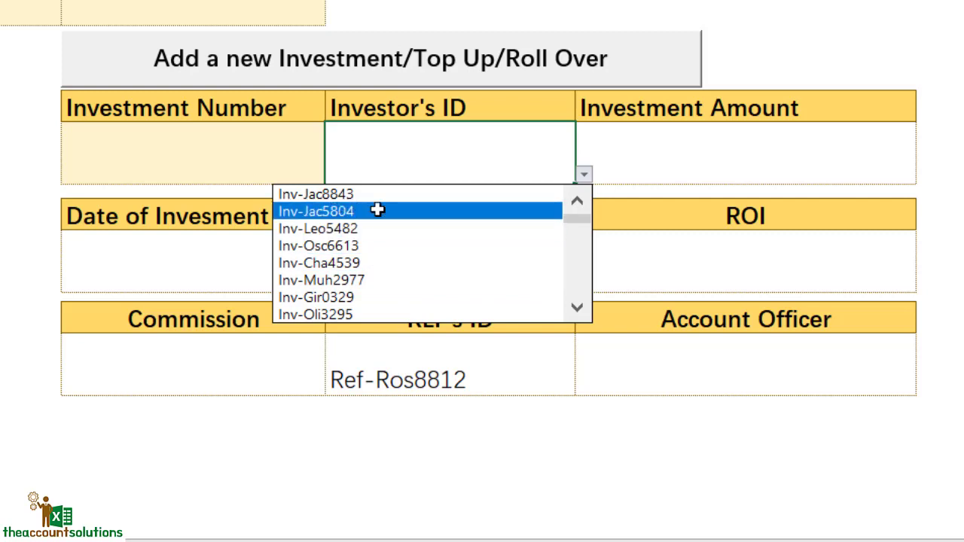
left_click(541, 160)
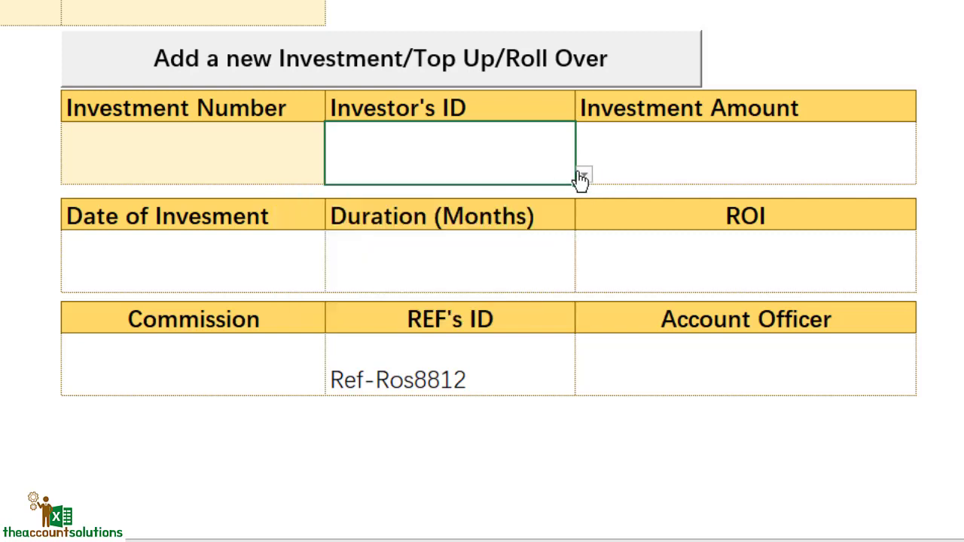
left_click(581, 178)
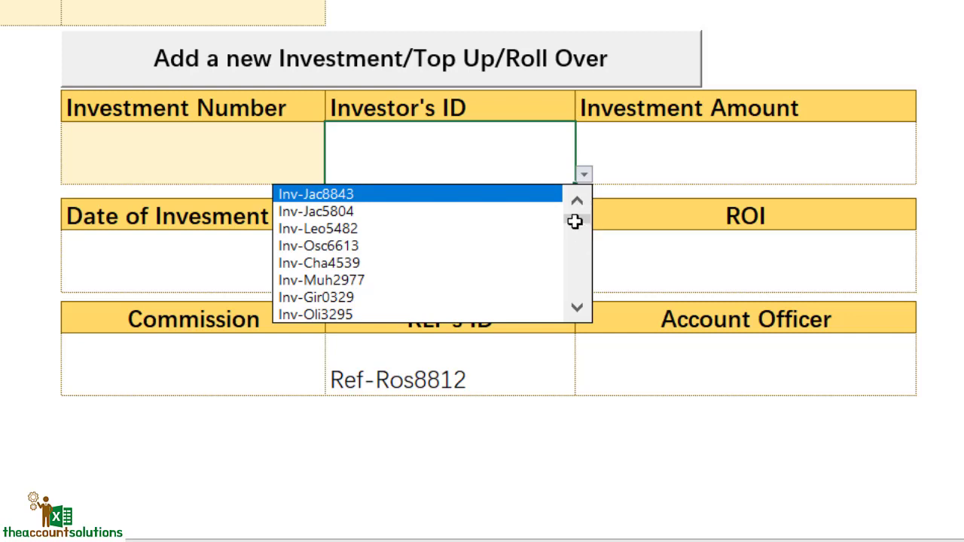
left_click_drag(574, 219, 574, 296)
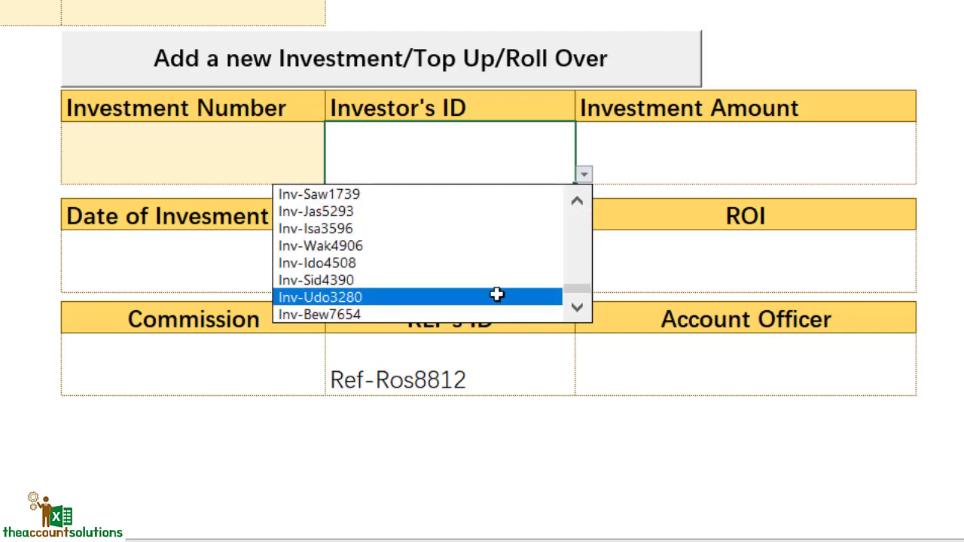
left_click(442, 245)
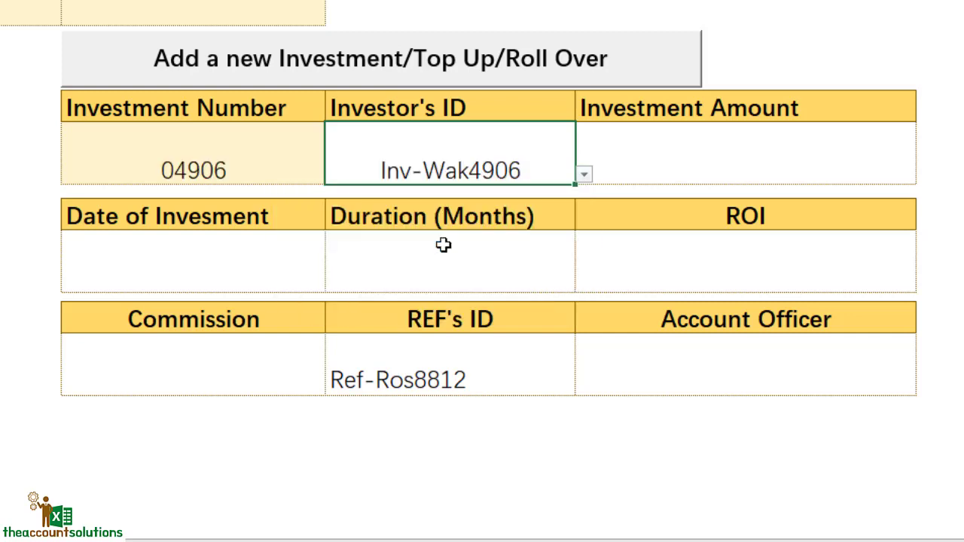
Enter an Investment Amount of 10000000 and a Date of Investment of 14/10/20.
left_click(680, 165)
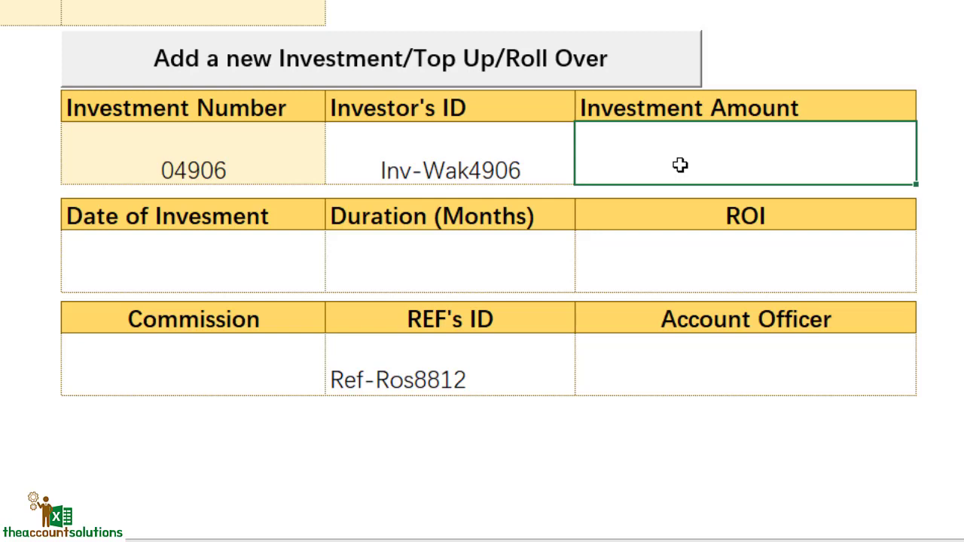
type("10000000")
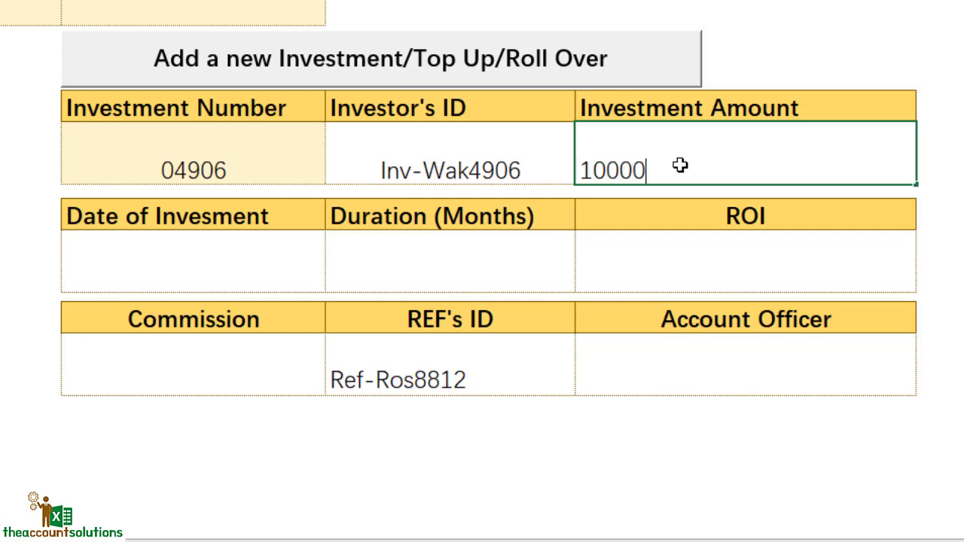
left_click(282, 274)
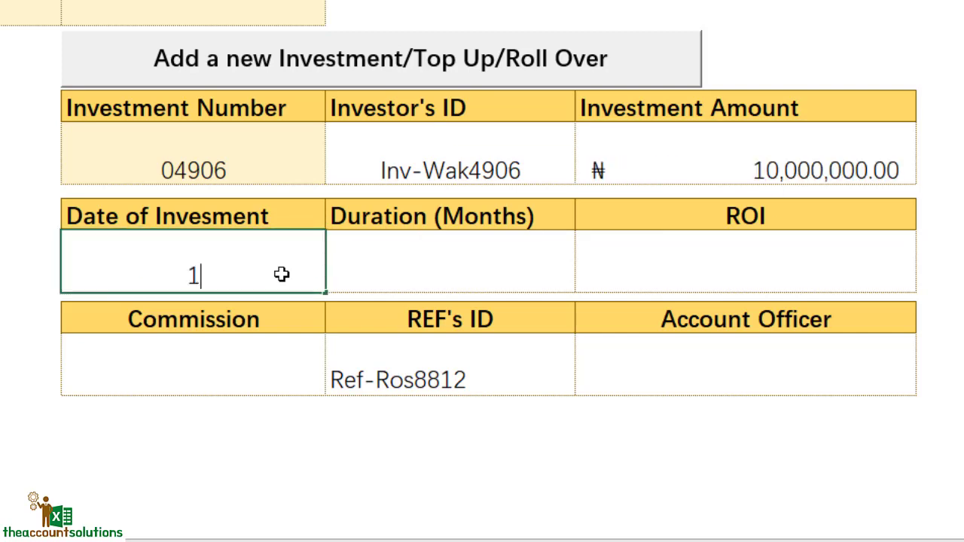
type("14/10/")
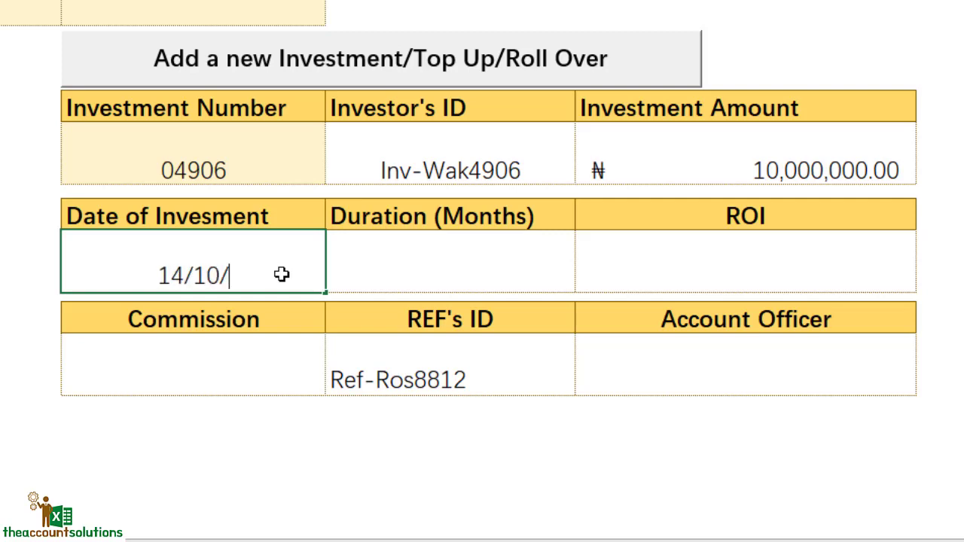
type("20")
key("Tab")
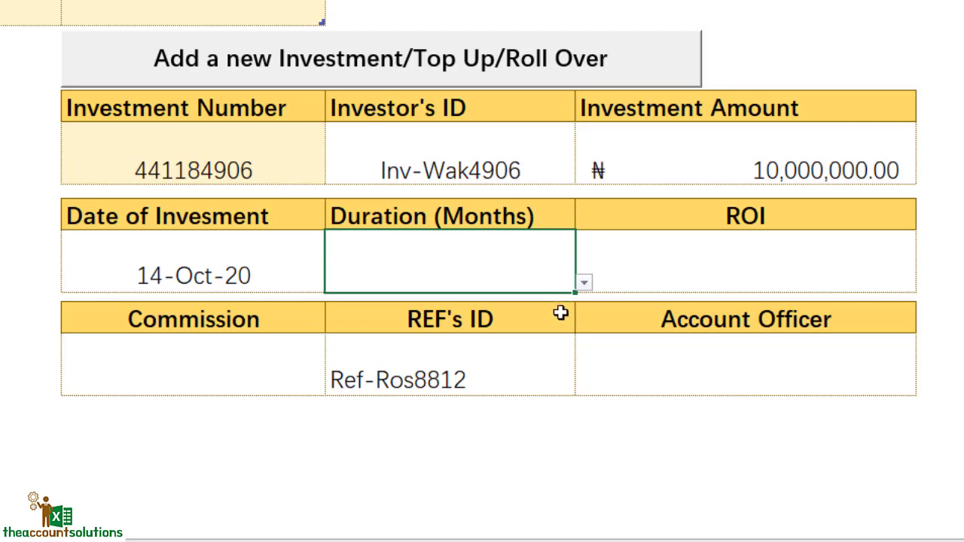
Set the Duration to 3 months, ROI to 10 and Commission to 1.
left_click(584, 284)
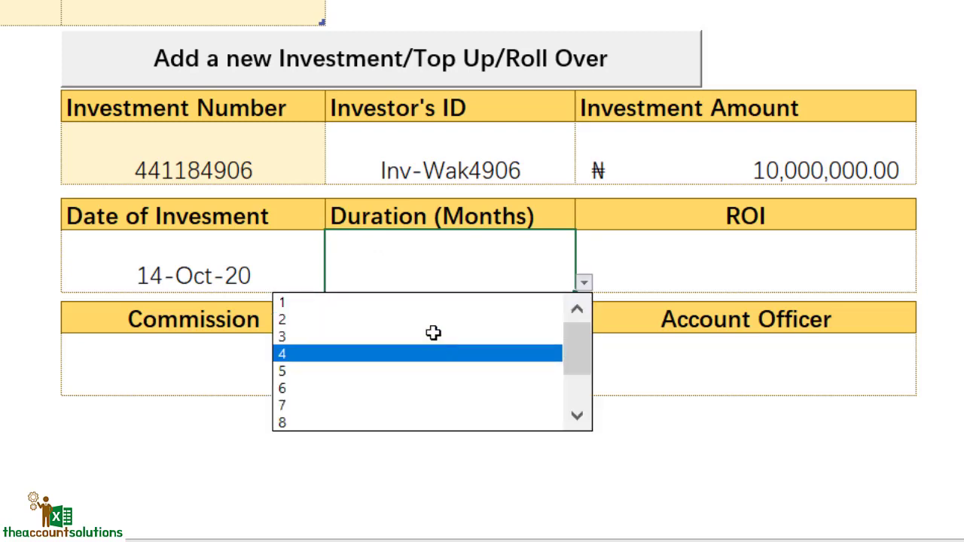
mouse_move(588, 342)
left_mouse_down()
mouse_move(580, 389)
mouse_move(580, 324)
mouse_move(577, 394)
mouse_move(576, 333)
left_mouse_up()
left_click(410, 339)
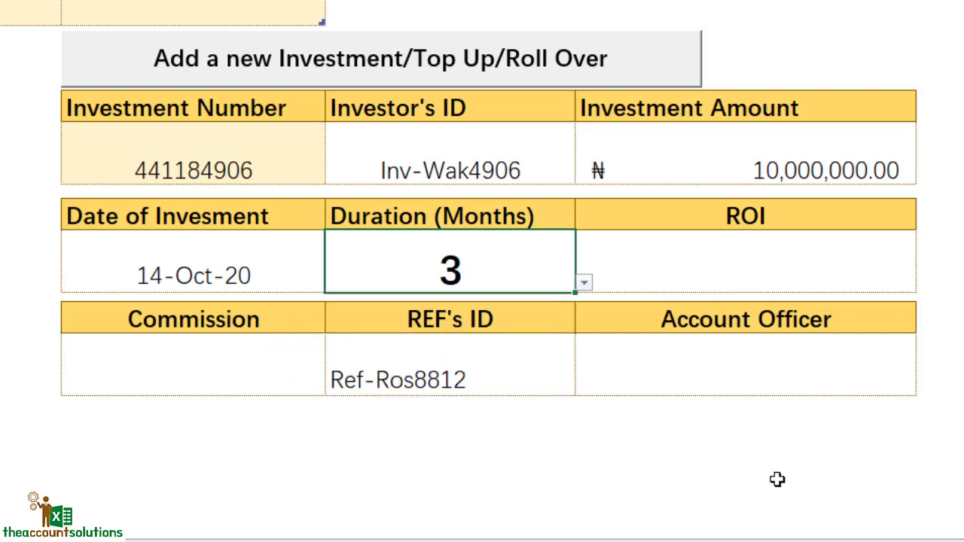
left_click(674, 263)
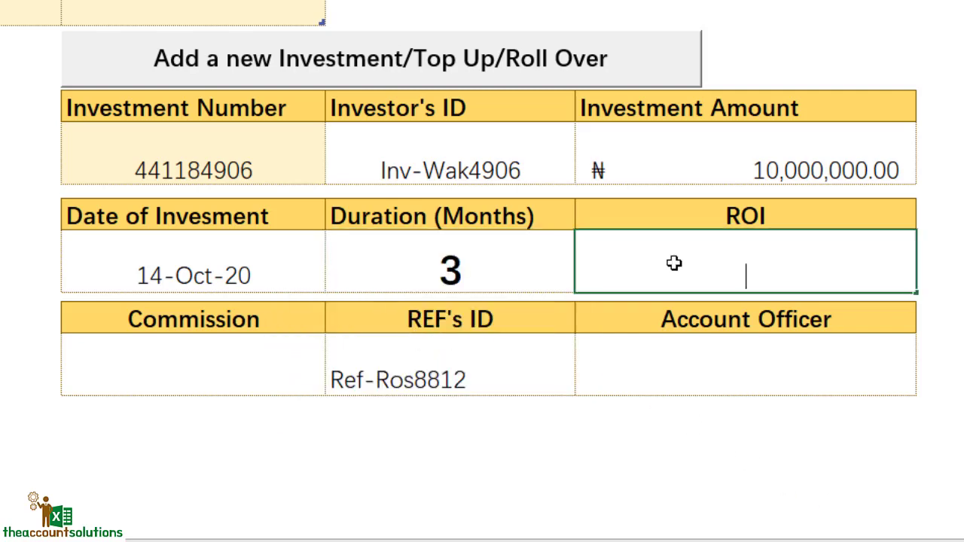
type("10")
left_click(158, 377)
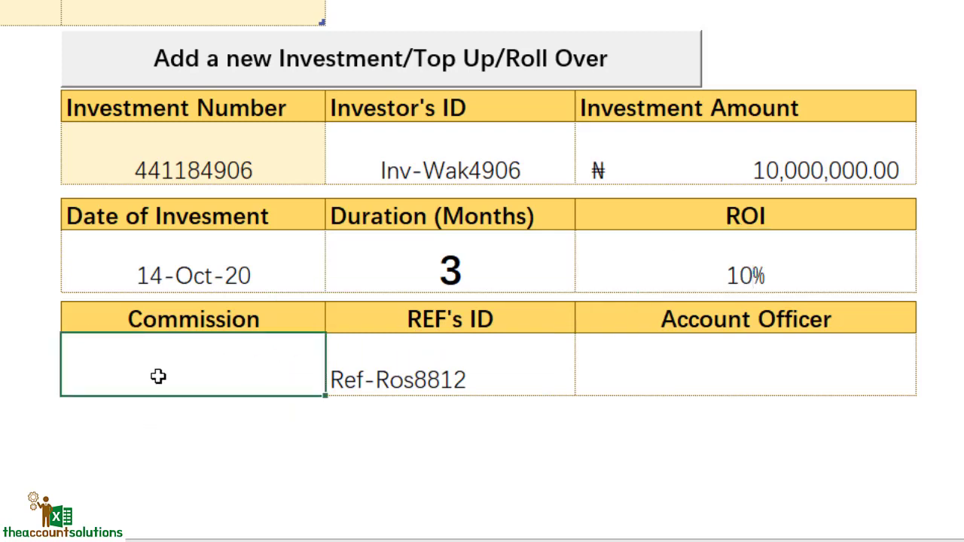
type("1")
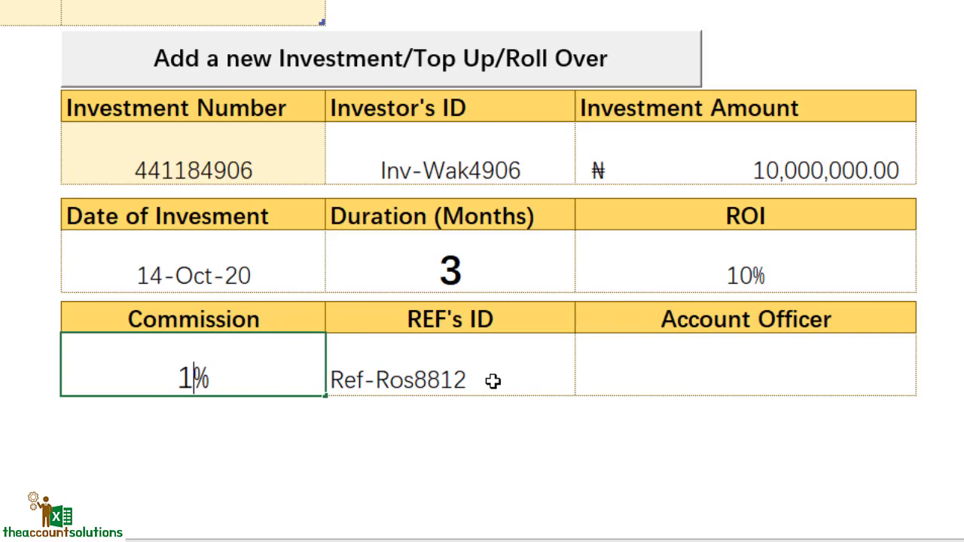
left_click(613, 367)
Choose a different referrer ID and an account officer from their dropdowns.
left_click(497, 367)
left_click(584, 387)
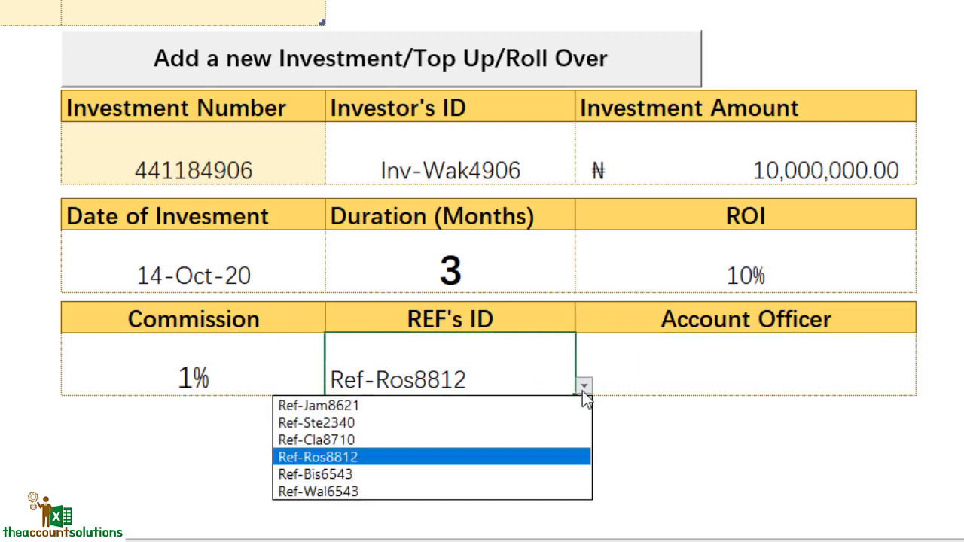
left_click(520, 473)
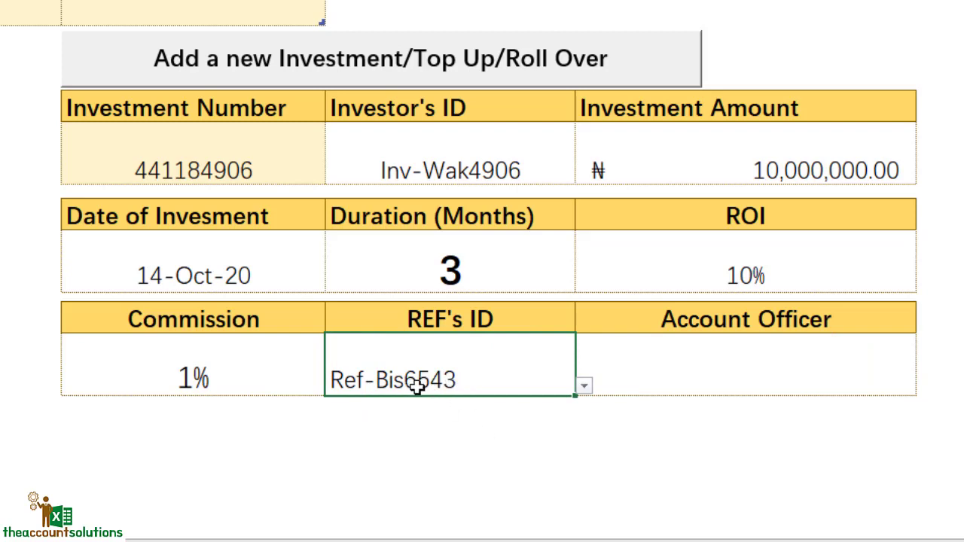
left_click(756, 369)
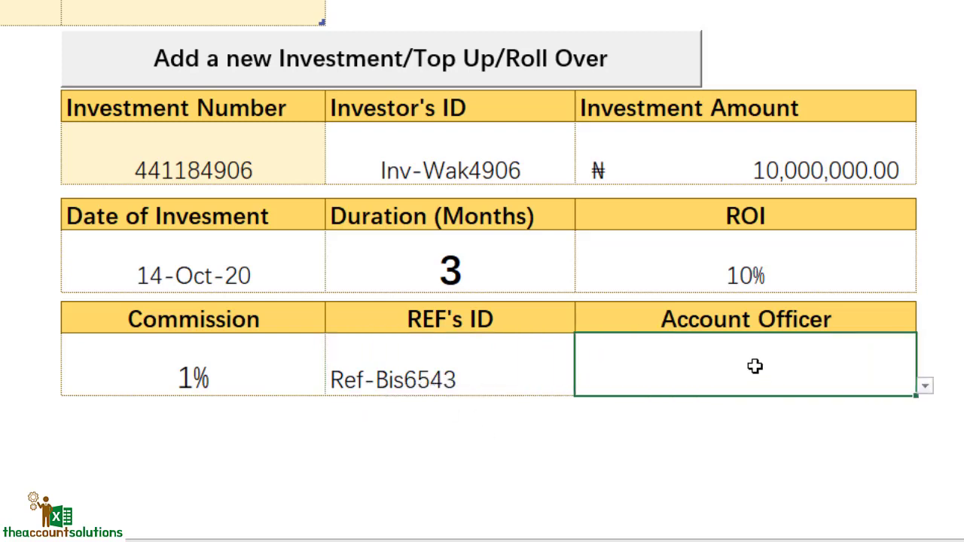
left_click(925, 386)
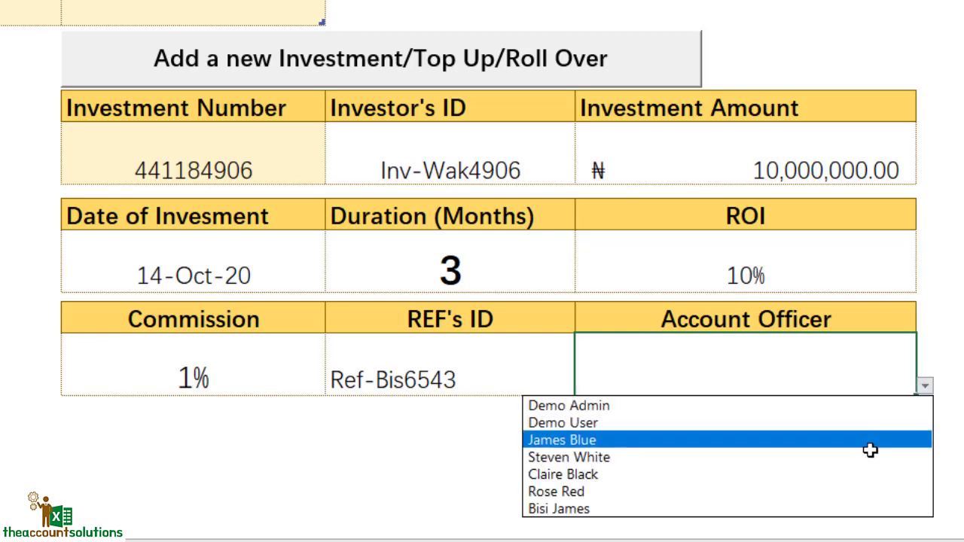
left_click(805, 501)
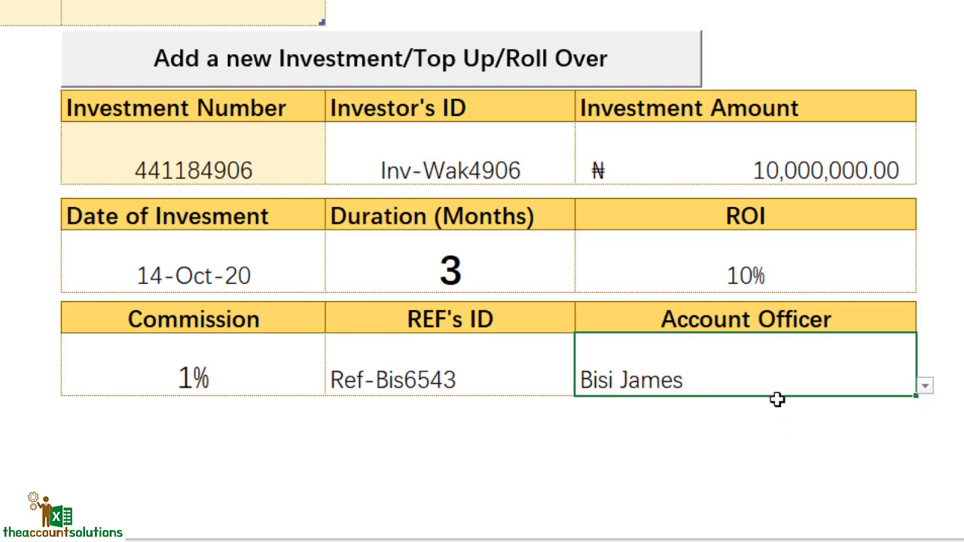
left_click(452, 380)
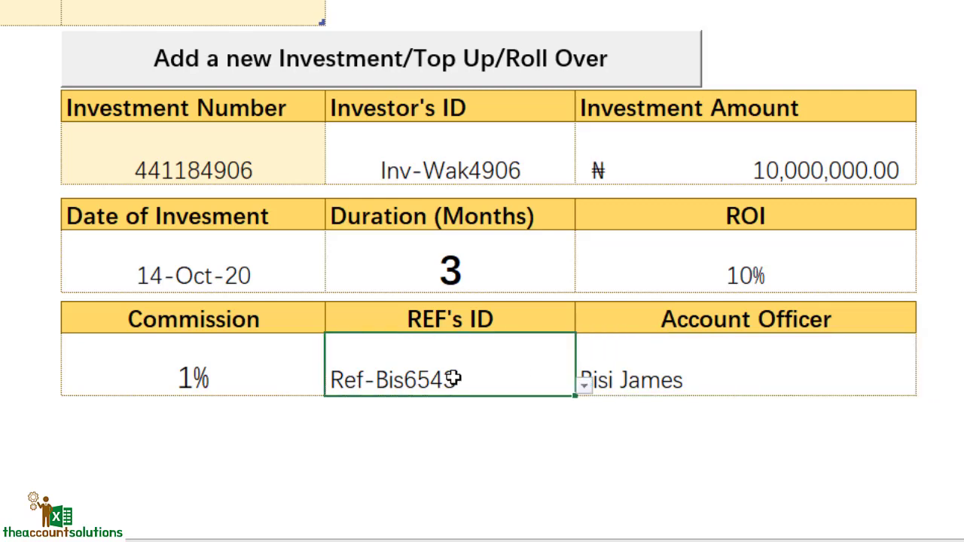
left_click(722, 379)
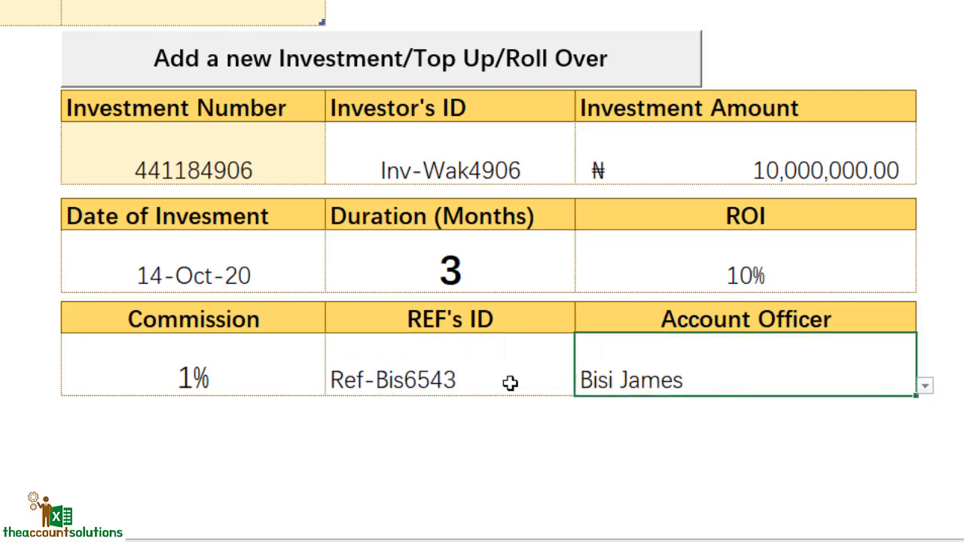
left_click(476, 380)
left_click(589, 373)
key("Delete")
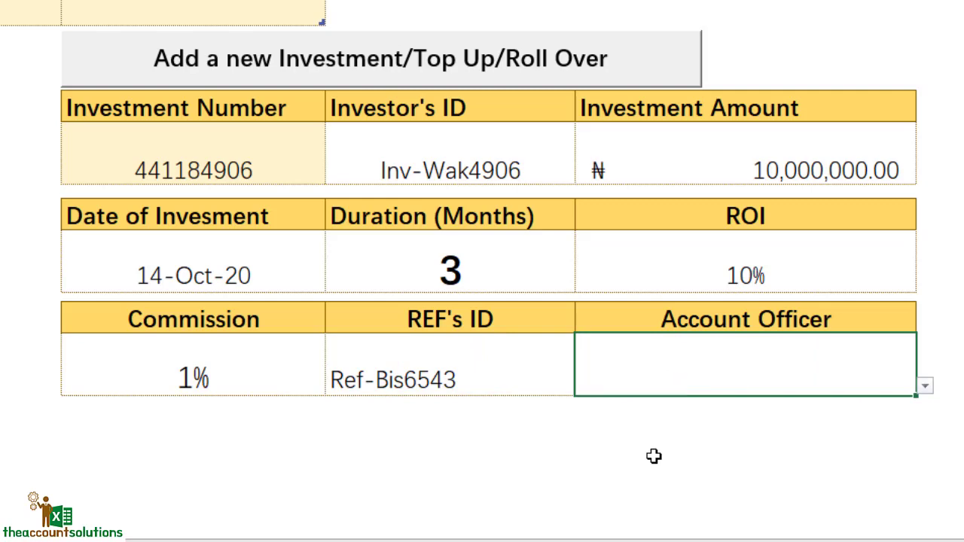
left_click(585, 454)
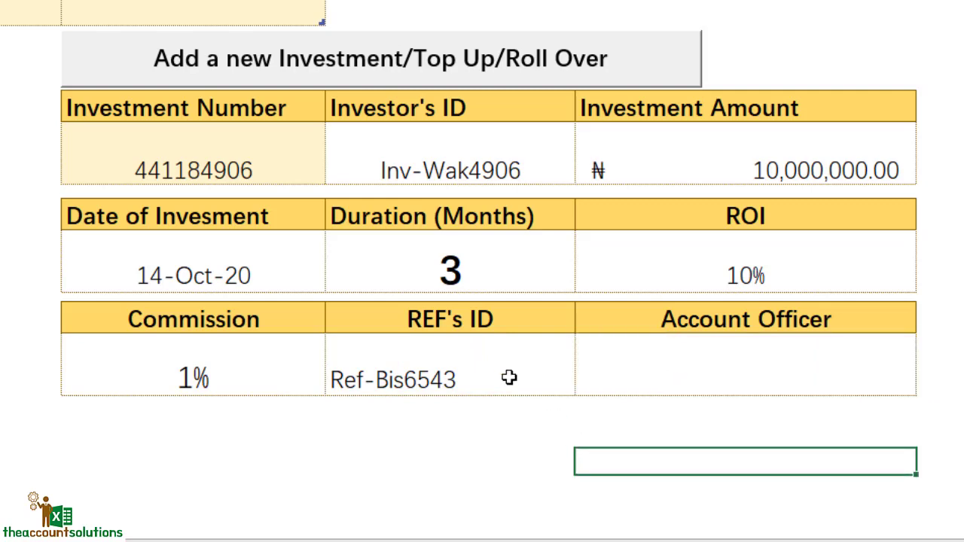
left_click(399, 64)
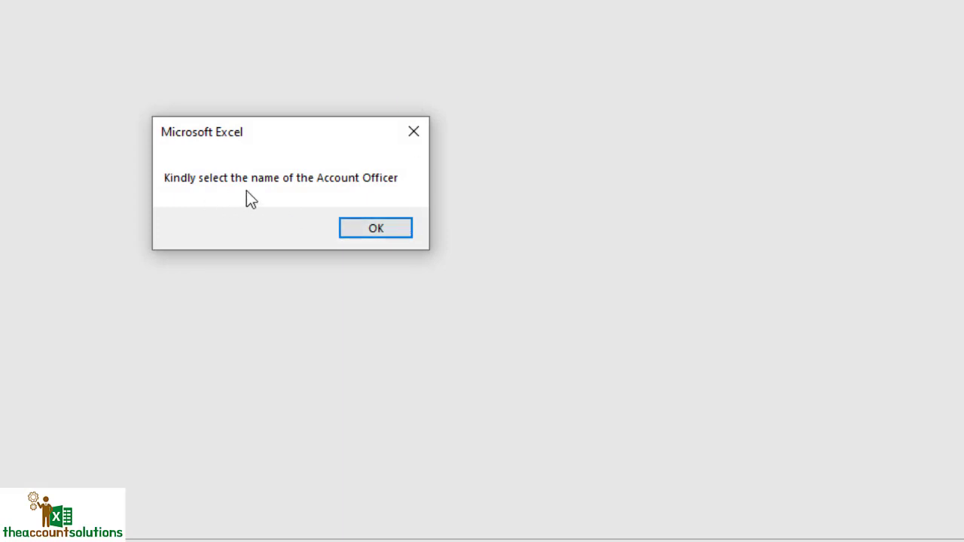
left_click(385, 230)
left_click(791, 376)
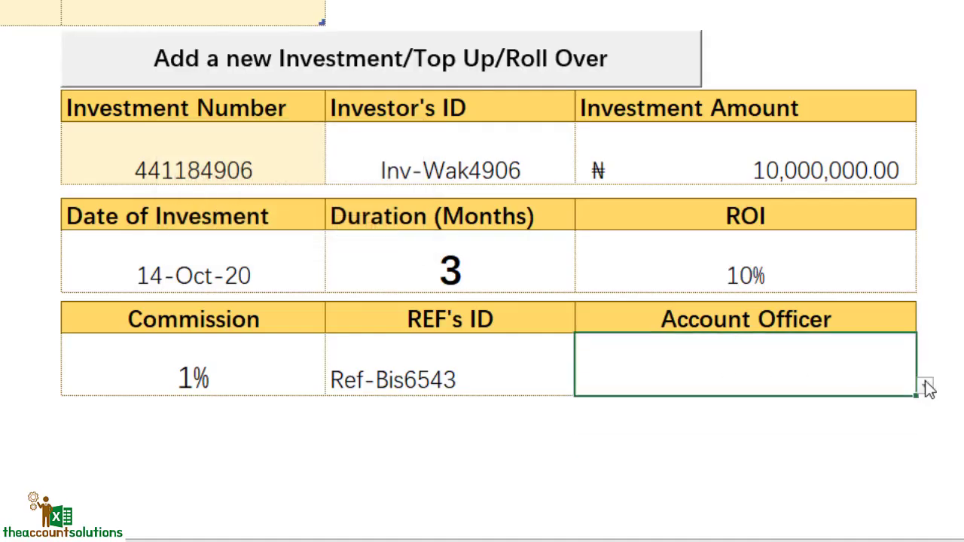
left_click(925, 387)
left_click(798, 506)
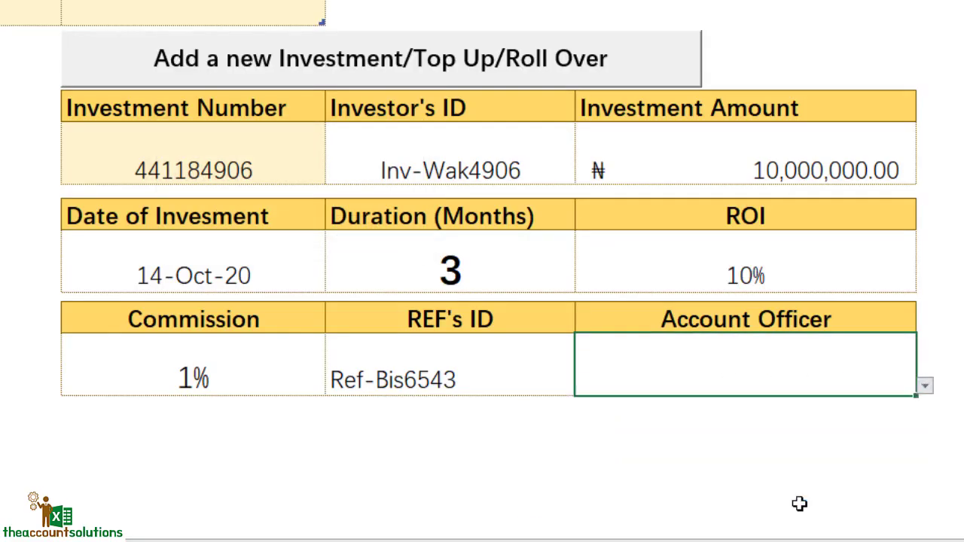
left_click(432, 361)
key("Delete")
left_click(422, 461)
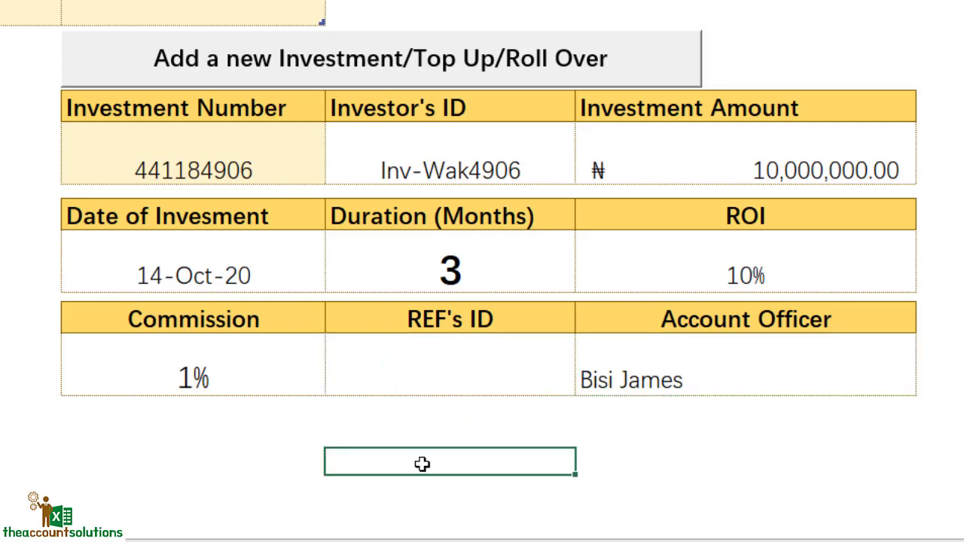
left_click(406, 71)
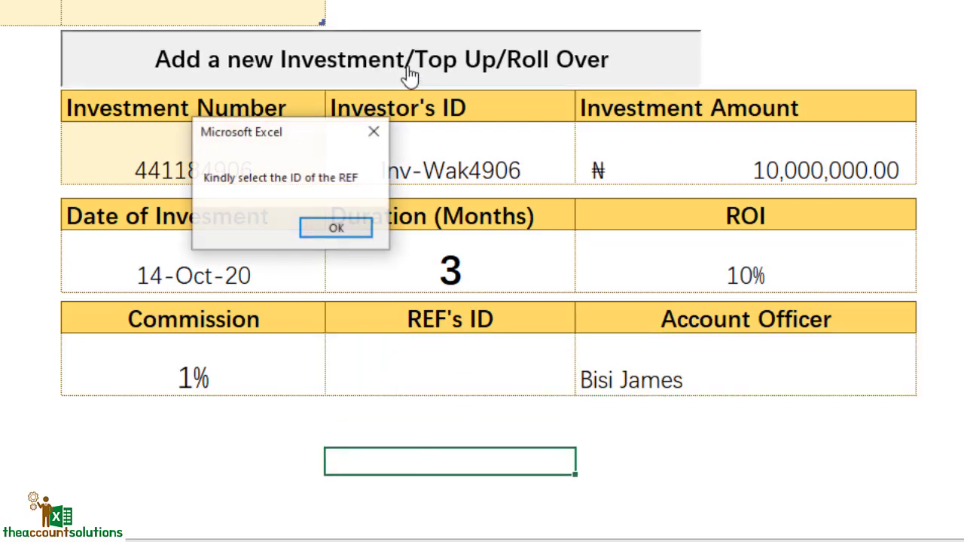
left_click(337, 229)
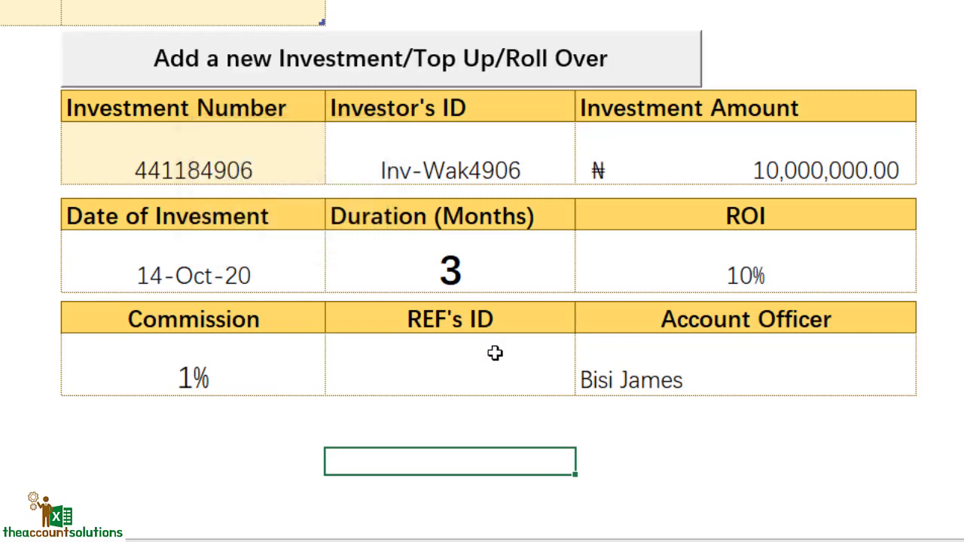
left_click(494, 357)
key("ctrl+z")
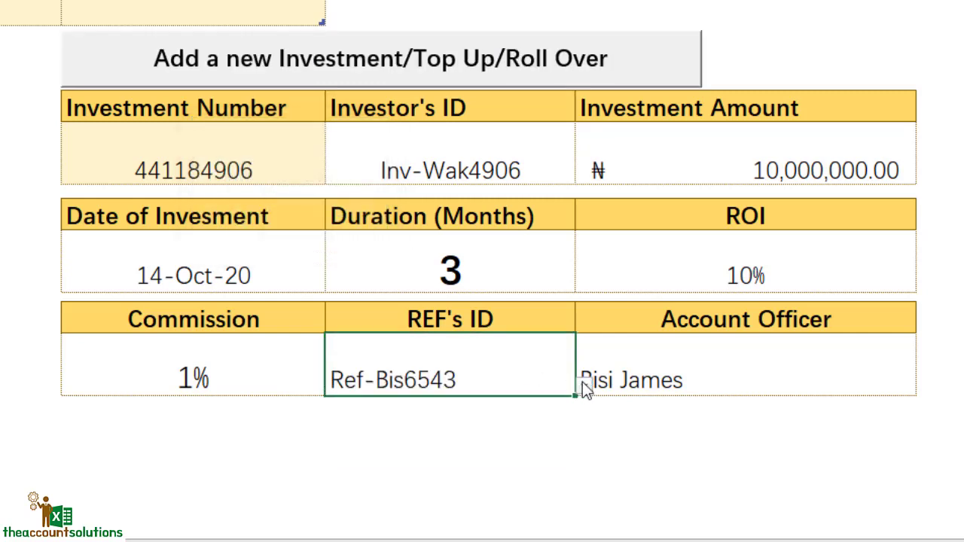
left_click(390, 143)
left_click(684, 162)
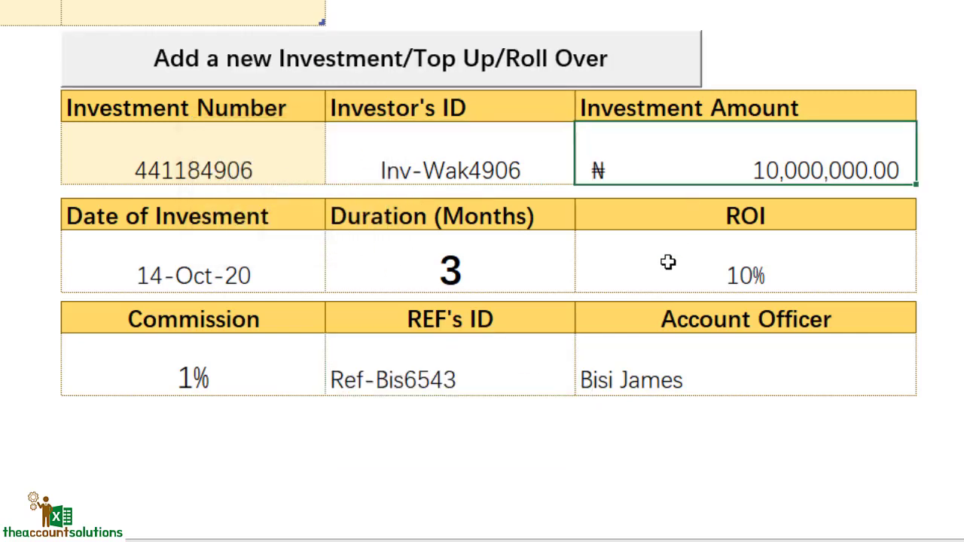
left_click(667, 258)
left_click(228, 267)
left_click(218, 350)
left_click(433, 364)
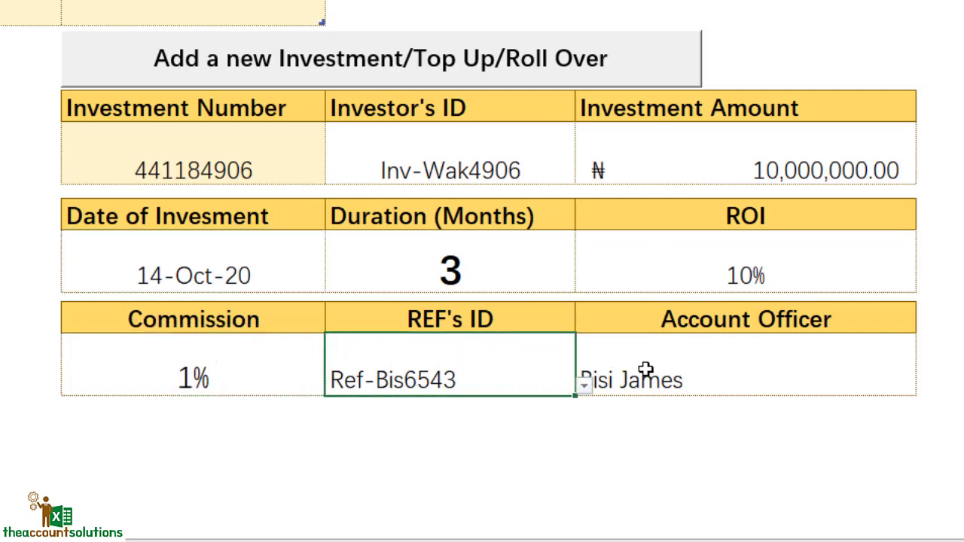
left_click(646, 370)
left_click(692, 273)
Post the entry with 'Add a new Investment/Top Up/Roll Over' and confirm Yes.
left_click(484, 188)
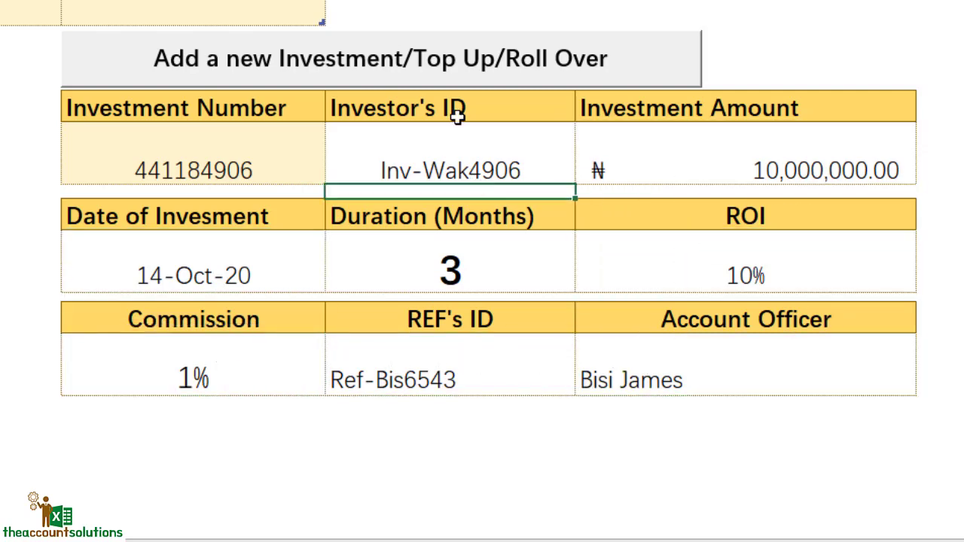
left_click(233, 173)
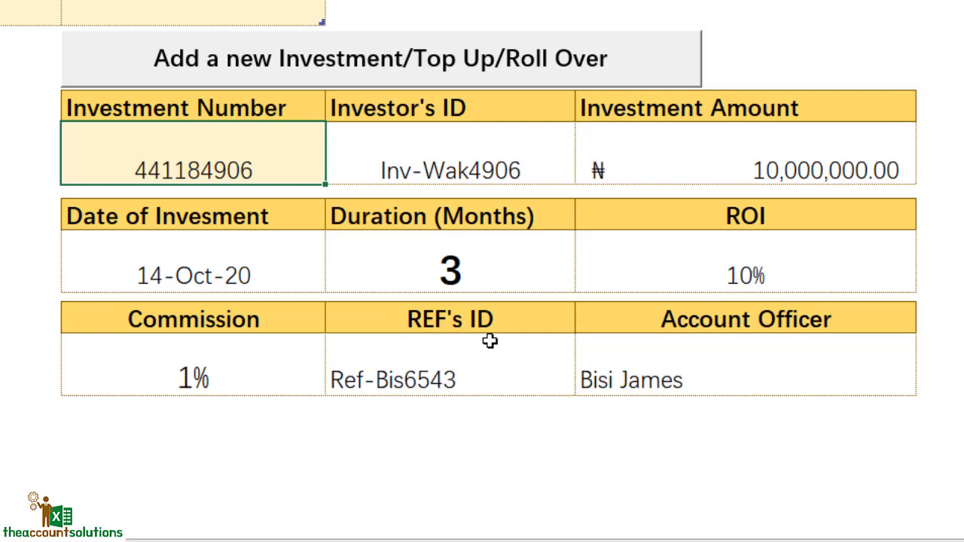
left_click(436, 66)
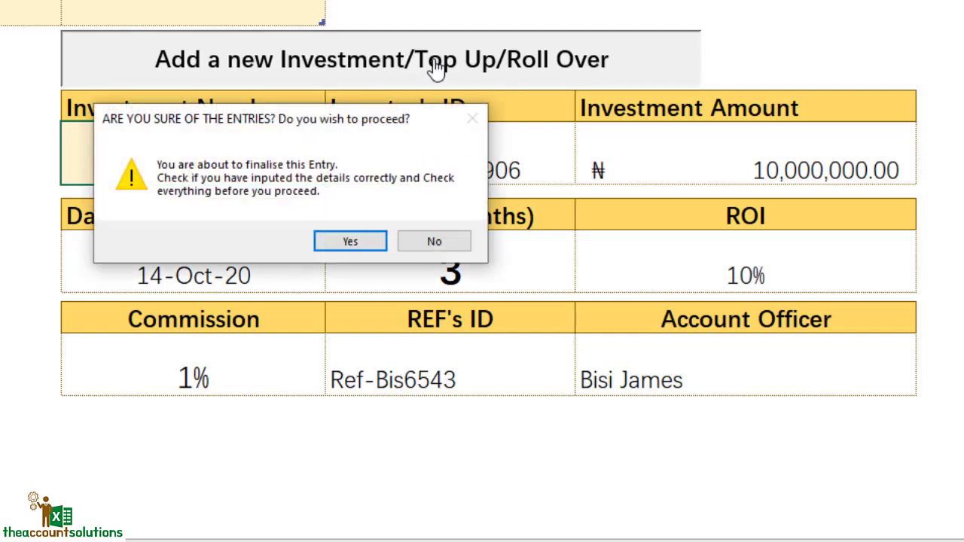
left_click(381, 244)
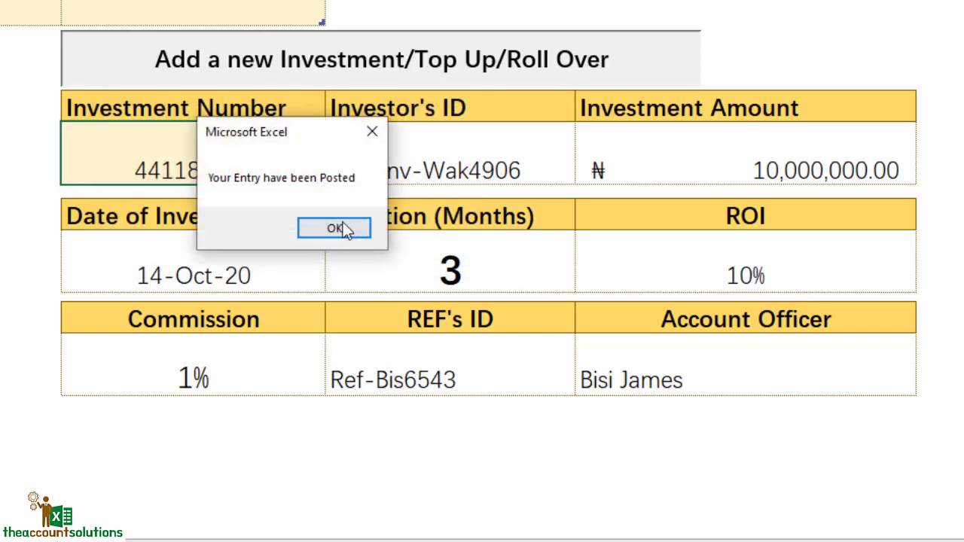
Dismiss the posted message and choose the next investor's ID from the list.
left_click(340, 229)
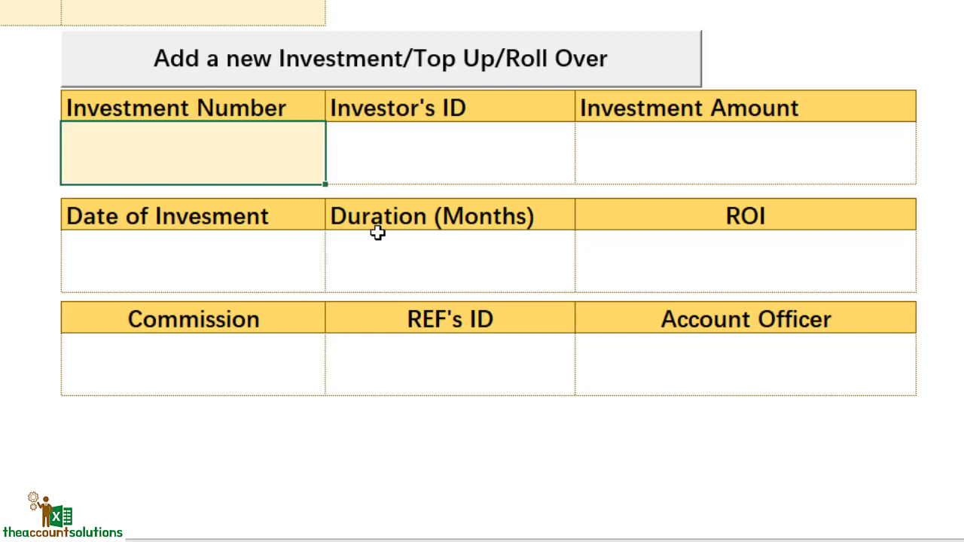
left_click(464, 167)
left_click(583, 177)
left_click_drag(577, 218, 577, 321)
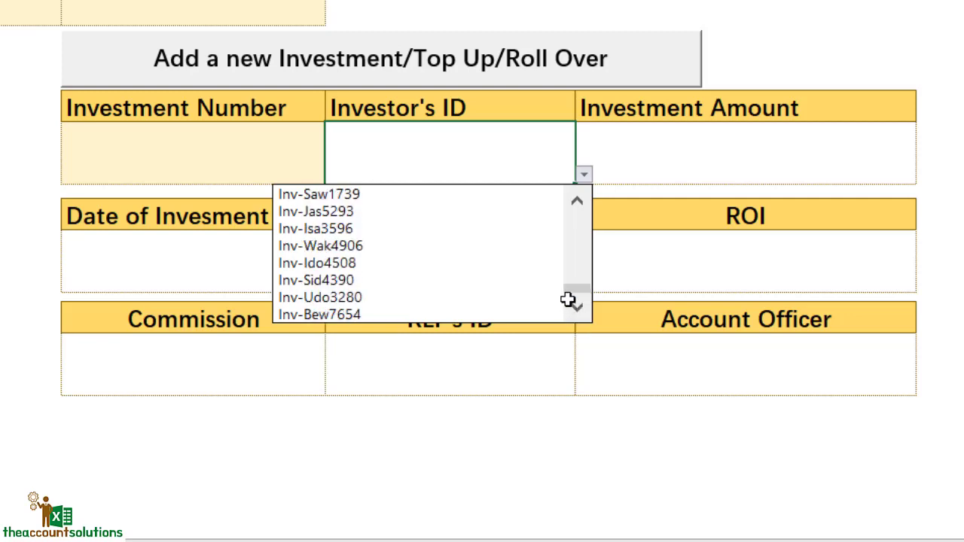
left_click(446, 262)
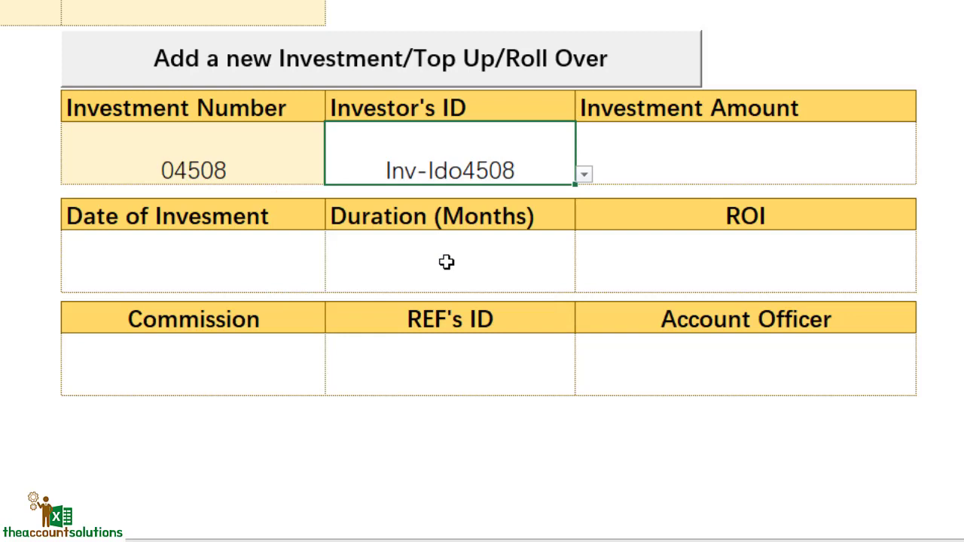
Enter amount 15,000,000, date 14/9/20 and a 3-month duration.
left_click(716, 163)
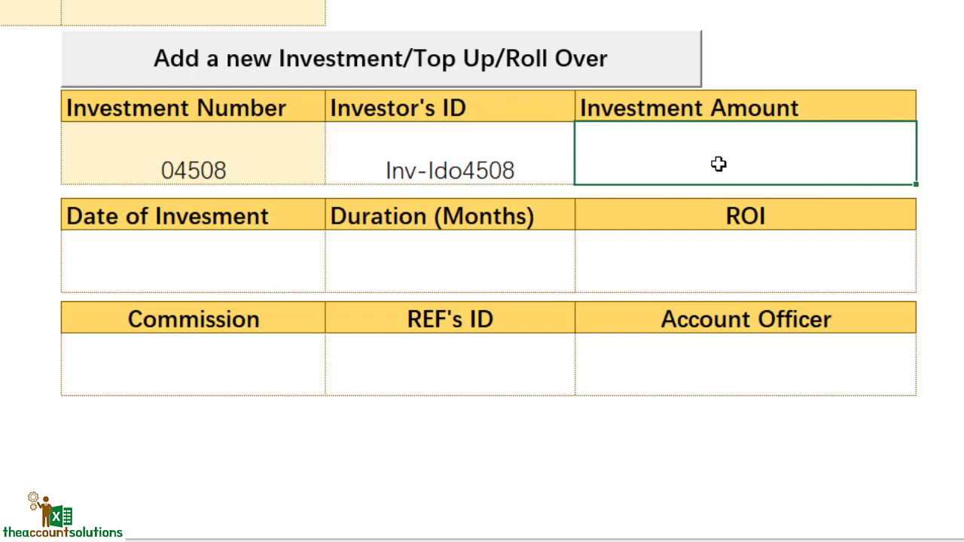
type("15,000,")
type("000000")
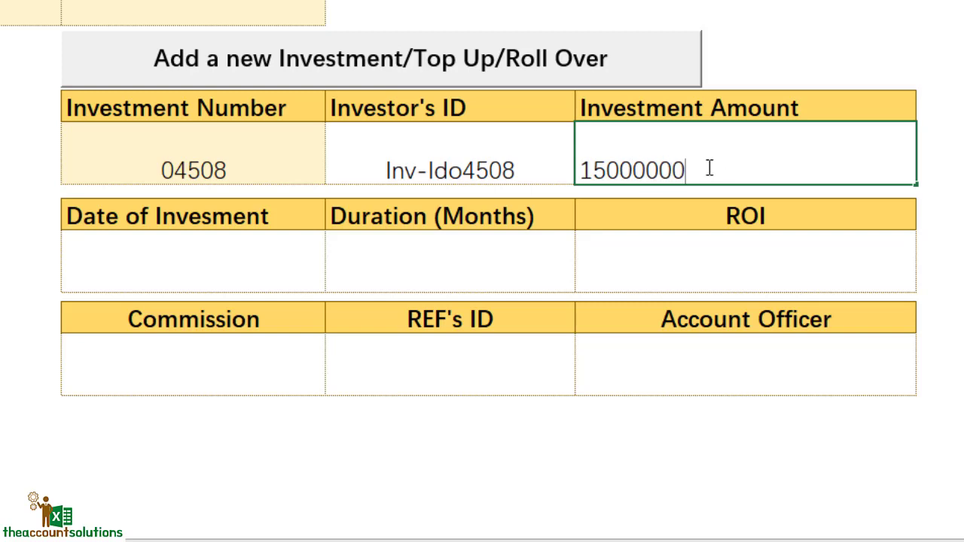
left_click(261, 272)
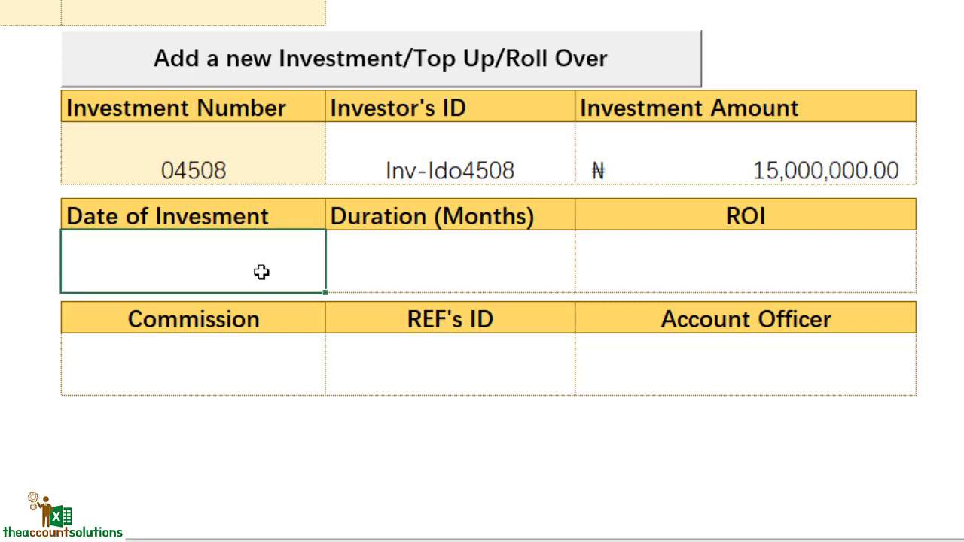
type("14/9")
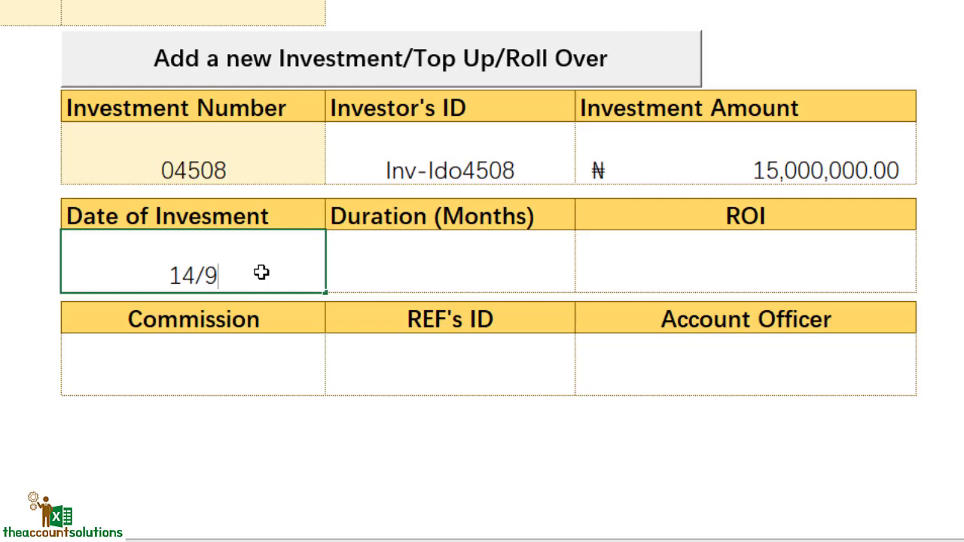
type("/20")
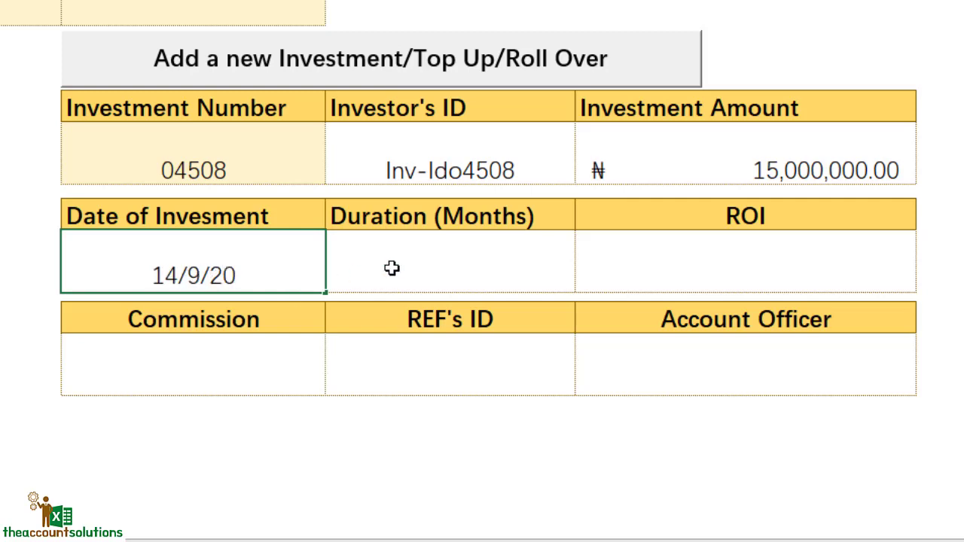
left_click(391, 268)
left_click(583, 282)
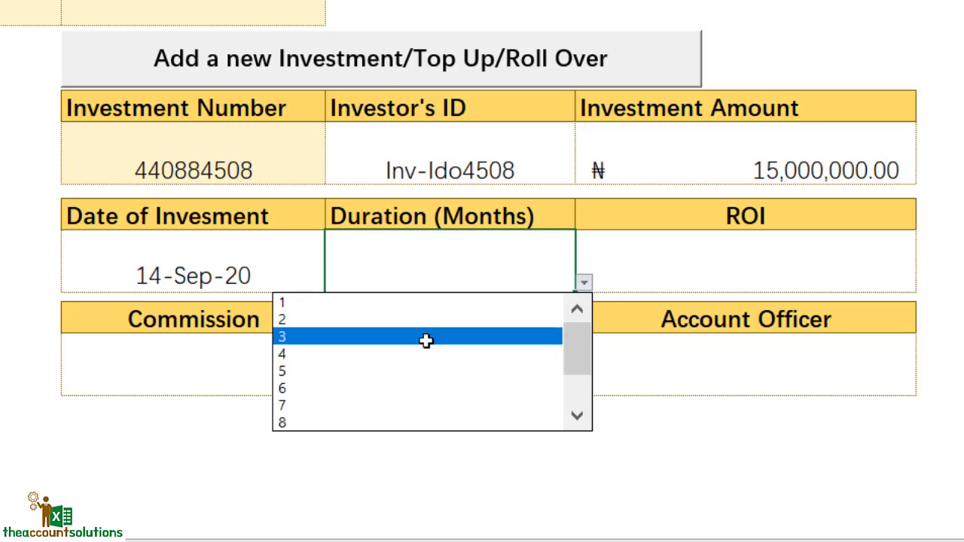
left_click(427, 340)
Set ROI 10 and Commission 1, then pick a referrer ID and account officer.
left_click(679, 271)
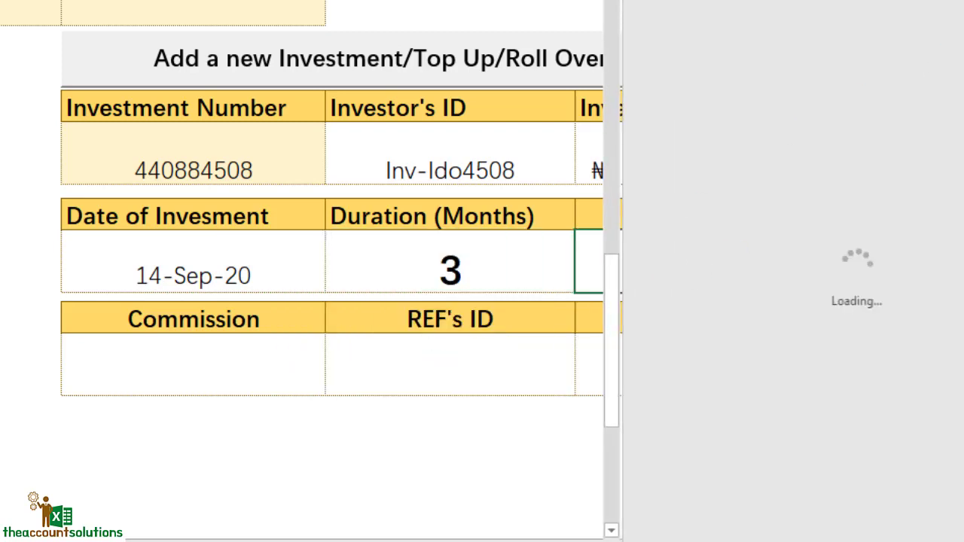
type("10")
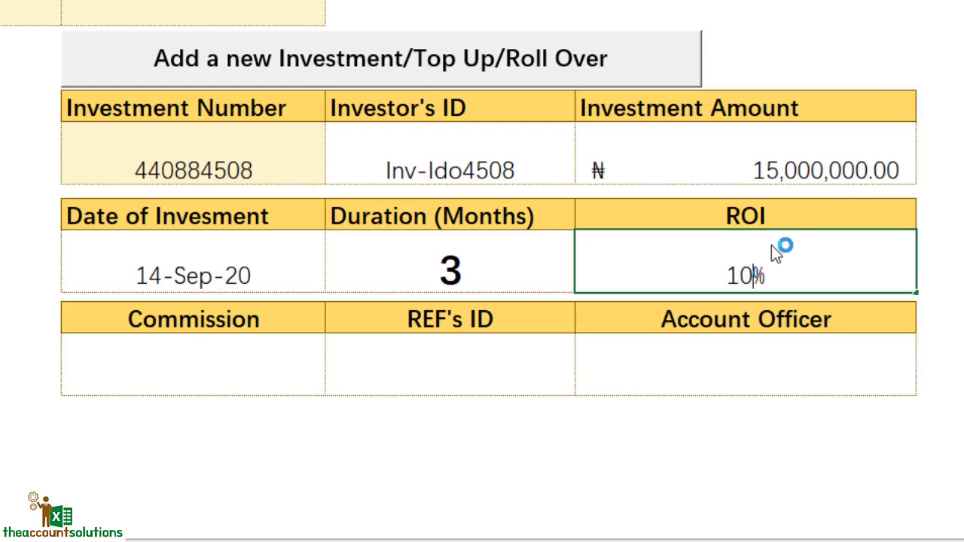
left_click(171, 349)
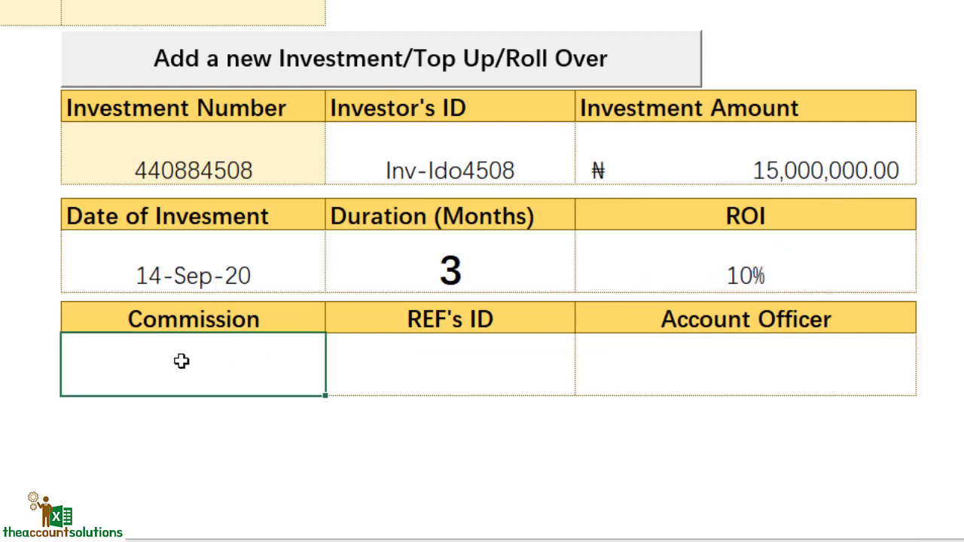
type("1")
left_click(389, 374)
left_click(584, 385)
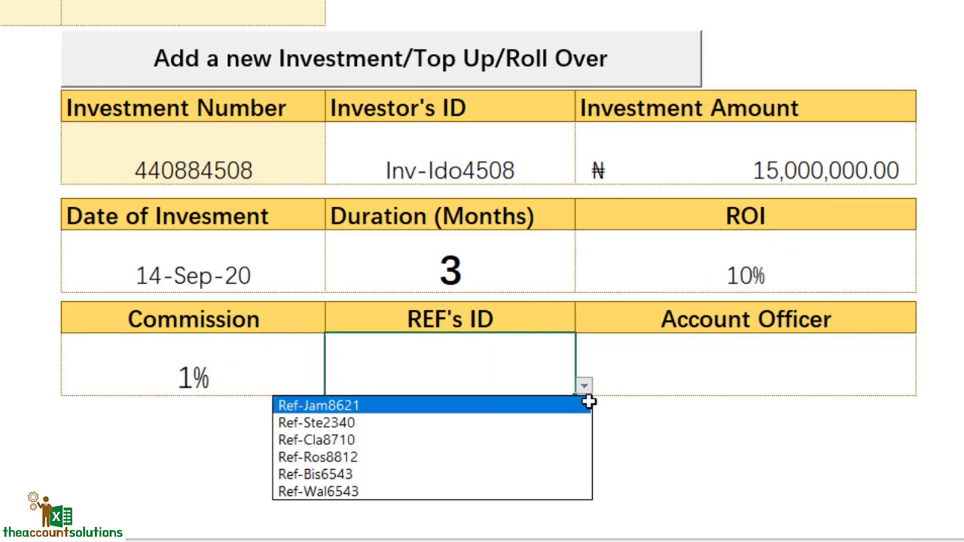
left_click(512, 473)
left_click(647, 370)
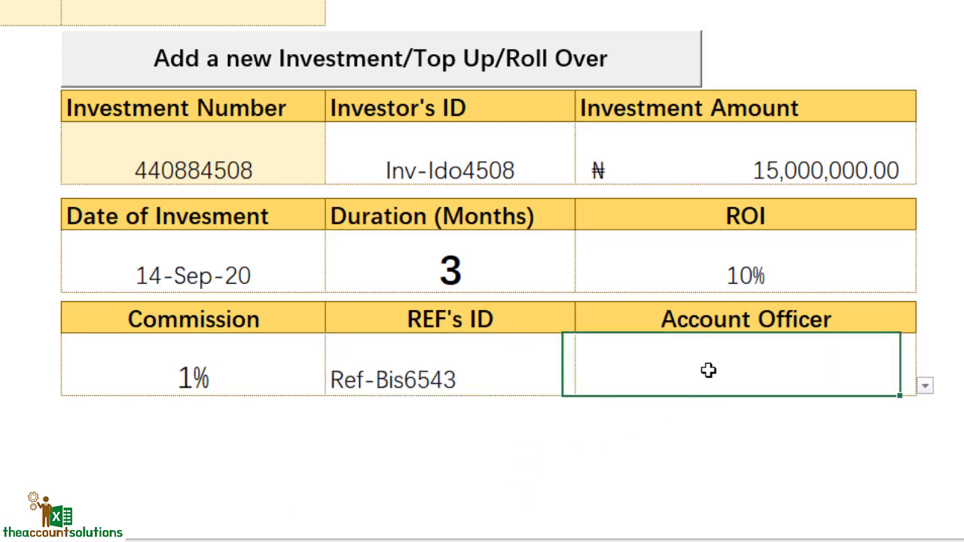
left_click(923, 387)
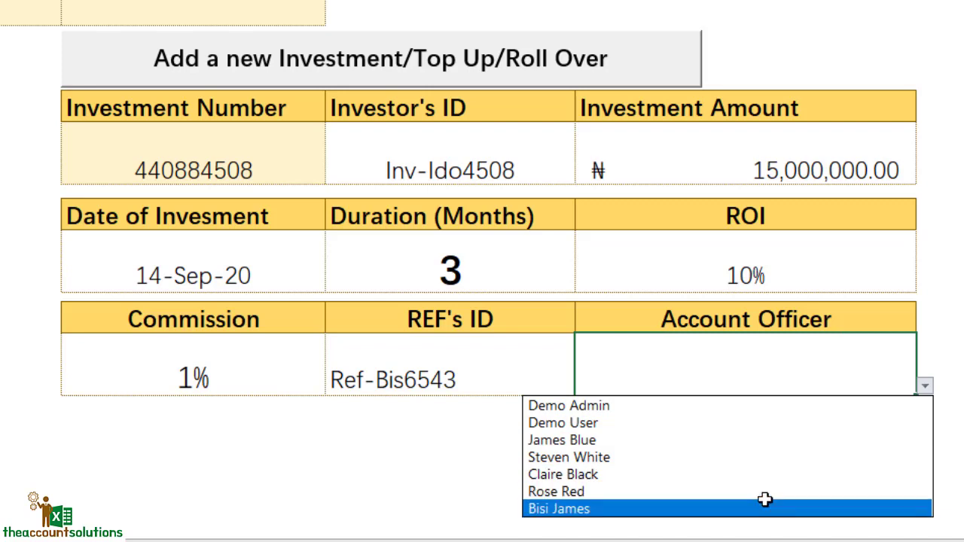
left_click(765, 498)
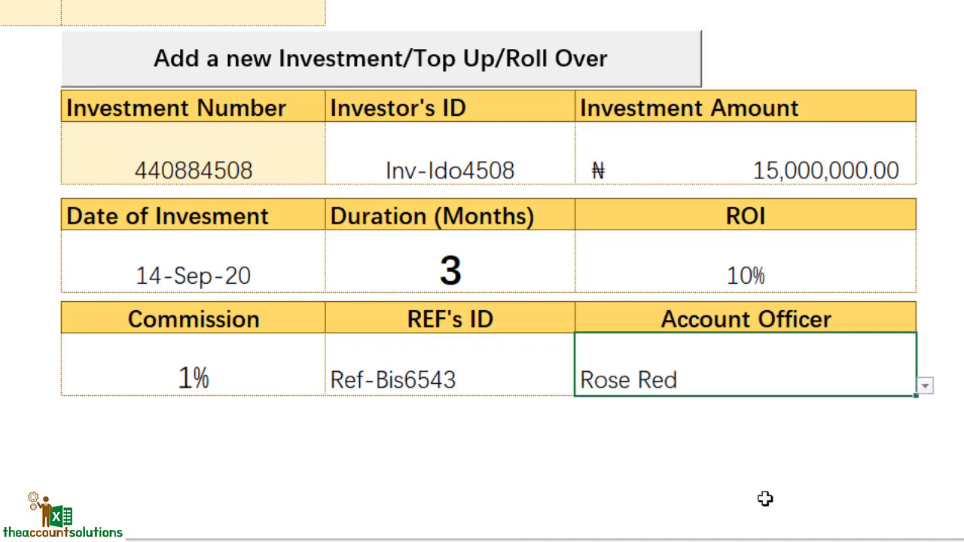
Switch to a different referrer ID, then post the entry and confirm Yes.
left_click(461, 367)
left_click(582, 386)
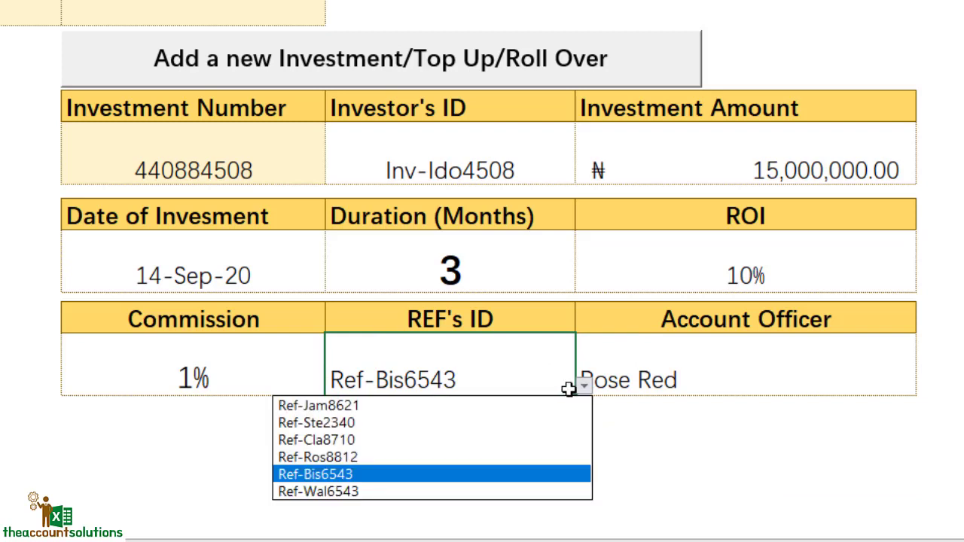
left_click(506, 455)
left_click(688, 454)
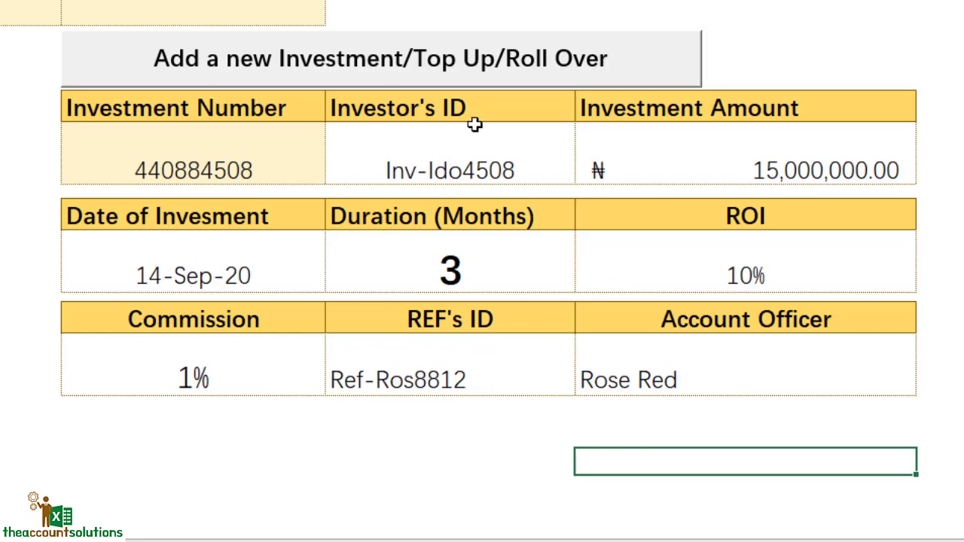
left_click(477, 73)
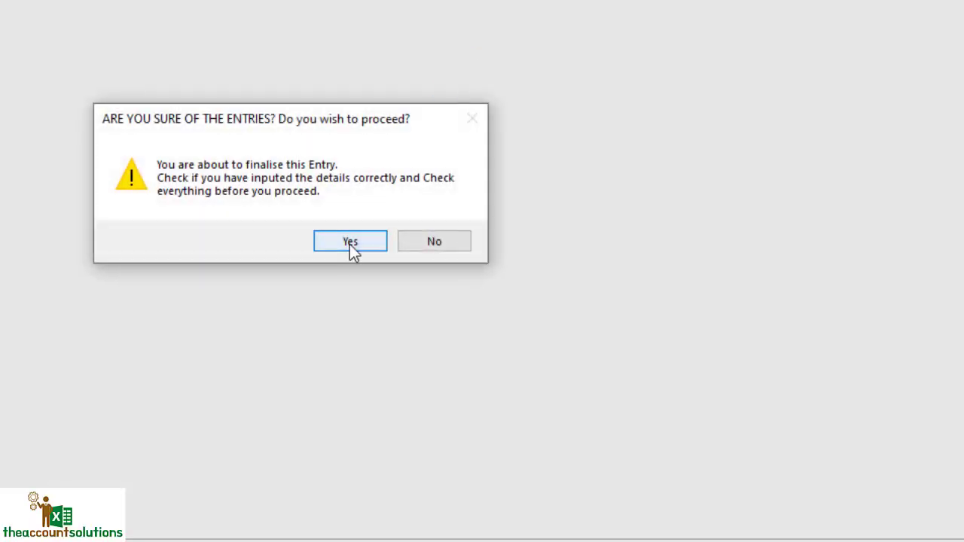
left_click(349, 244)
Dismiss the posted message and choose the next investor's ID from the list.
left_click(346, 234)
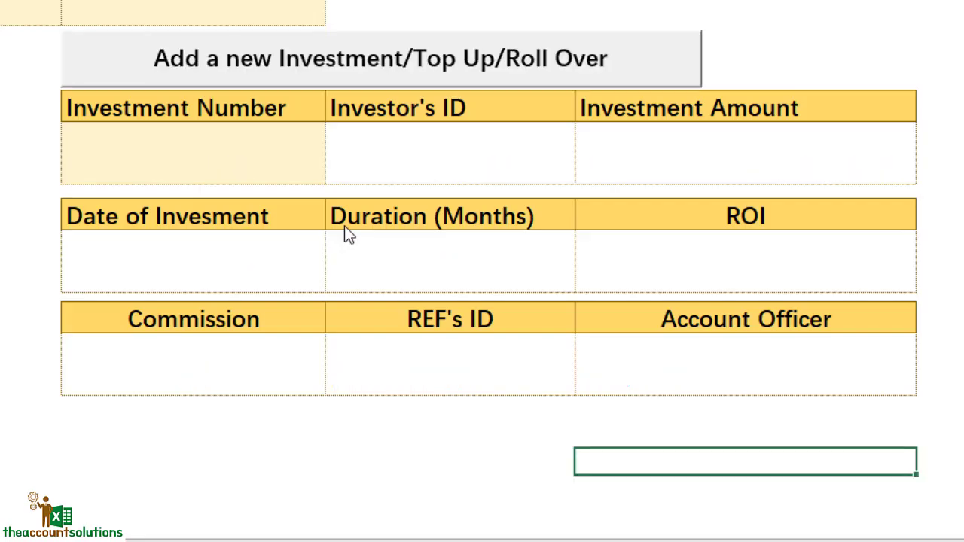
left_click(386, 170)
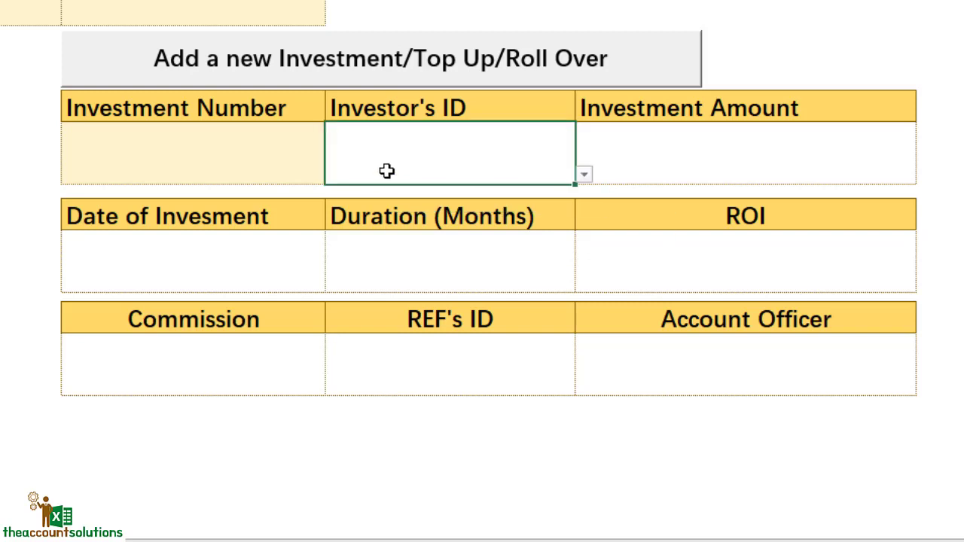
left_click(586, 175)
scroll(574, 256, "down", 10)
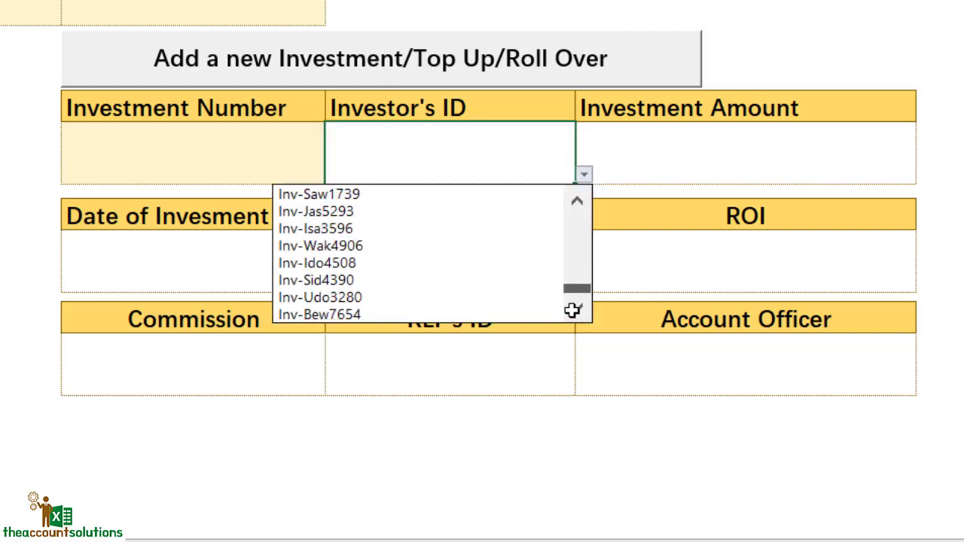
left_click(435, 280)
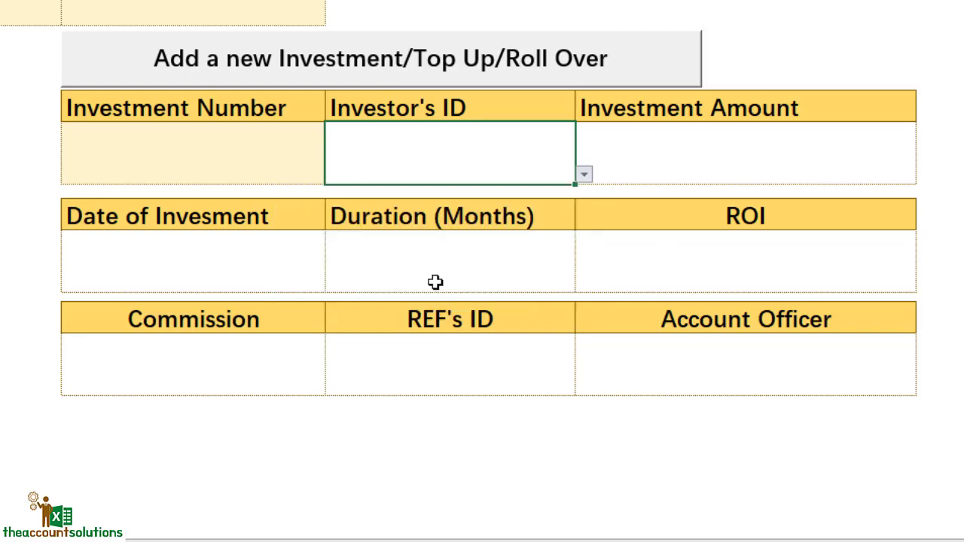
Enter amount 20000000, date 14/8/20 and a 3-month duration.
left_click(671, 161)
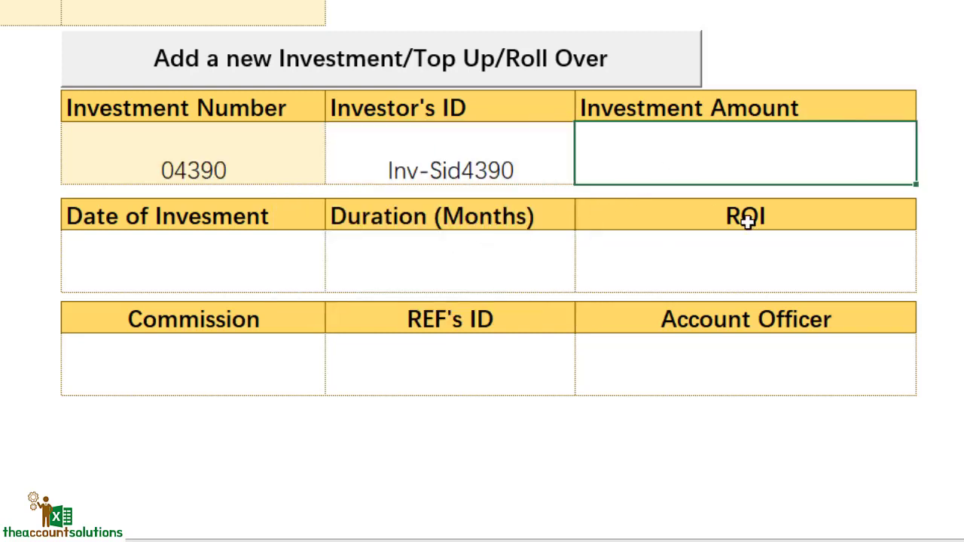
type("20000000")
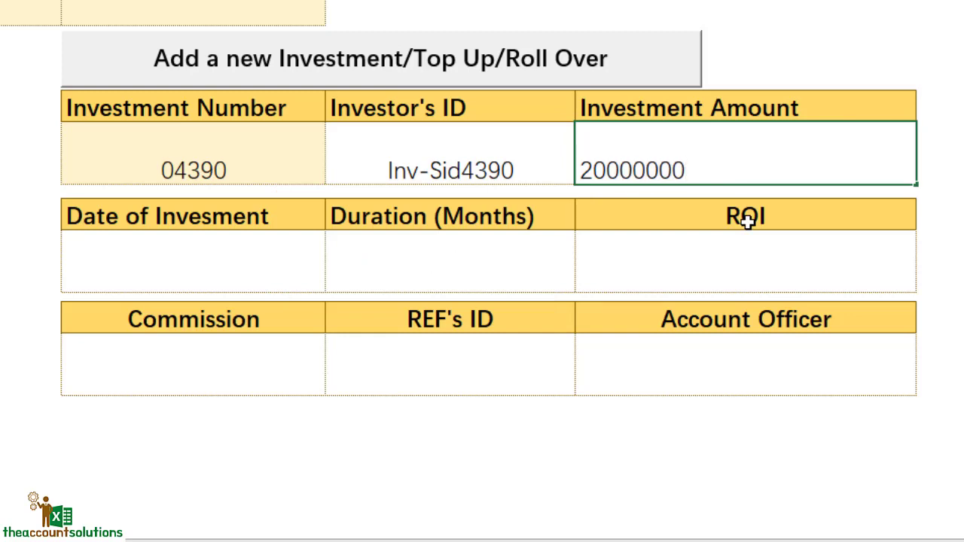
key("Return")
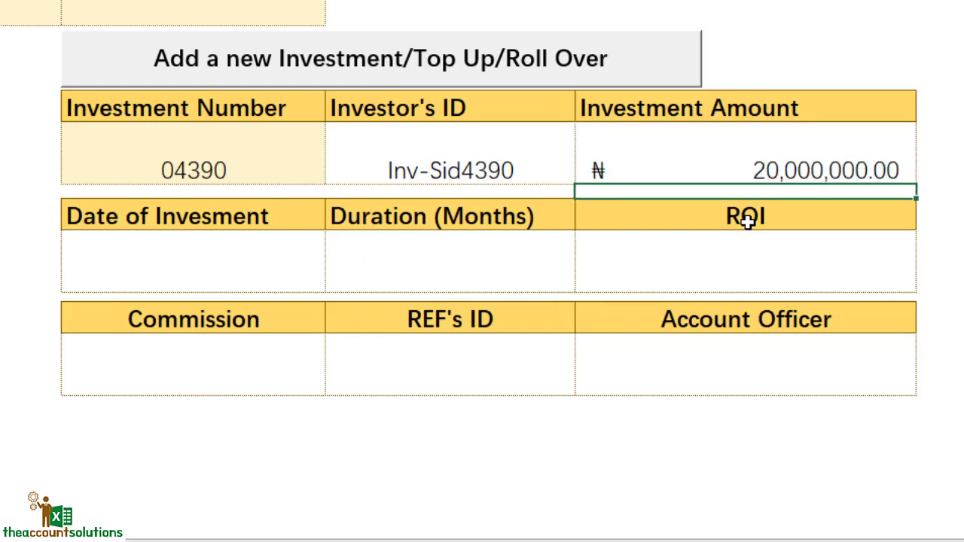
left_click(212, 276)
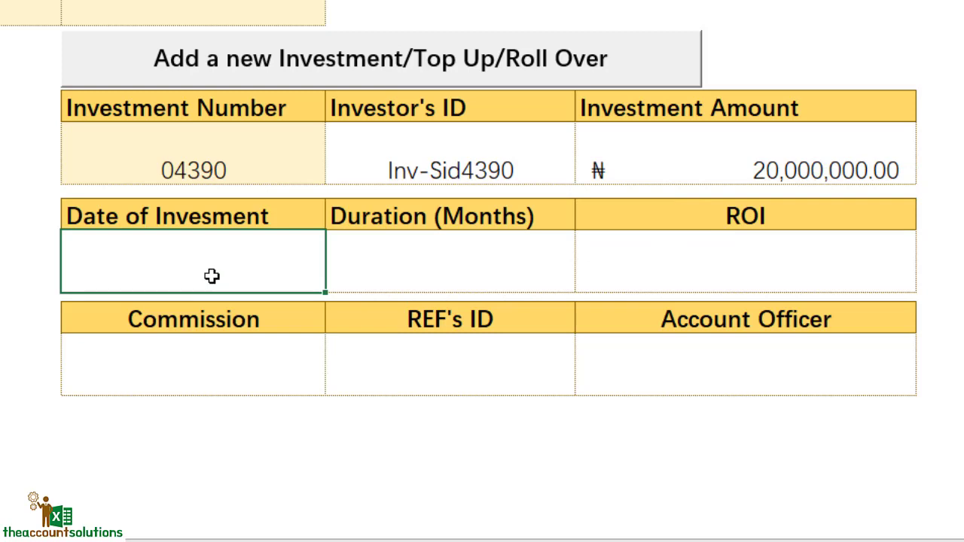
type("14/8/20")
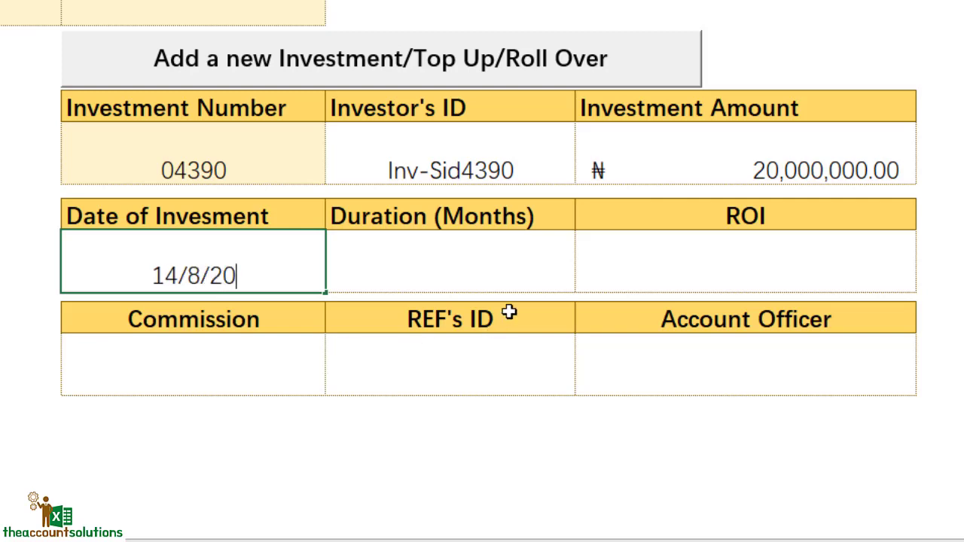
left_click(499, 277)
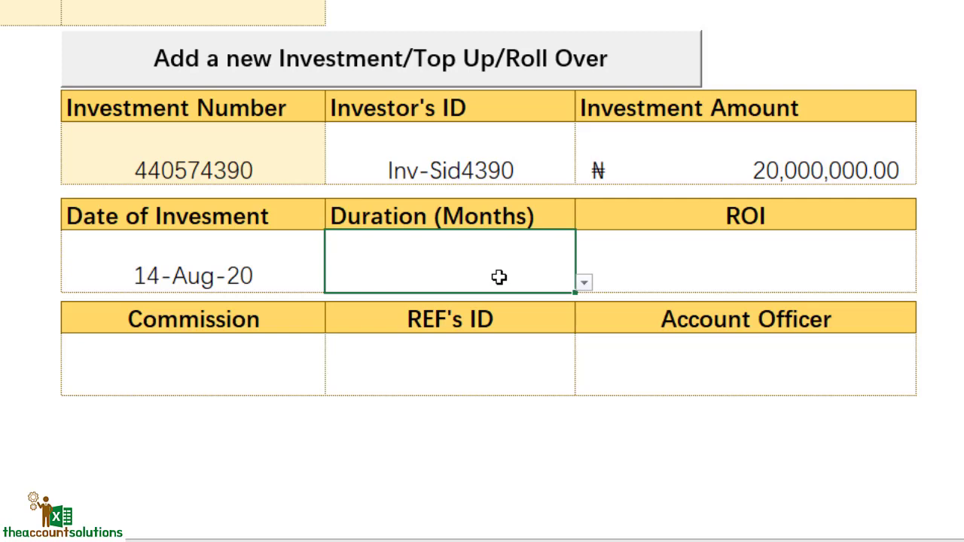
left_click(584, 282)
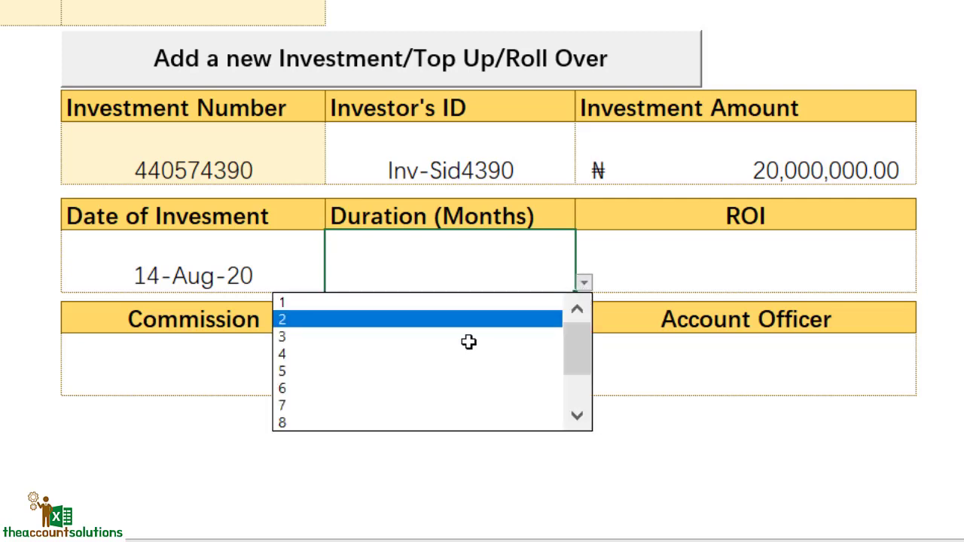
left_click(469, 336)
Set ROI 10 and Commission 1, and choose the first referrer ID.
left_click(690, 271)
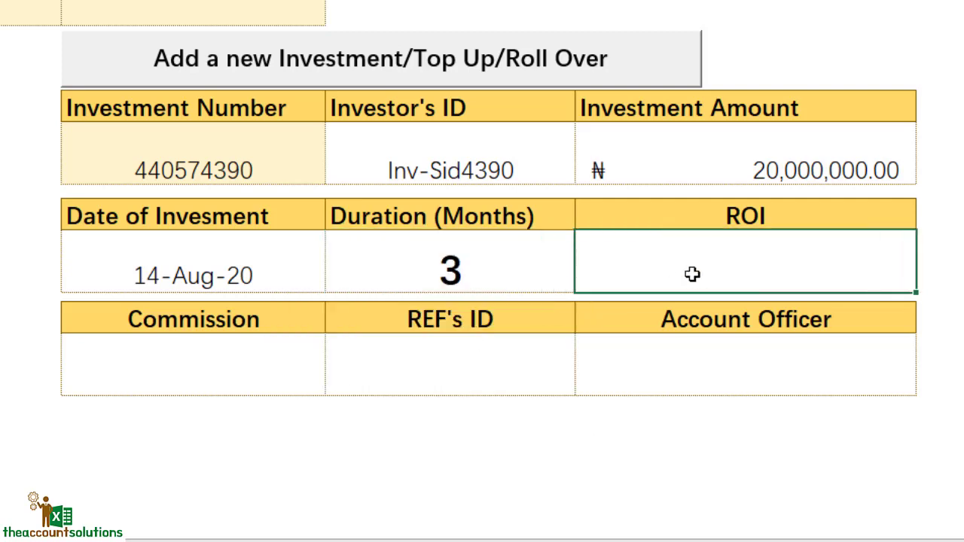
type("10")
left_click(249, 362)
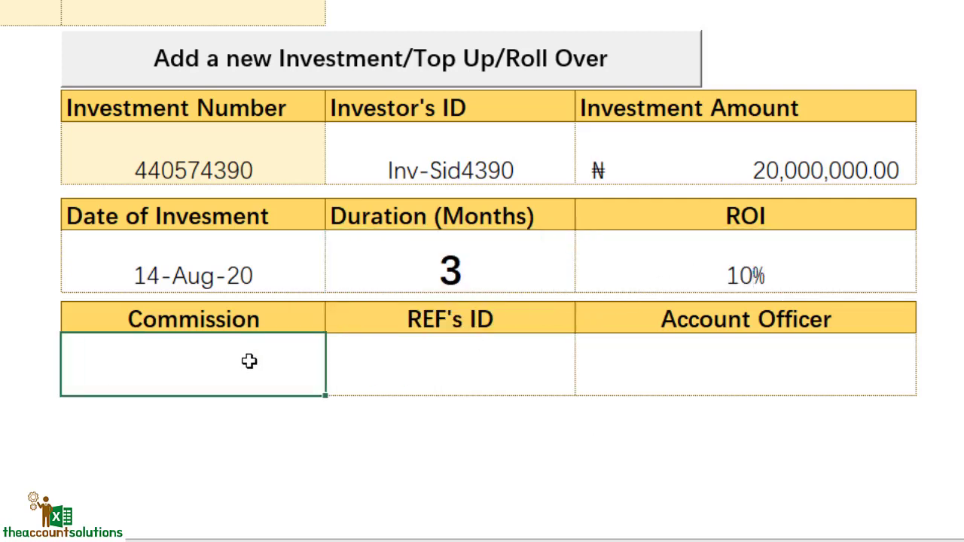
type("1")
left_click(398, 365)
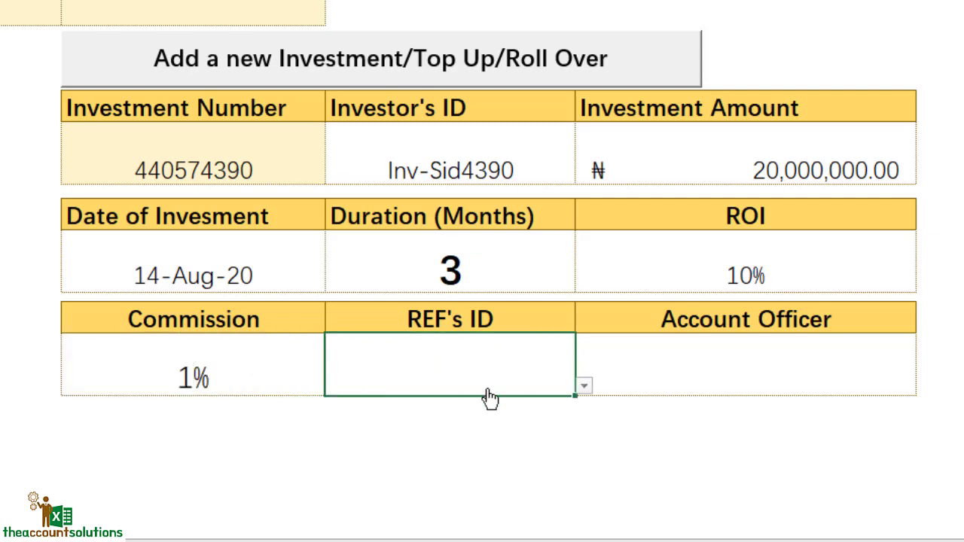
left_click(582, 386)
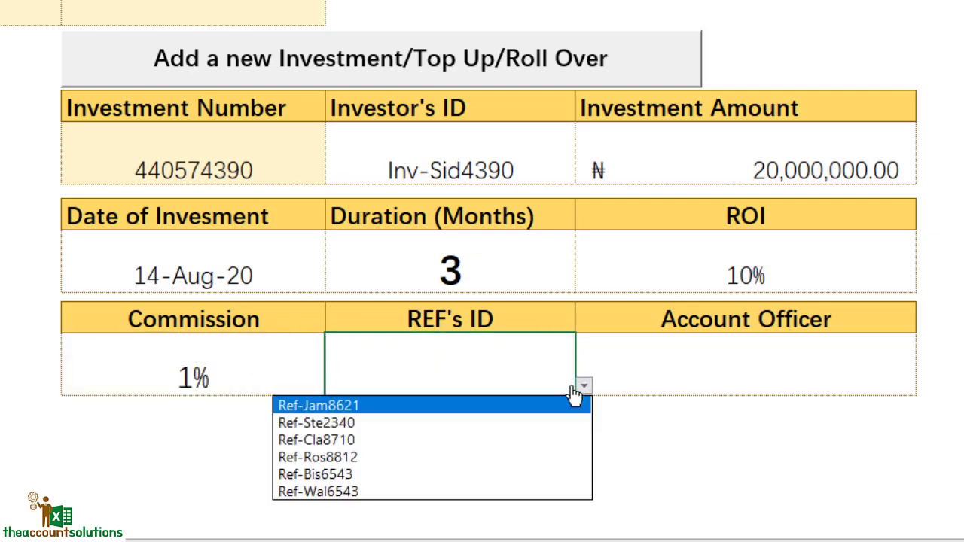
left_click(488, 407)
Assign an account officer, then post the entry, confirming Yes and OK.
left_click(688, 370)
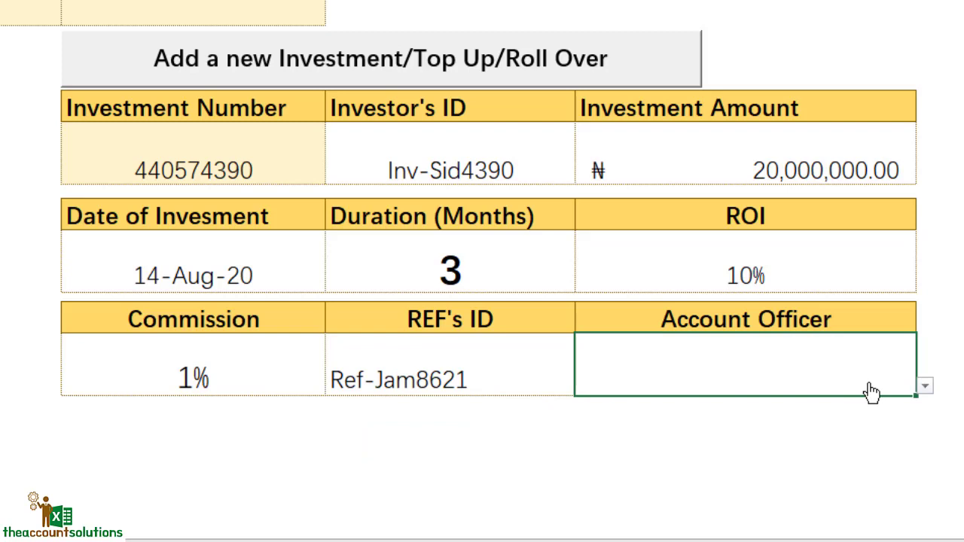
left_click(923, 388)
left_click(726, 436)
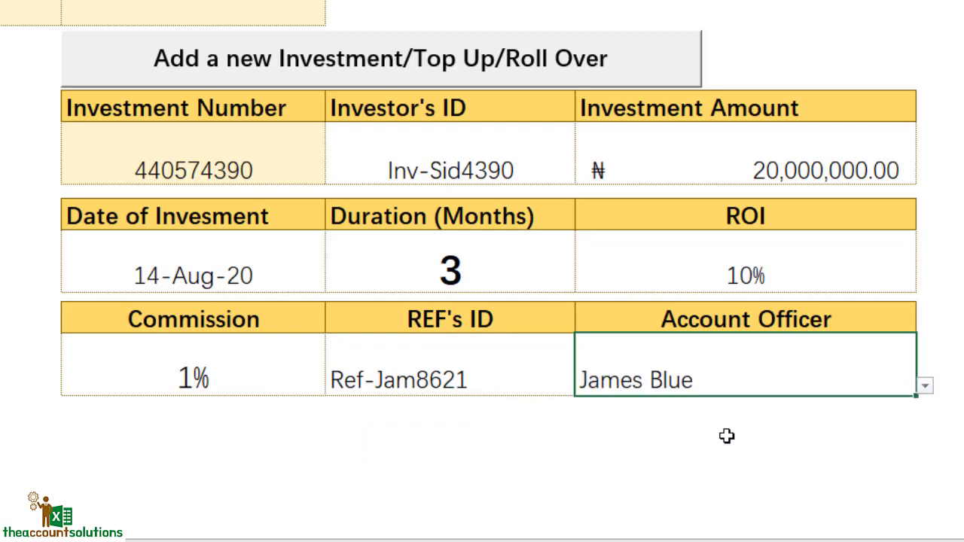
left_click(513, 458)
left_click(479, 76)
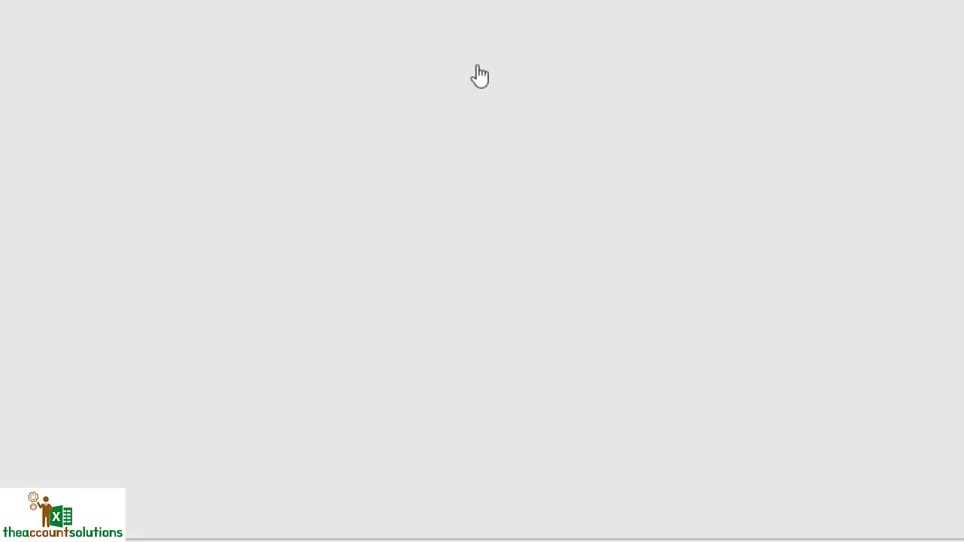
left_click(360, 245)
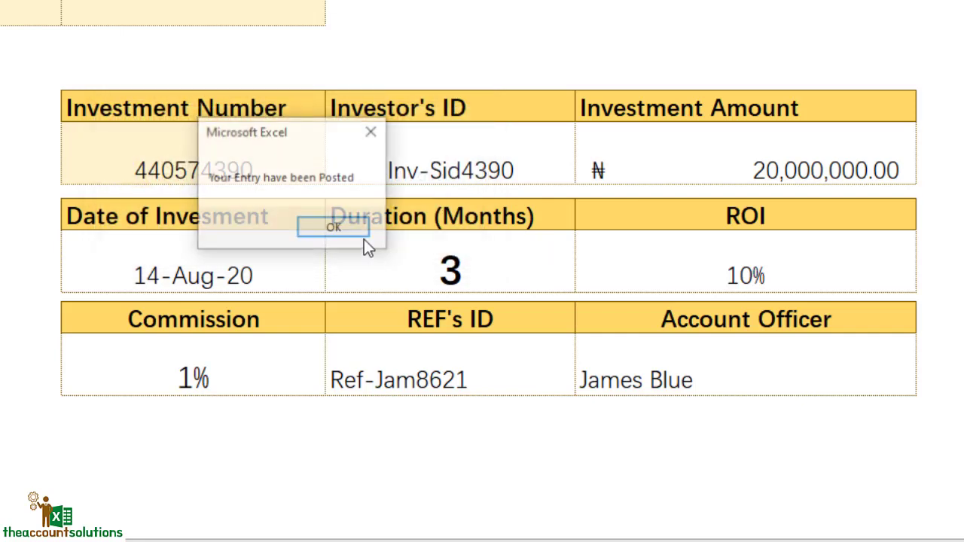
left_click(360, 238)
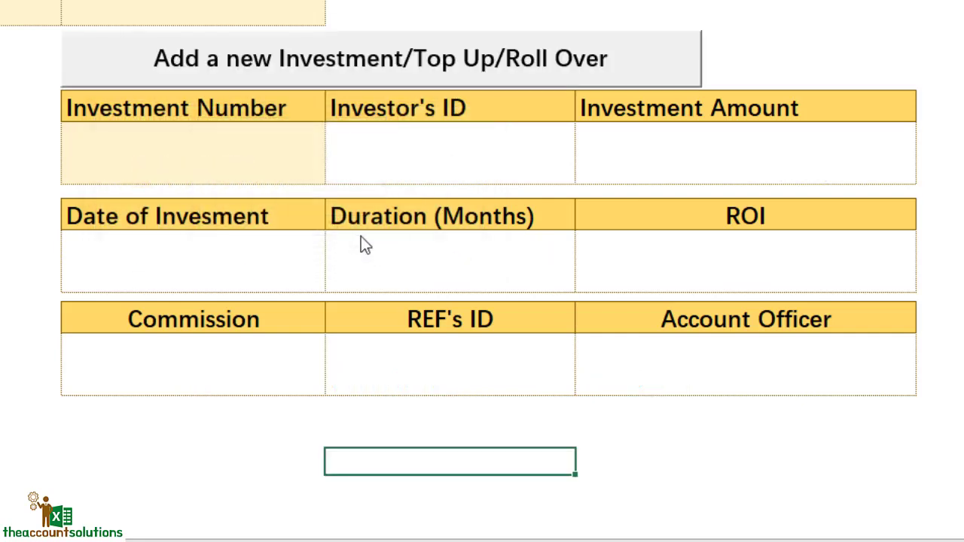
Choose the next investor's ID from the Investor's ID list.
left_click(406, 155)
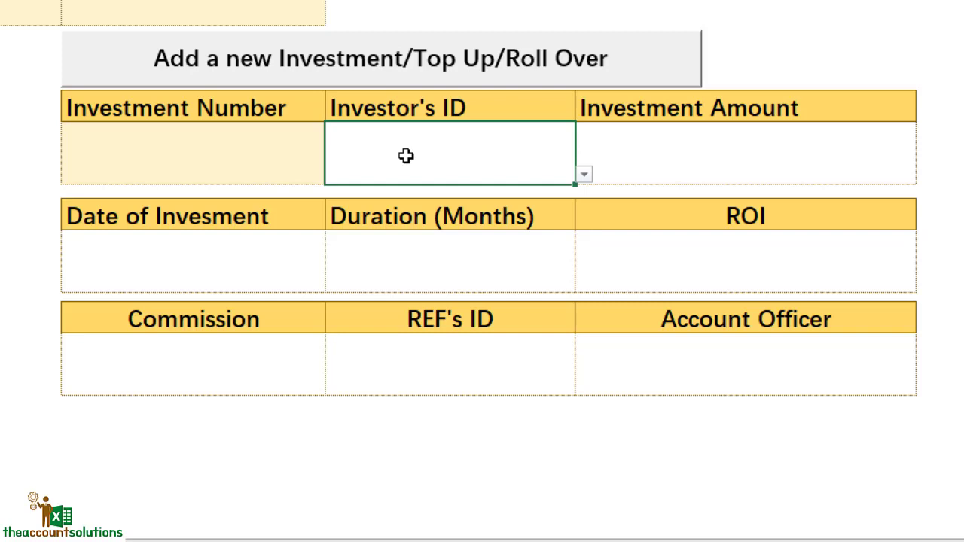
left_click(583, 175)
left_click_drag(575, 230, 572, 312)
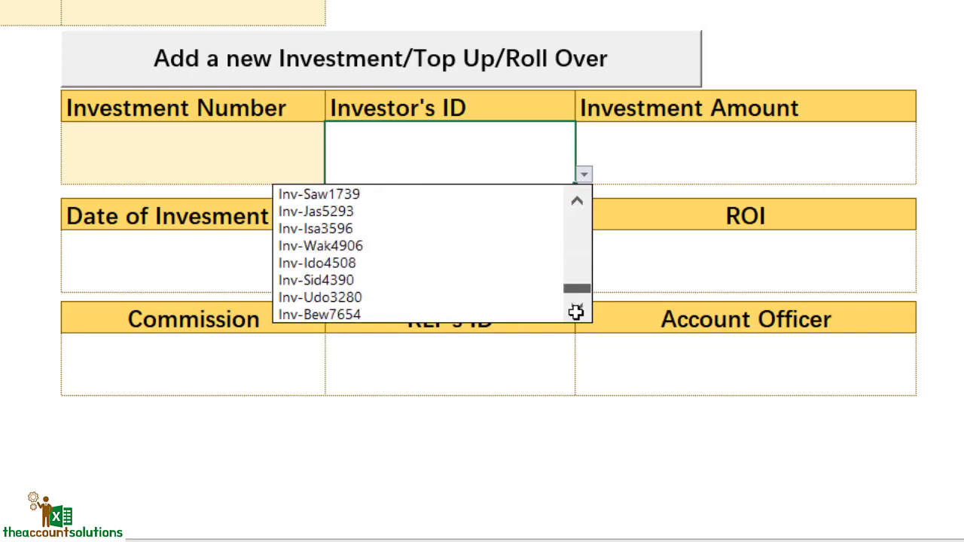
left_click(490, 297)
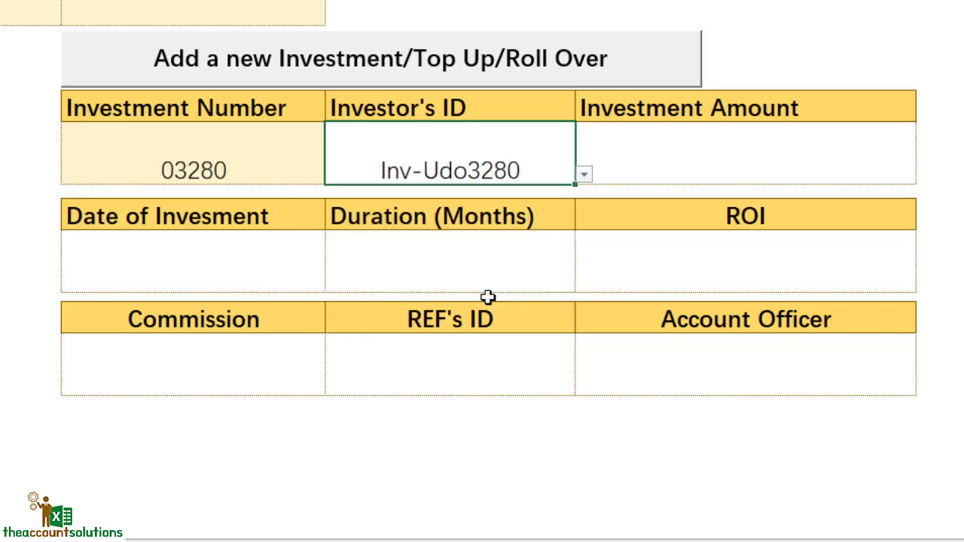
Enter amount 25000000, date 14/8/20 and a 3-month duration.
left_click(701, 160)
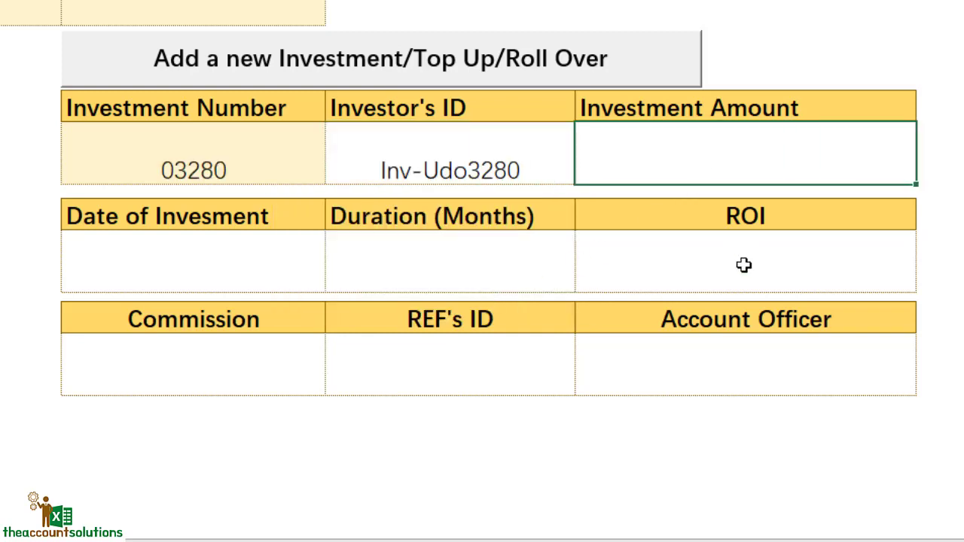
type("25000000")
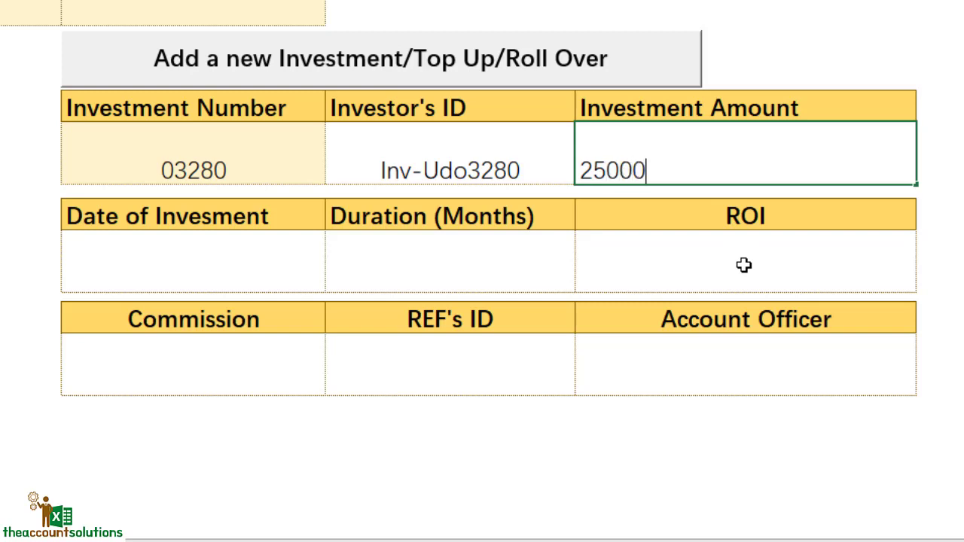
left_click(153, 257)
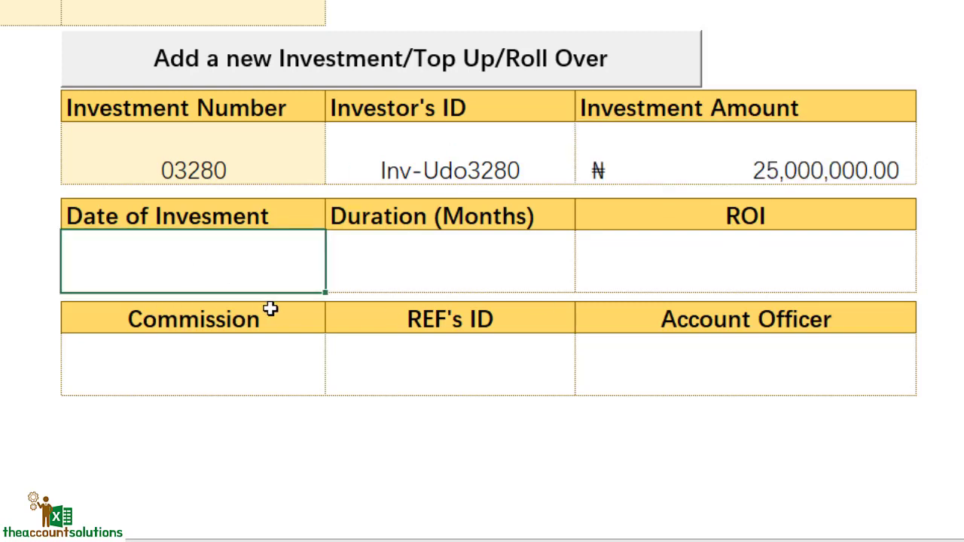
type("14/8/20")
left_click(470, 276)
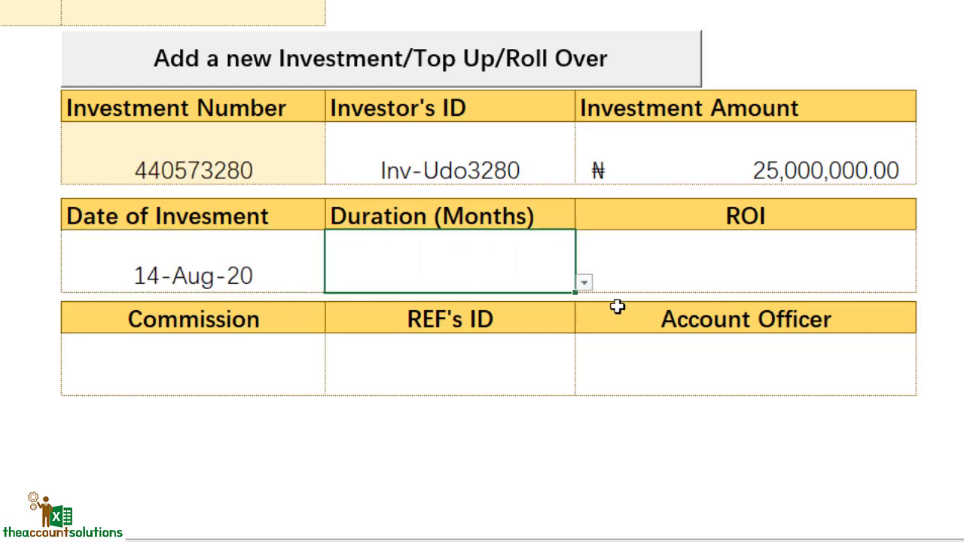
left_click(585, 285)
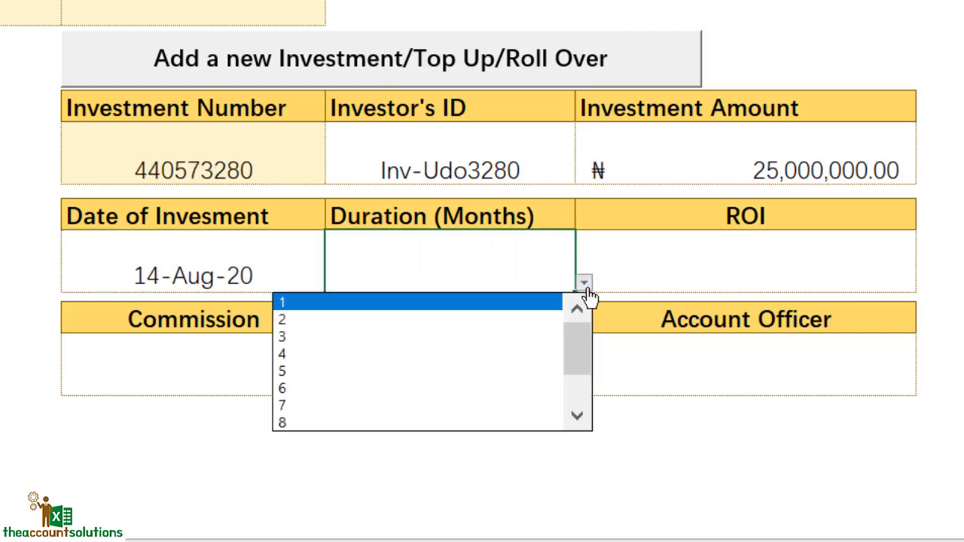
left_click(430, 337)
Set ROI 10 and Commission 1, and pick a referrer ID.
left_click(679, 260)
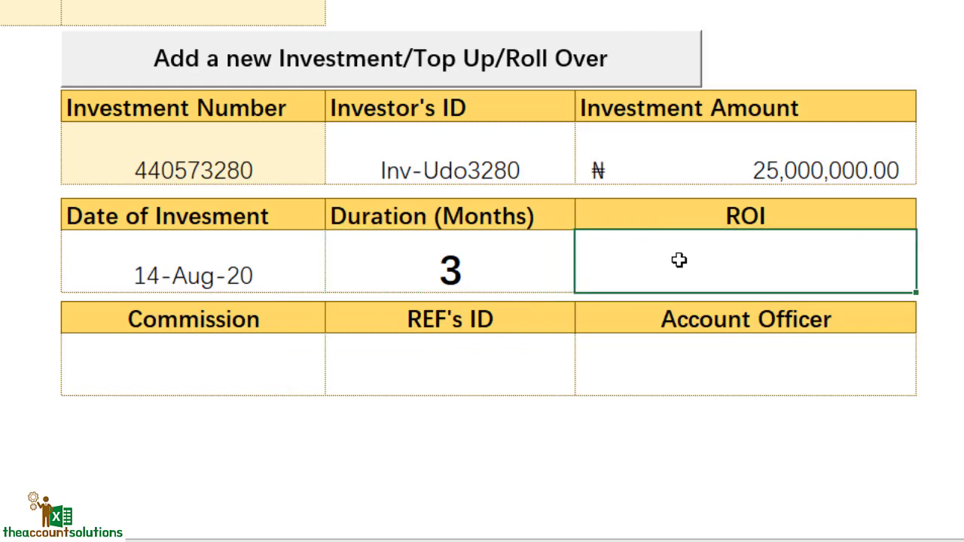
type("10")
left_click(161, 354)
type("1")
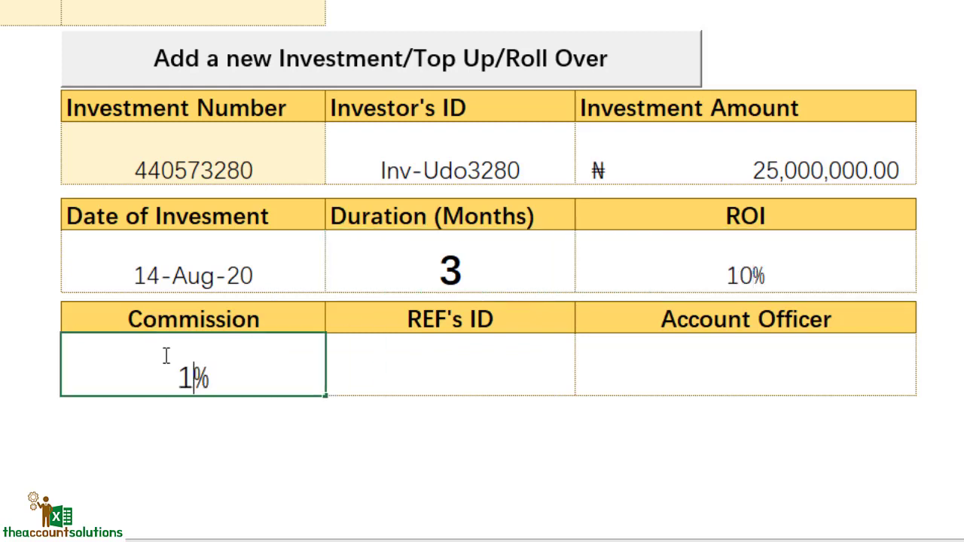
left_click(407, 361)
left_click(583, 386)
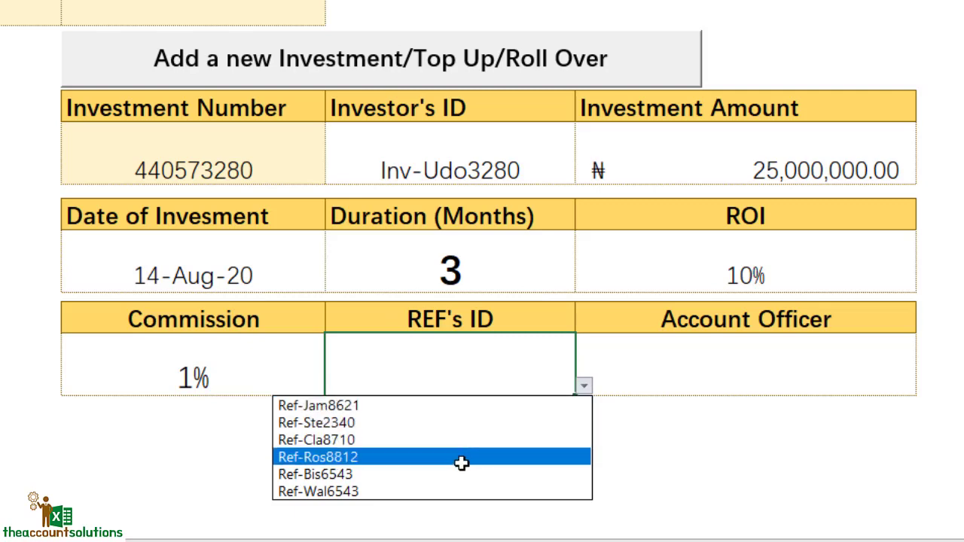
left_click(447, 439)
Assign an account officer, then post the entry and confirm Yes.
left_click(710, 361)
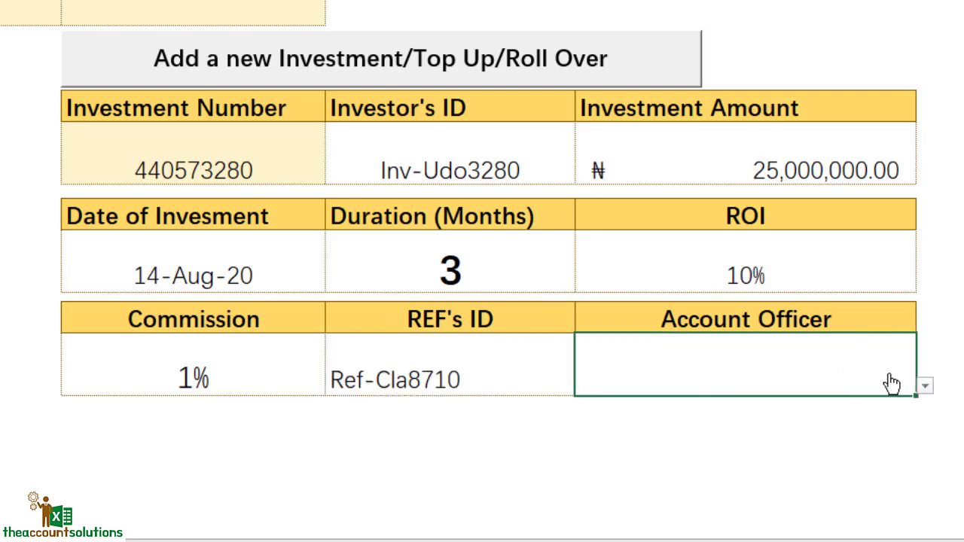
left_click(925, 385)
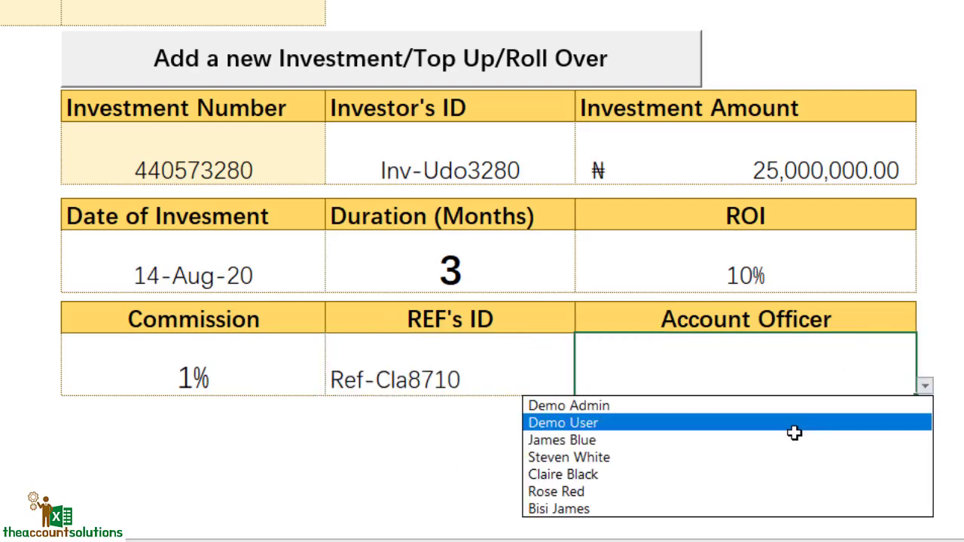
left_click(745, 468)
left_click(442, 430)
left_click(438, 69)
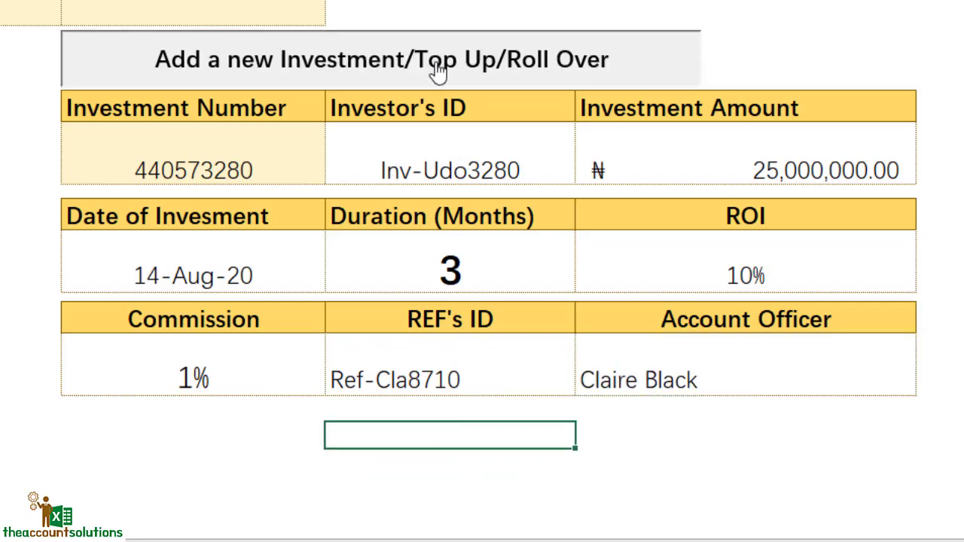
left_click(353, 241)
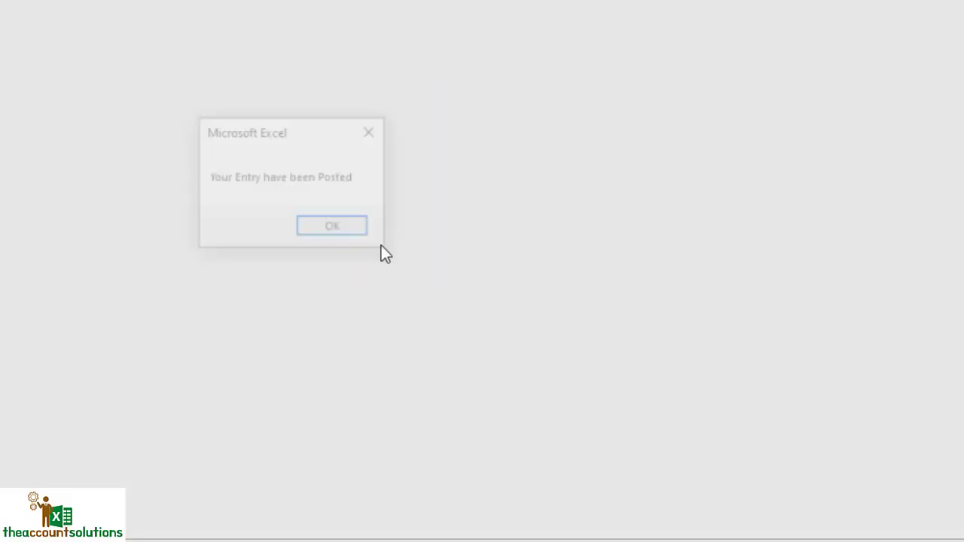
Pick the investor ID, enter an amount of 8000000 dated 14/7/20, and set a 6-month duration.
left_click(345, 229)
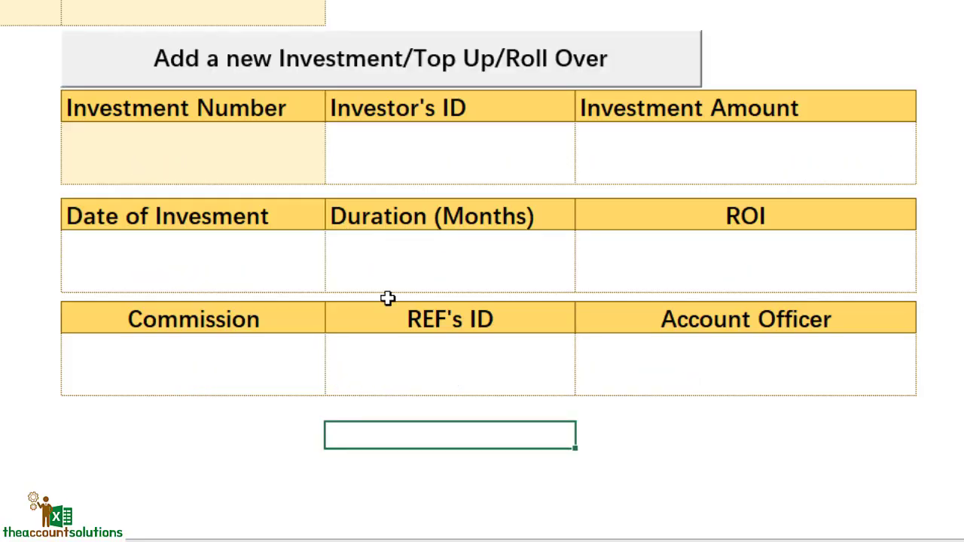
left_click(471, 168)
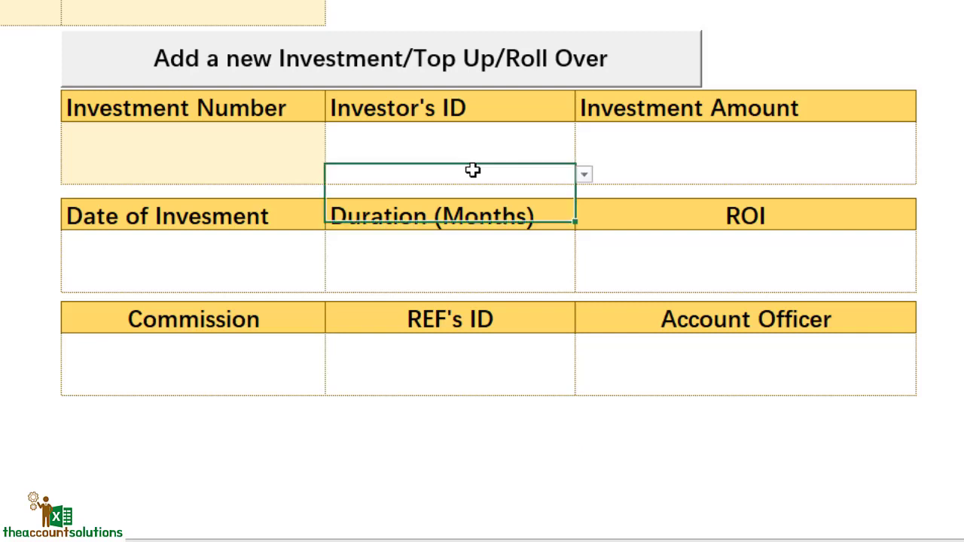
left_click(580, 178)
left_click_drag(579, 218, 579, 310)
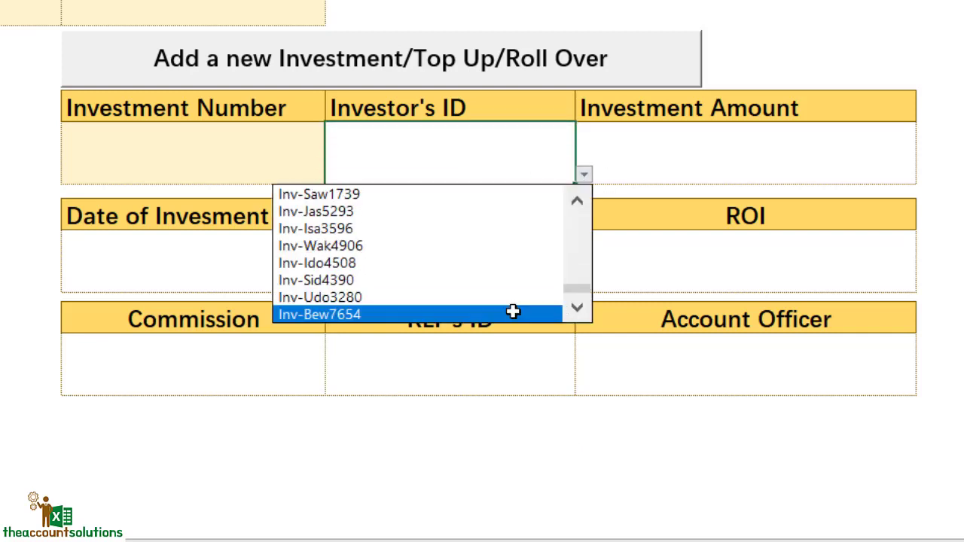
left_click(691, 155)
type("8")
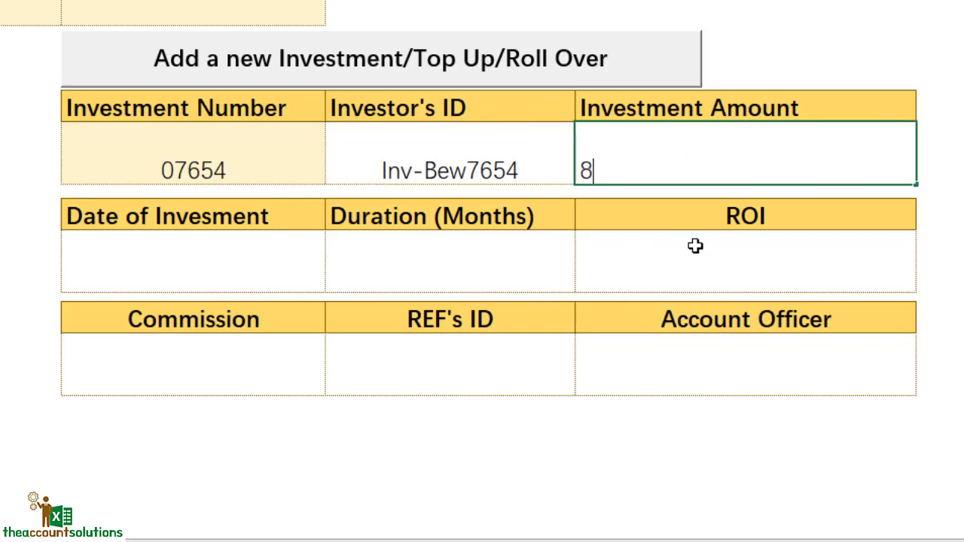
type("000000")
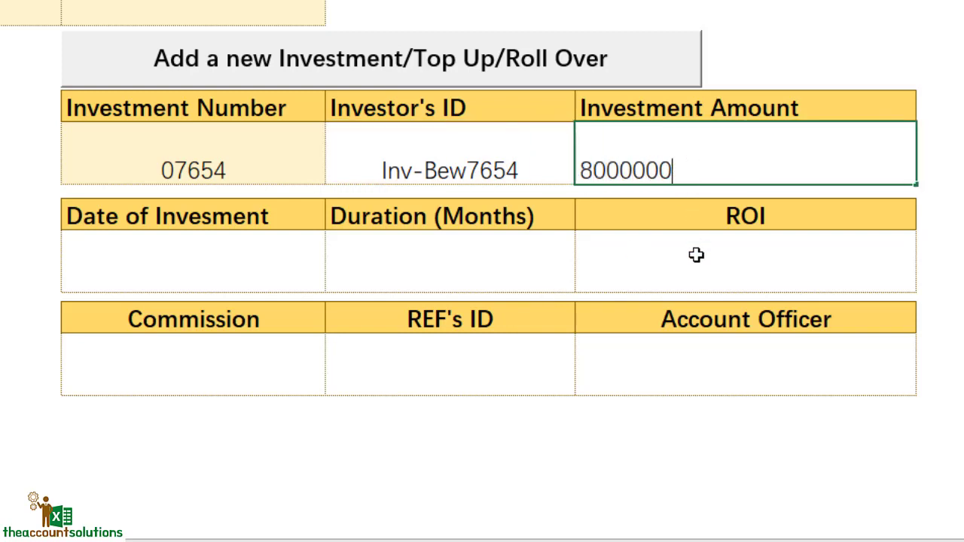
left_click(271, 259)
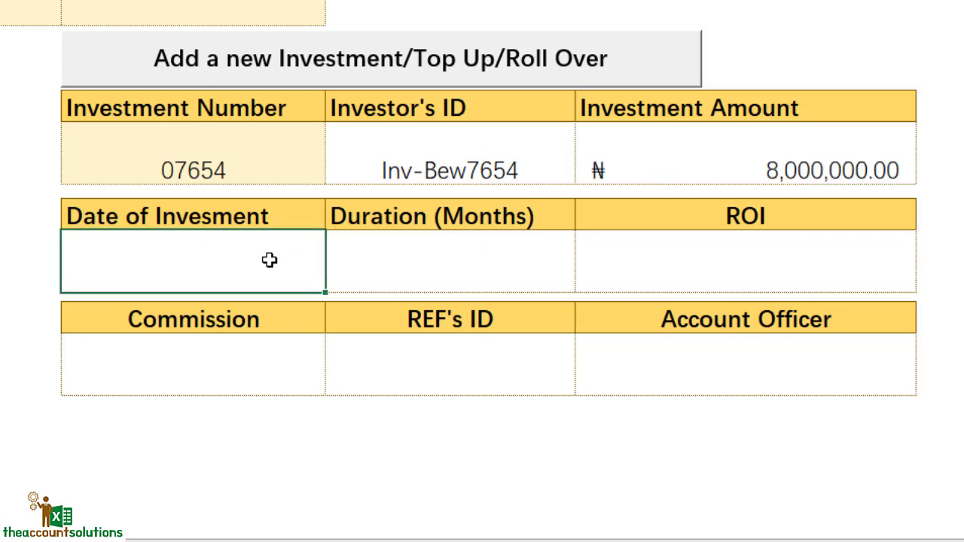
type("14/7/20")
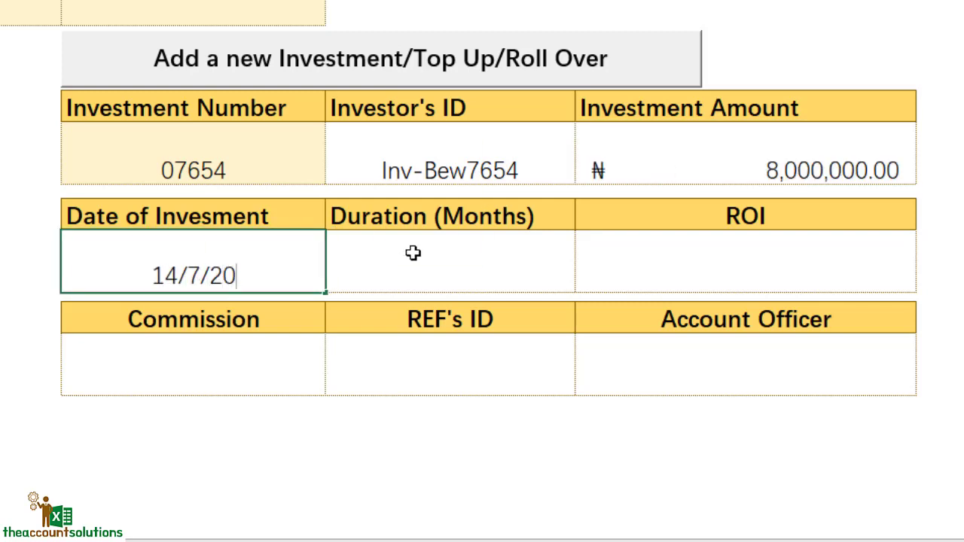
left_click(408, 254)
left_click(583, 289)
left_click(460, 389)
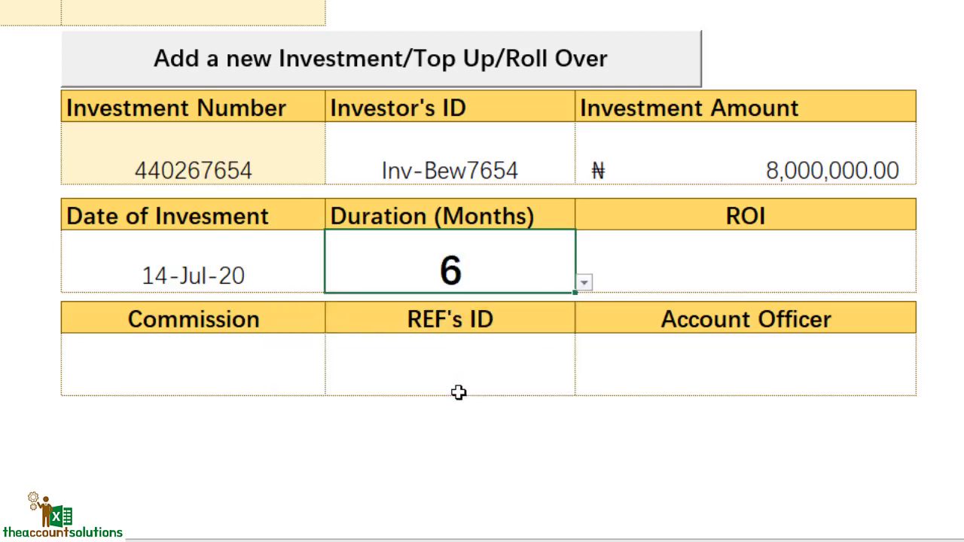
Set ROI to 10 and commission to 1, then choose the referrer and account officer.
left_click(698, 262)
type("10")
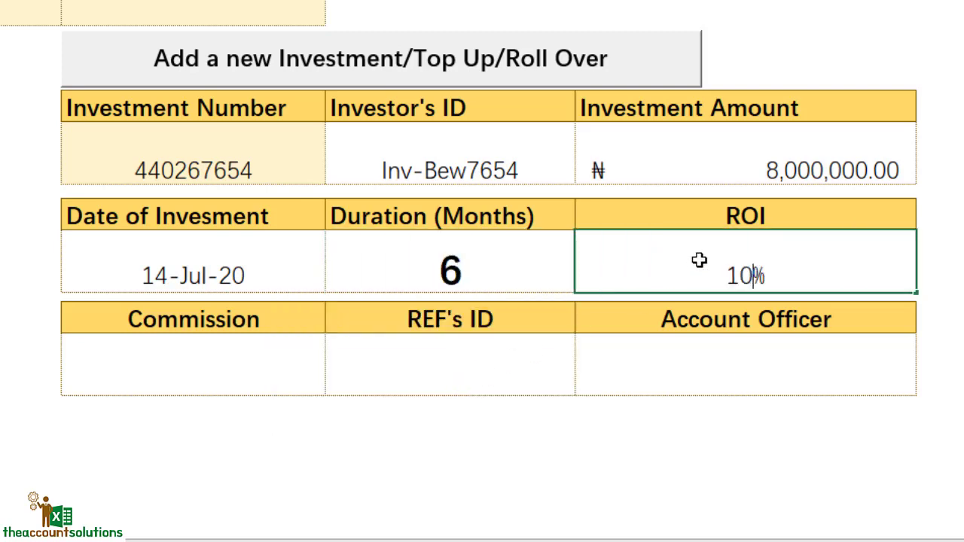
key("Return")
left_click(254, 361)
type("1")
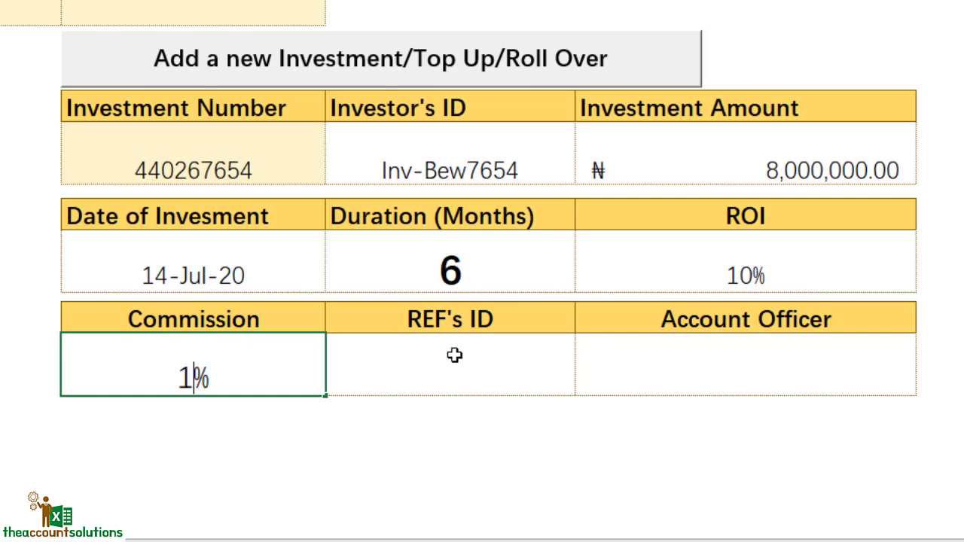
left_click(454, 355)
left_click(582, 387)
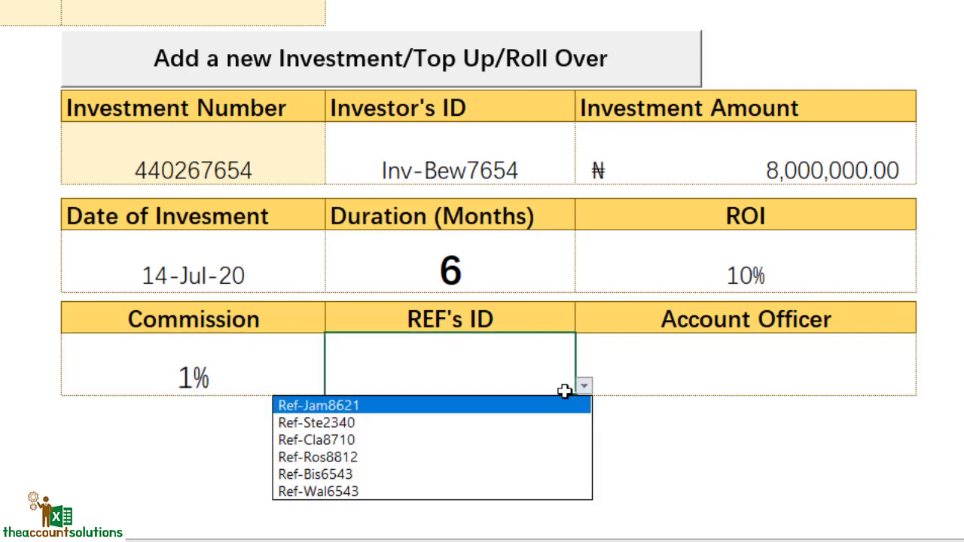
left_click(477, 488)
left_click(710, 364)
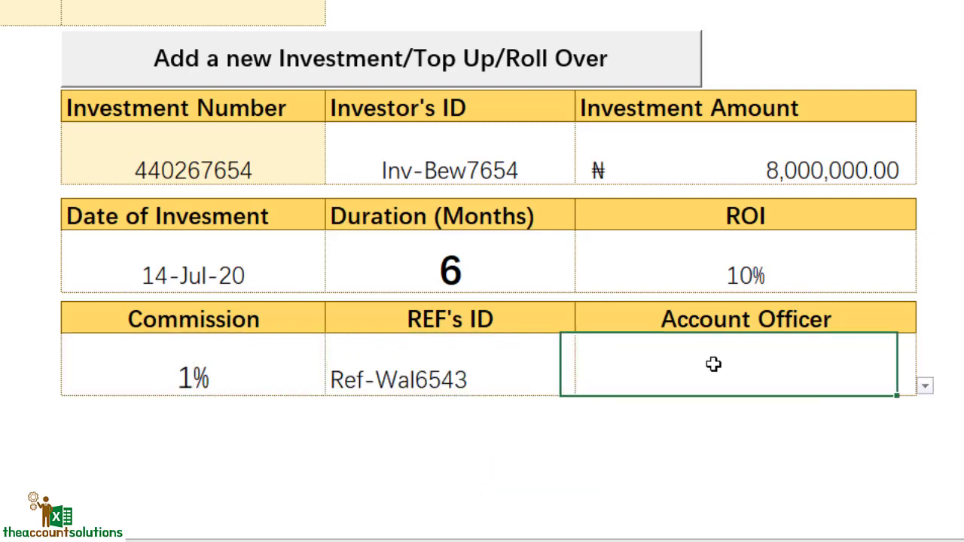
left_click(925, 386)
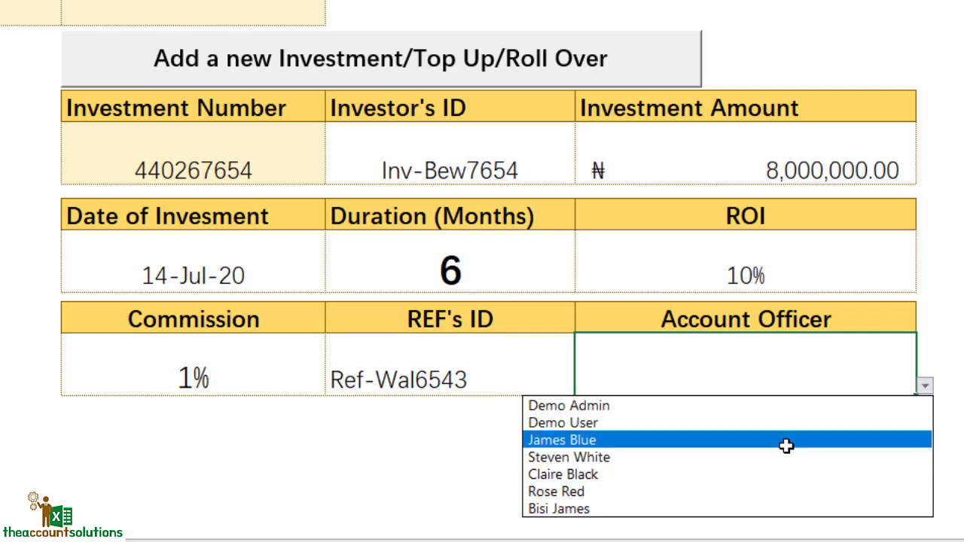
left_click(753, 450)
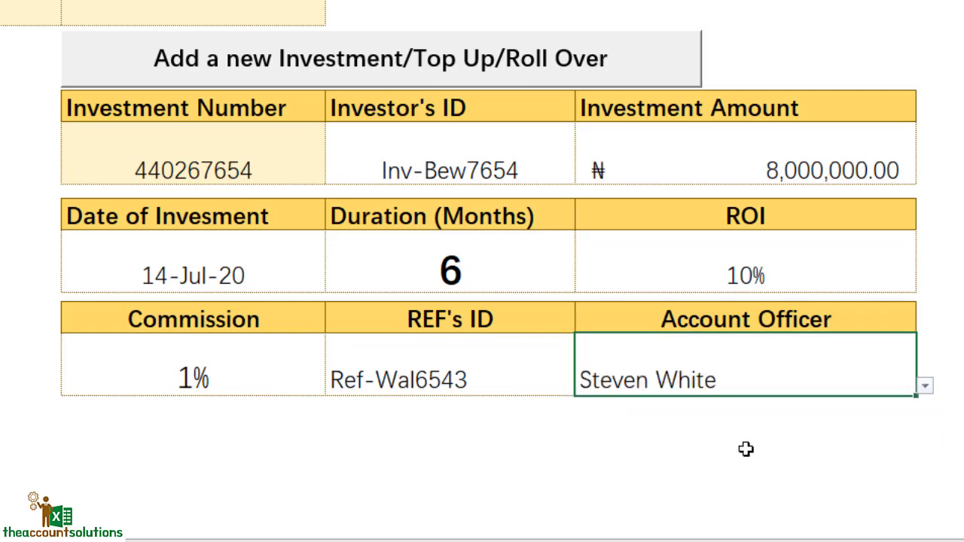
Post the new investment entry and confirm it.
left_click(478, 450)
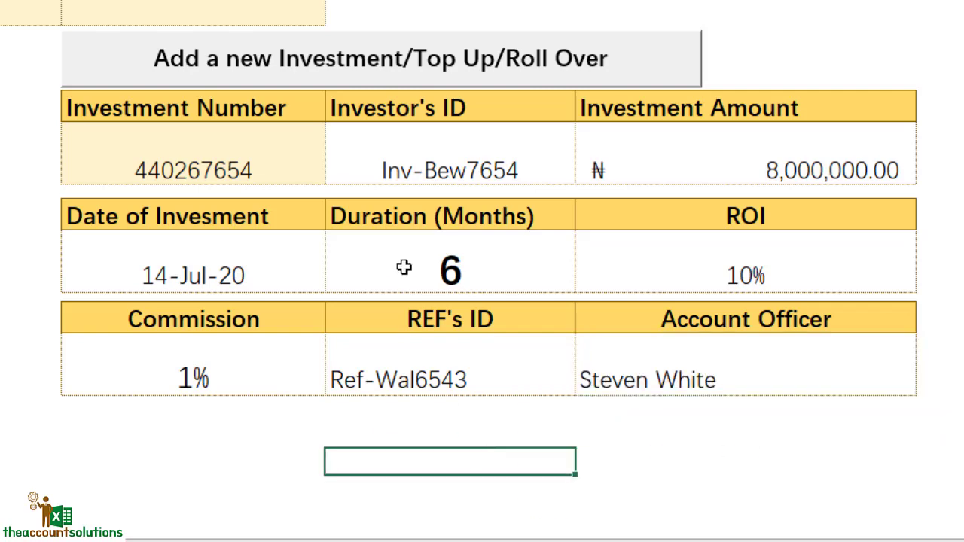
left_click(401, 64)
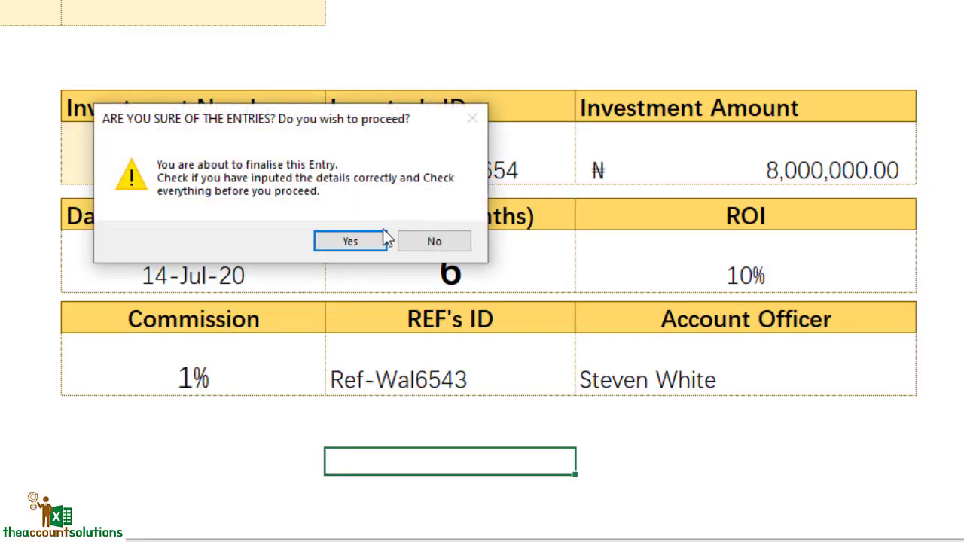
left_click(380, 239)
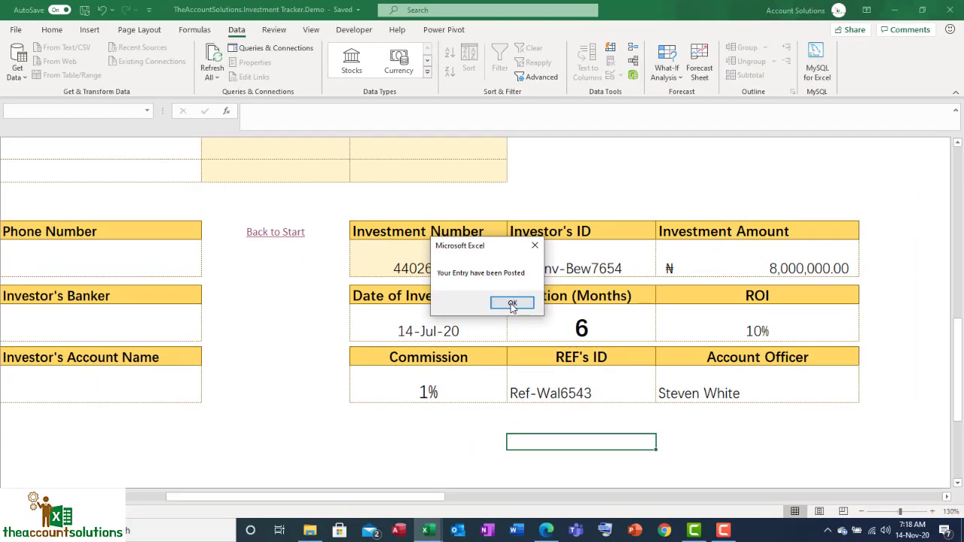
left_click(512, 304)
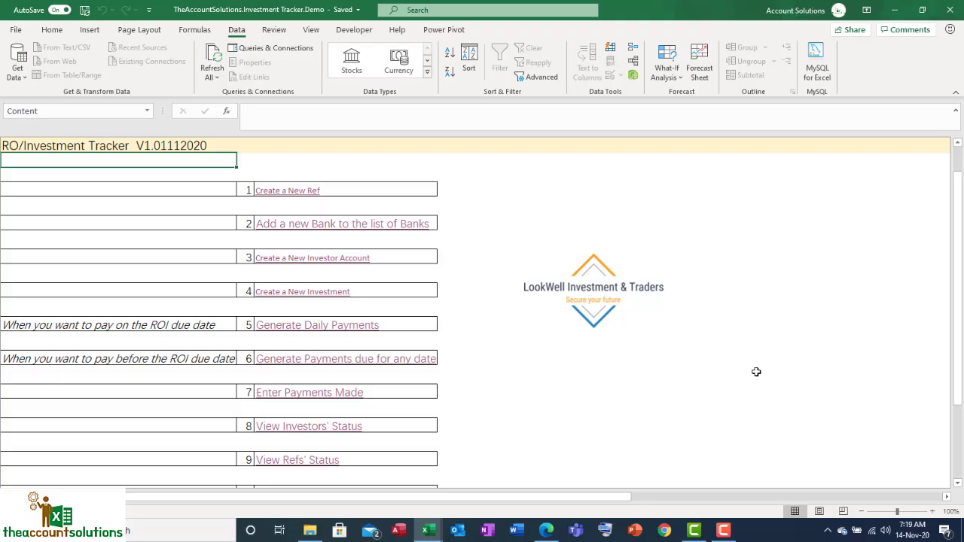
View the Investors' Status report, go back to start, and select View Investors' Details.
scroll(444, 351, "down", 3)
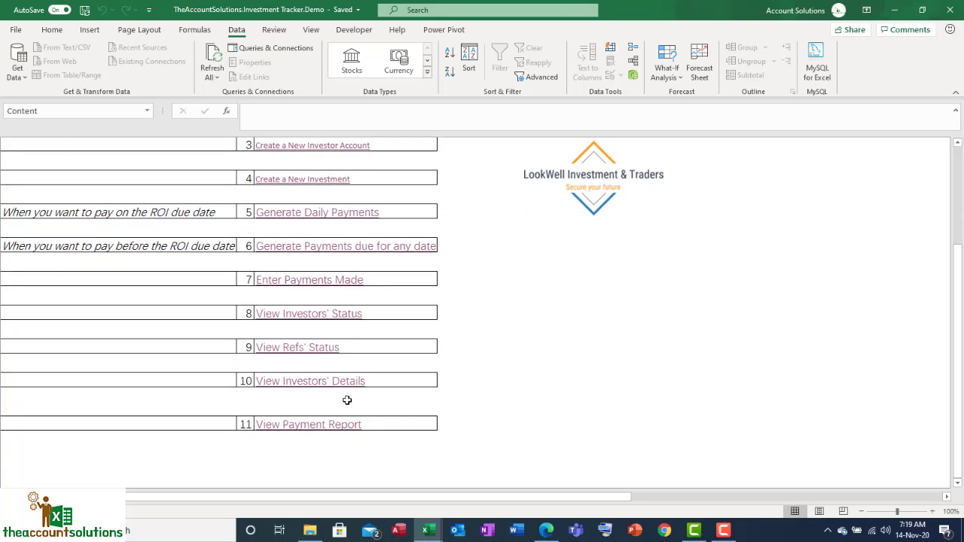
left_click(334, 314)
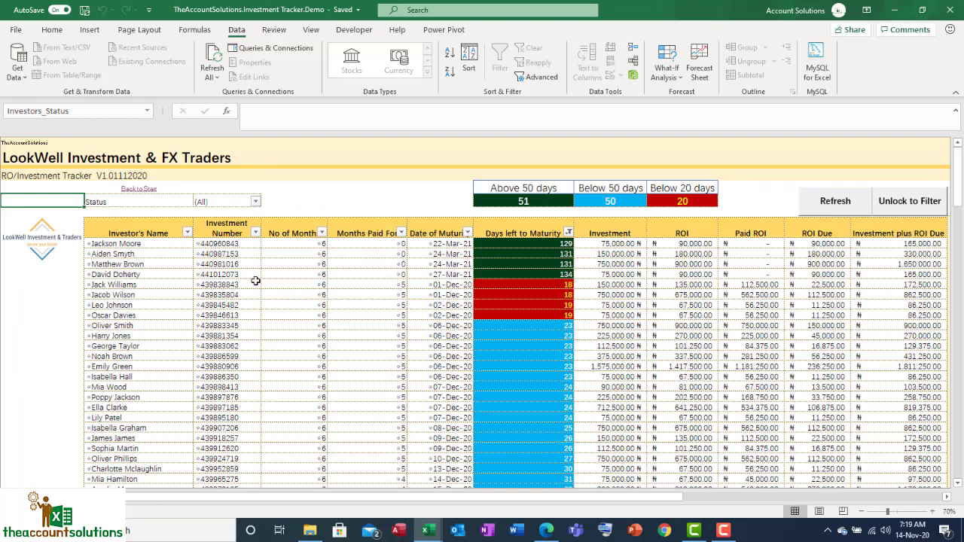
left_click(138, 189)
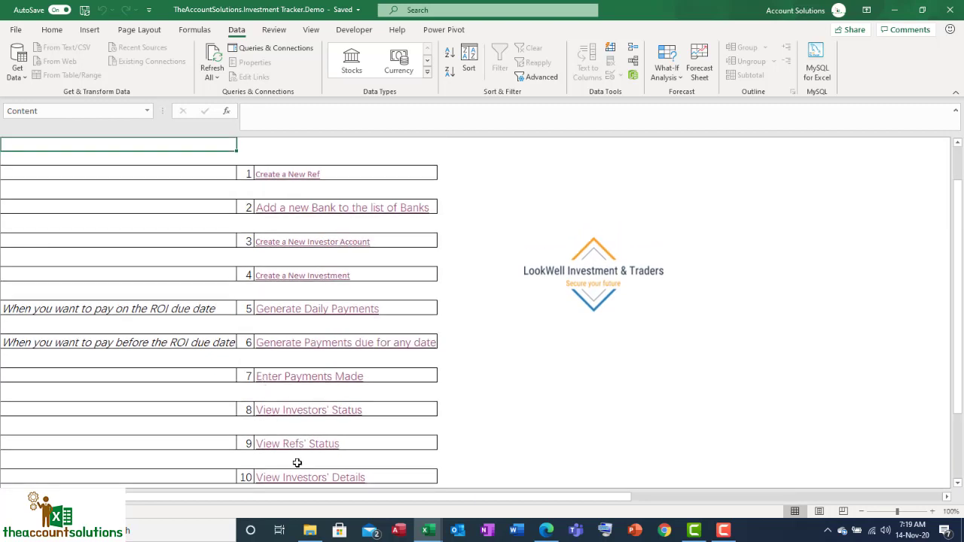
left_click(307, 479)
Open the investors' details table and scroll through its rows.
left_click(307, 479)
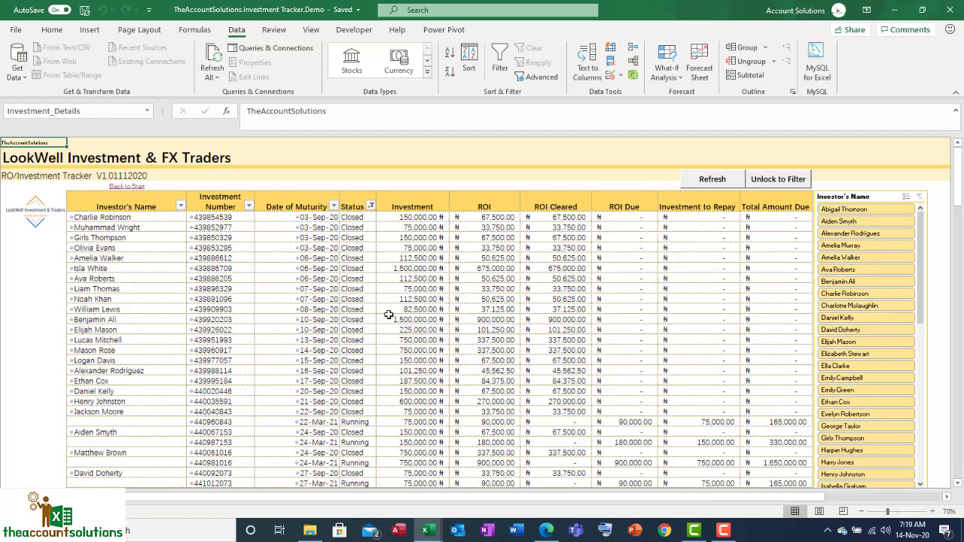
mouse_move(387, 315)
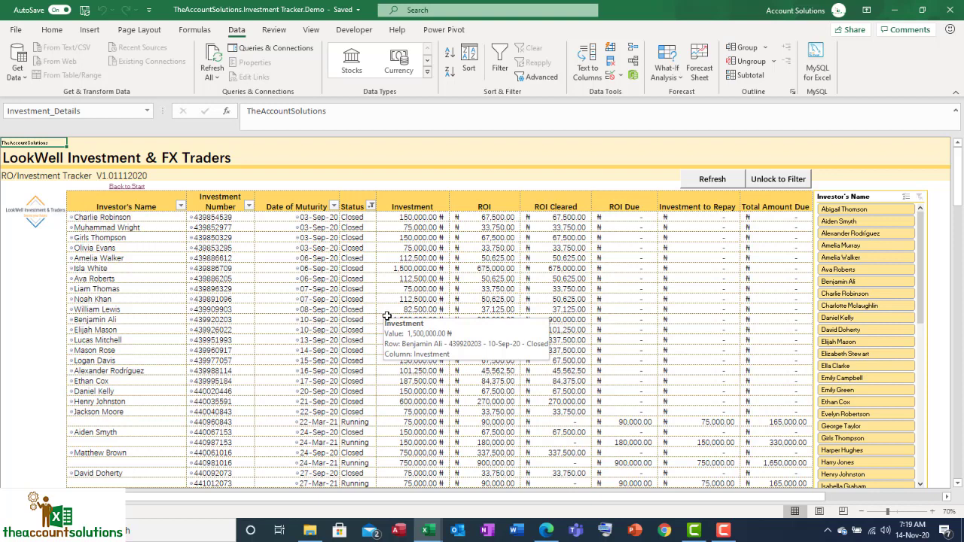
scroll(397, 316, "down", 5)
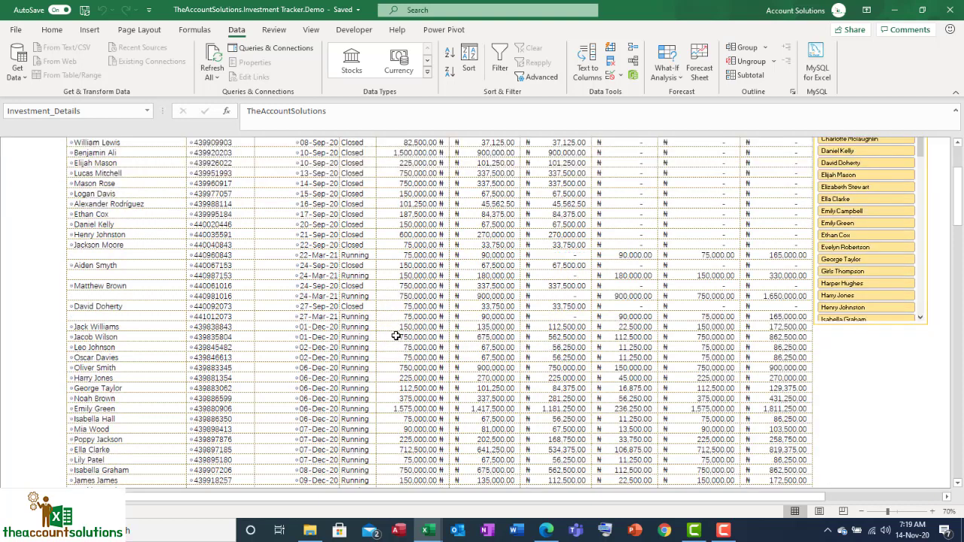
scroll(386, 342, "down", 8)
scroll(384, 342, "up", 12)
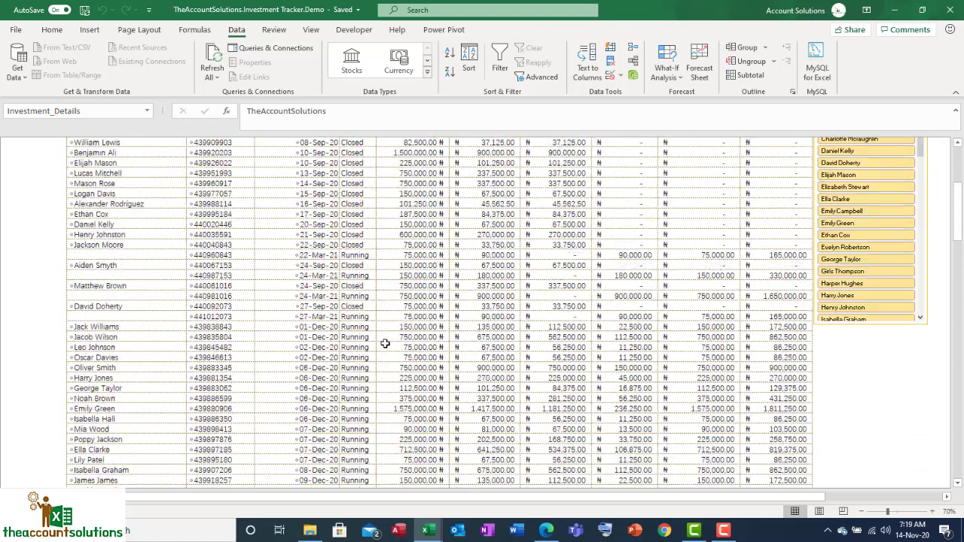
scroll(380, 342, "down", 10)
scroll(383, 319, "up", 7)
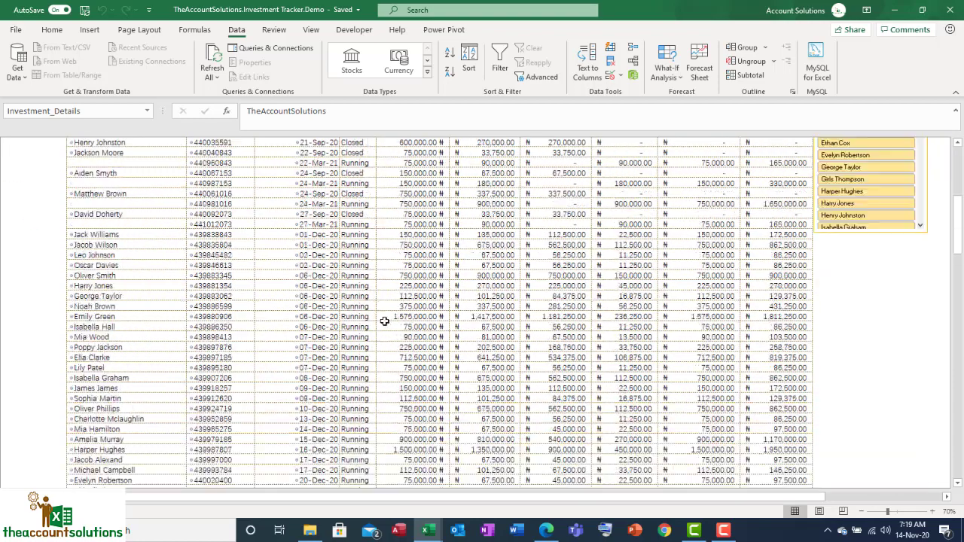
Zoom the sheet to 90% and run the Refresh macro on the Investment Tracker.
left_click(932, 511)
left_click(932, 511)
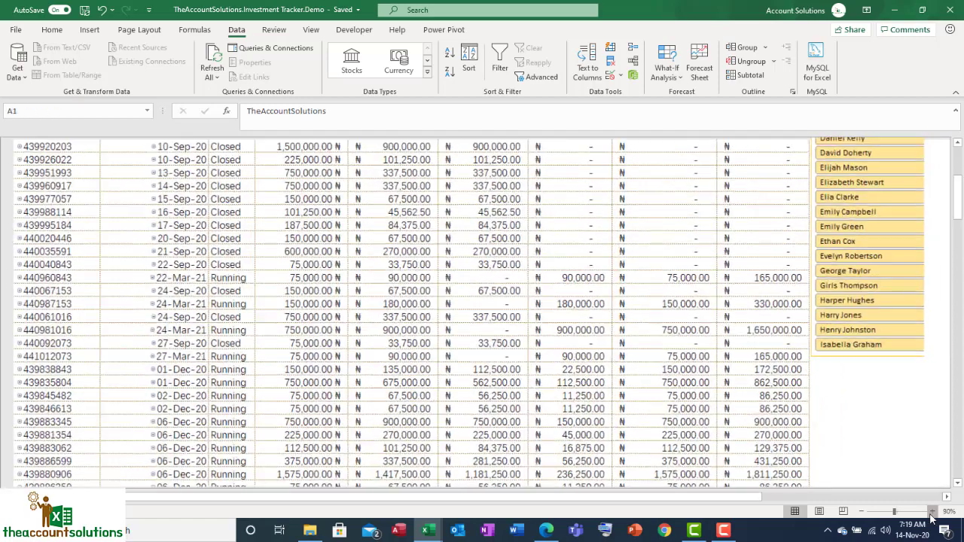
left_click_drag(724, 501, 610, 500)
scroll(426, 431, "up", 5)
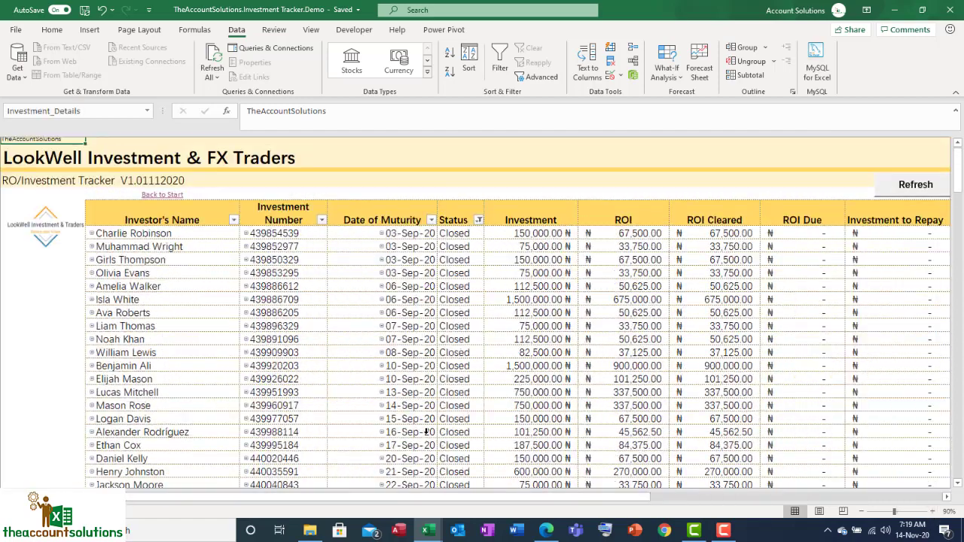
scroll(426, 430, "down", 3)
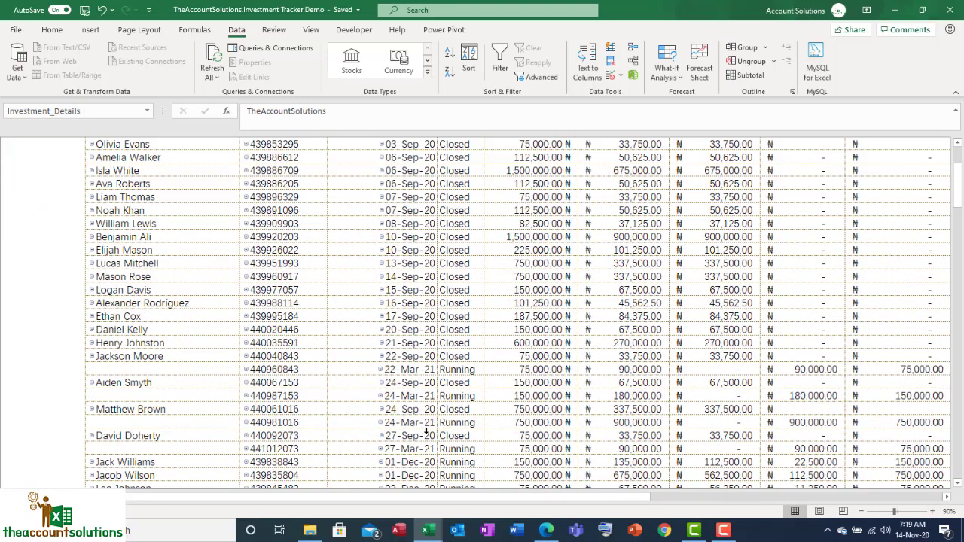
scroll(426, 431, "up", 3)
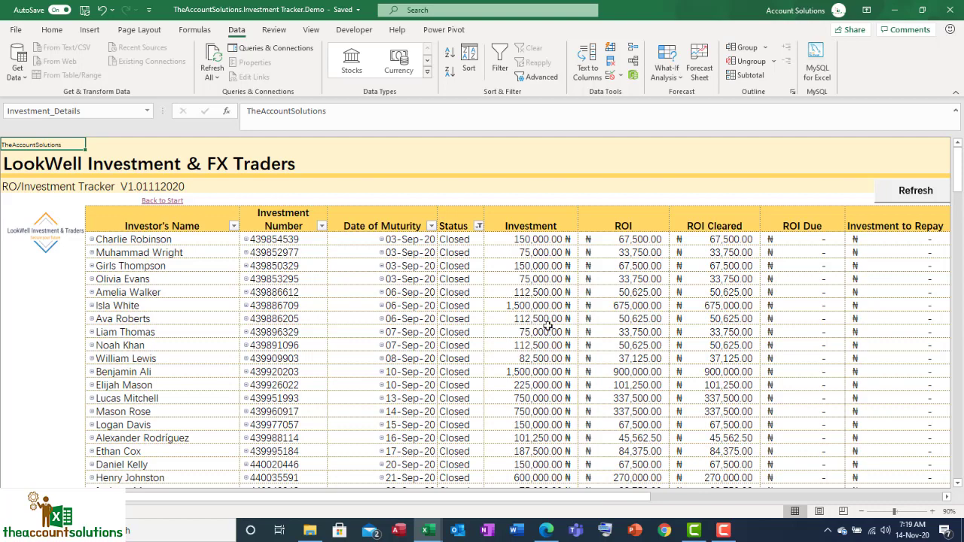
left_click_drag(471, 495, 493, 495)
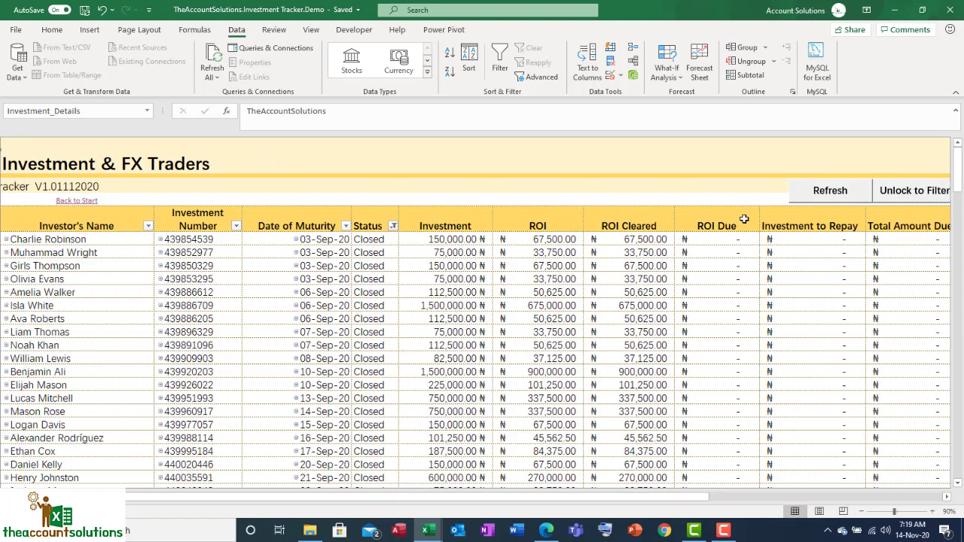
left_click(829, 196)
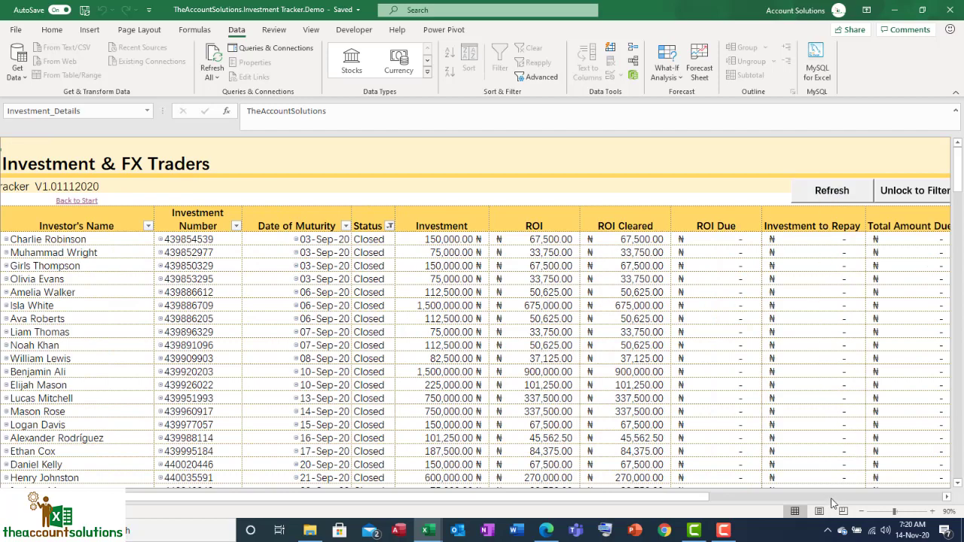
Zoom out to 70%, scroll to the table's bottom, and zoom back to 90%.
left_click(861, 511)
left_click(861, 511)
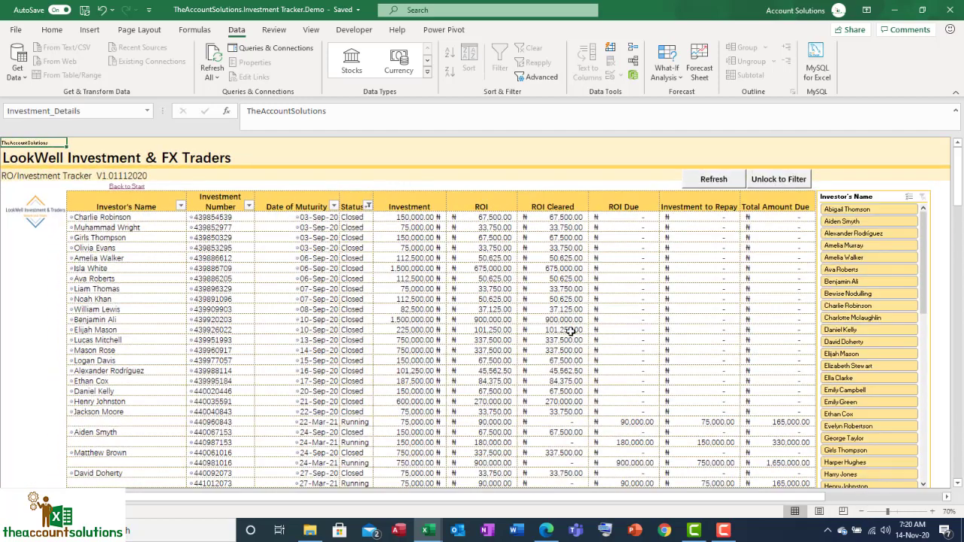
scroll(571, 331, "down", 2)
scroll(571, 331, "down", 5)
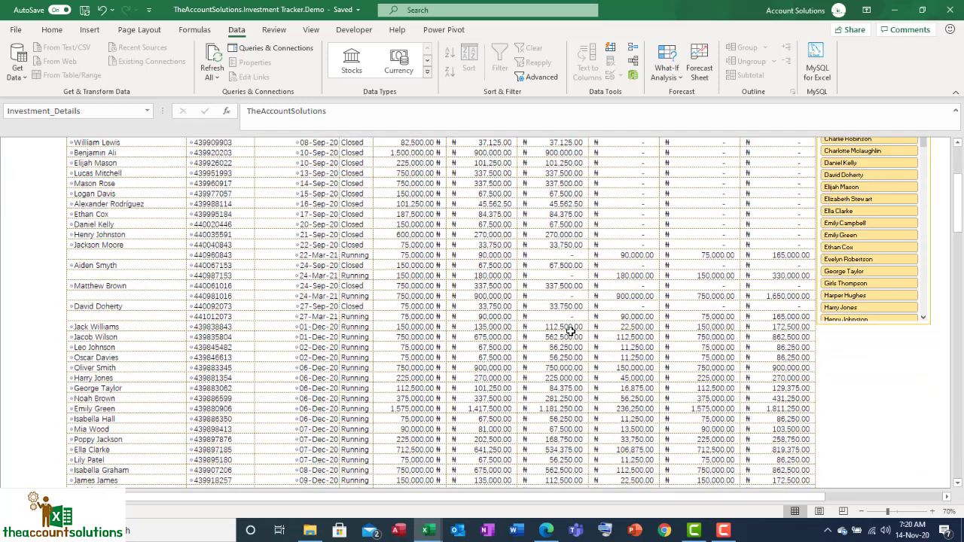
scroll(571, 332, "down", 5)
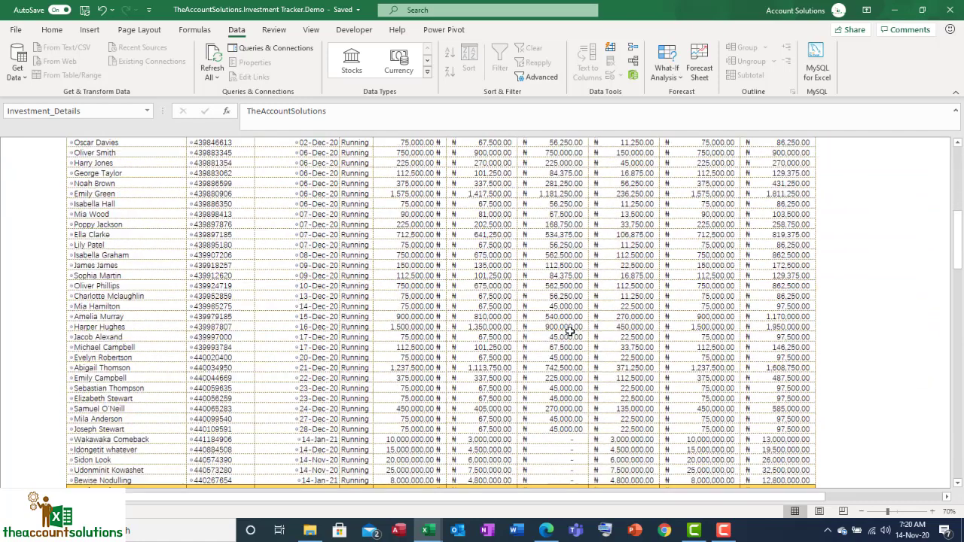
scroll(570, 331, "down", 2)
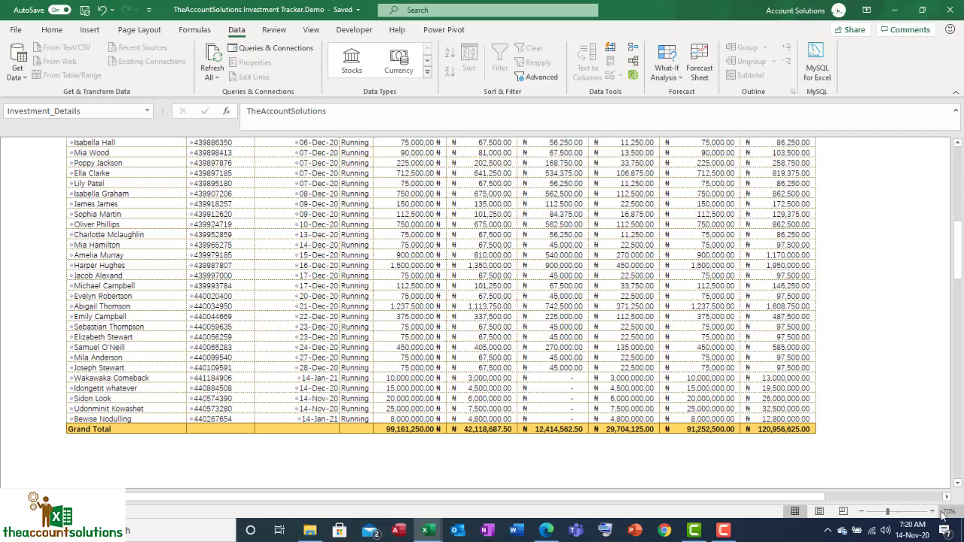
left_click(935, 512)
left_click(935, 512)
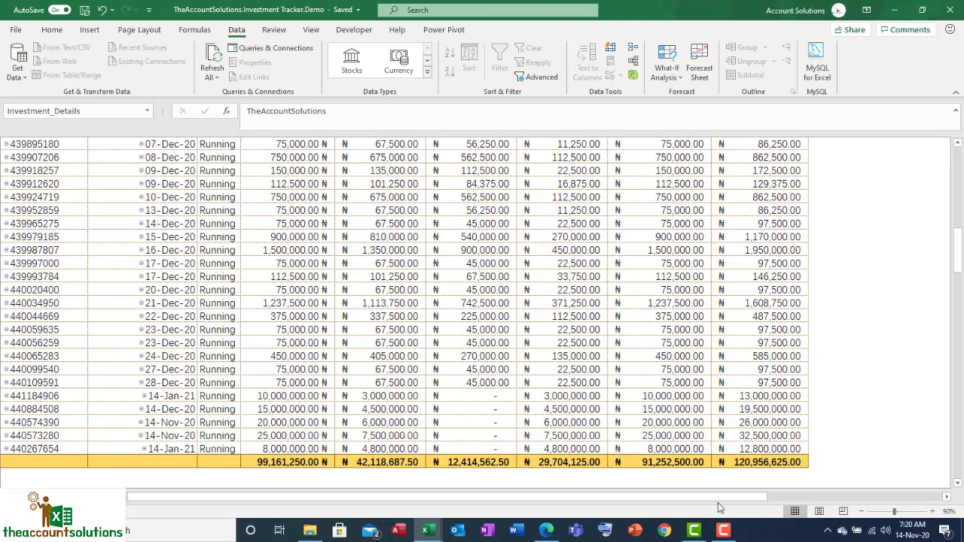
left_click_drag(688, 498, 622, 506)
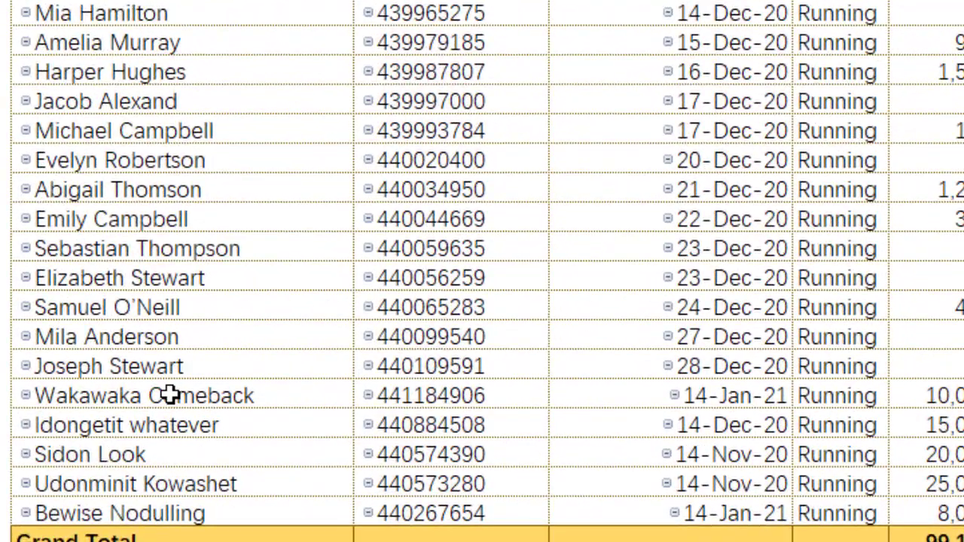
Inspect the last five investors, Wakawaka Comeback through Bewise Nodulling, and their investment numbers.
left_click(188, 395)
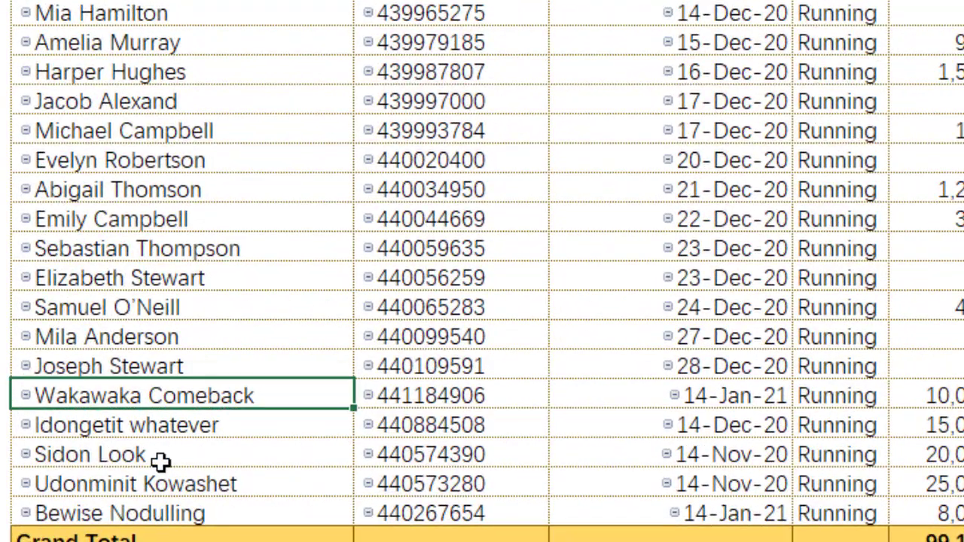
left_click(192, 426)
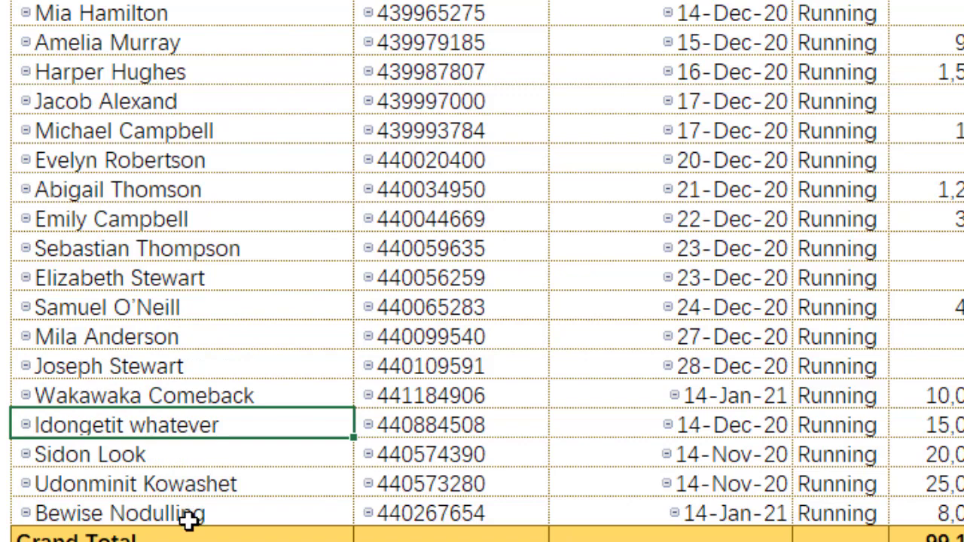
left_click(172, 461)
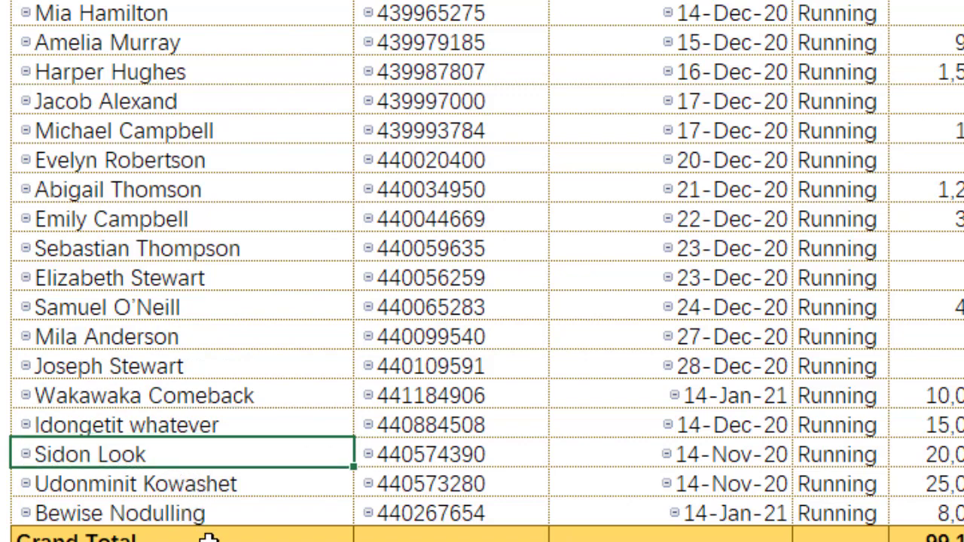
left_click(198, 486)
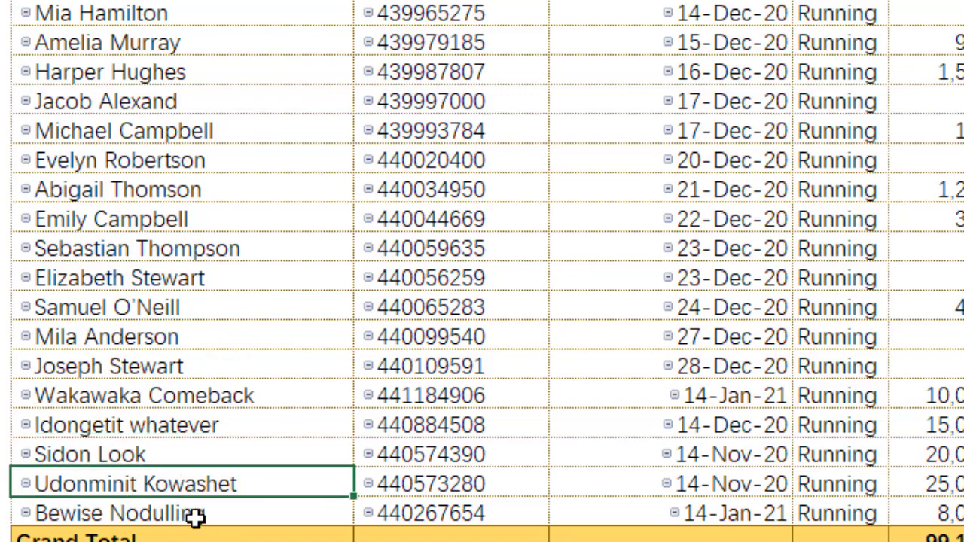
left_click(196, 516)
left_click_drag(430, 398, 444, 506)
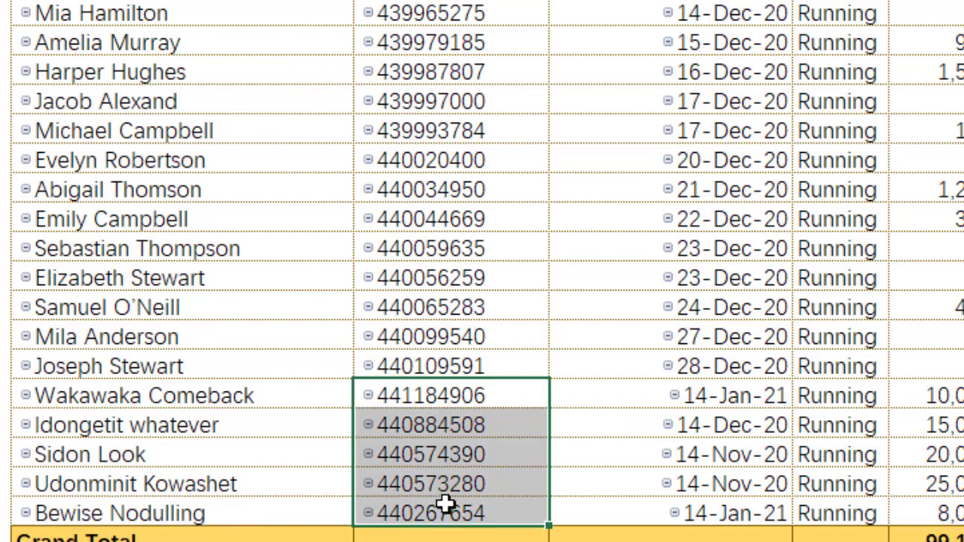
Check the five maturity dates from 14-Jan-21 and Wakawaka Comeback's Running status.
left_click(753, 399)
left_click(736, 429)
left_click(737, 453)
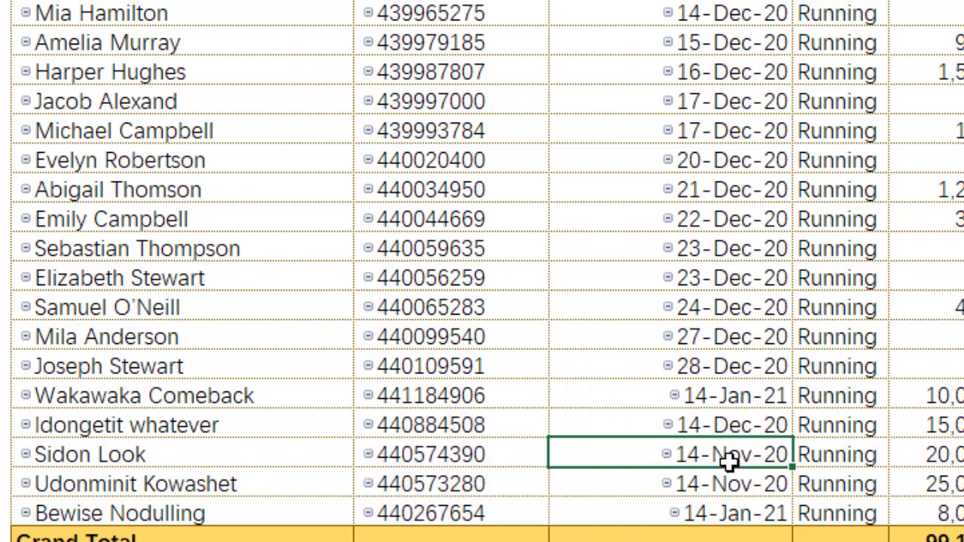
left_click(736, 482)
left_click(737, 518)
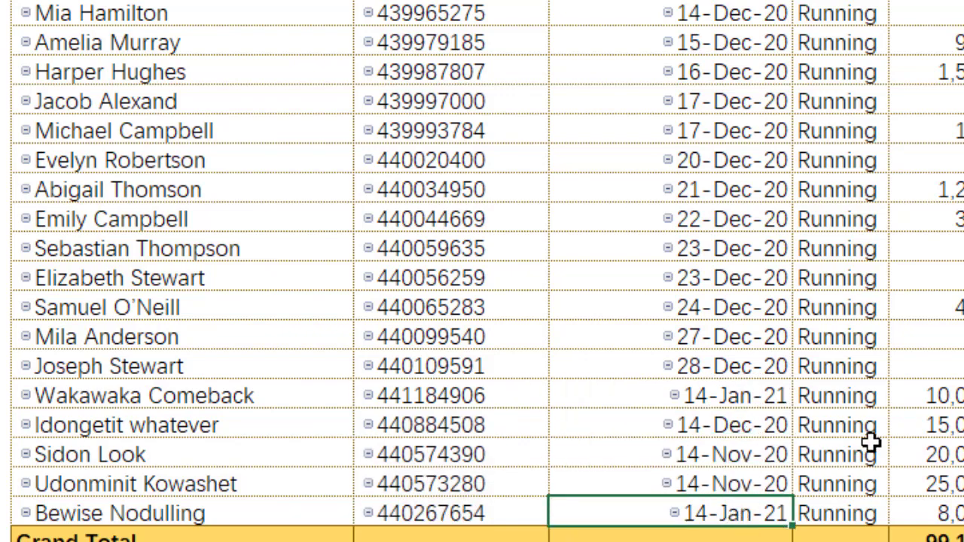
left_click(854, 398)
Review investments of 10, 15, 20 and 25 million and ROIs of 3, 4.5, 6 and 7.5 million.
left_click(954, 397)
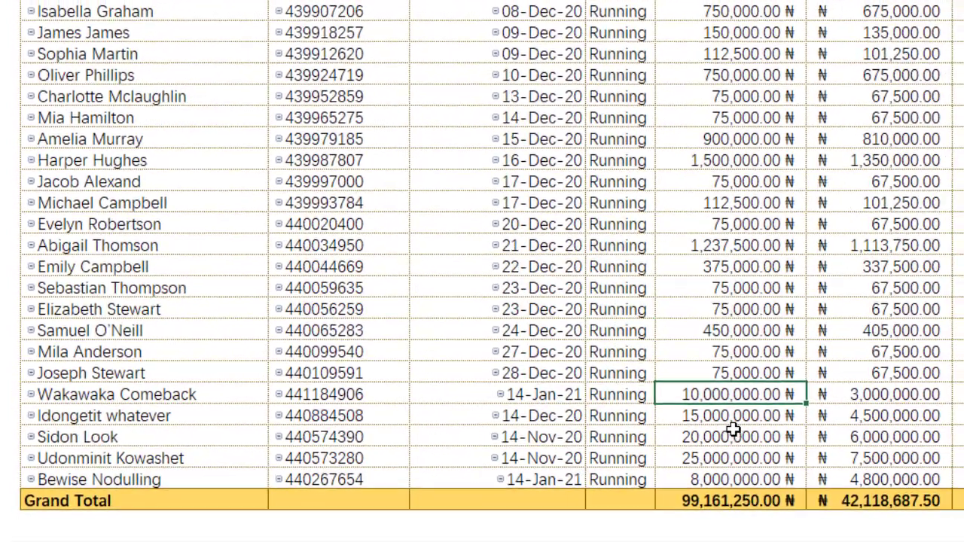
left_click(715, 418)
left_click(712, 440)
left_click(708, 459)
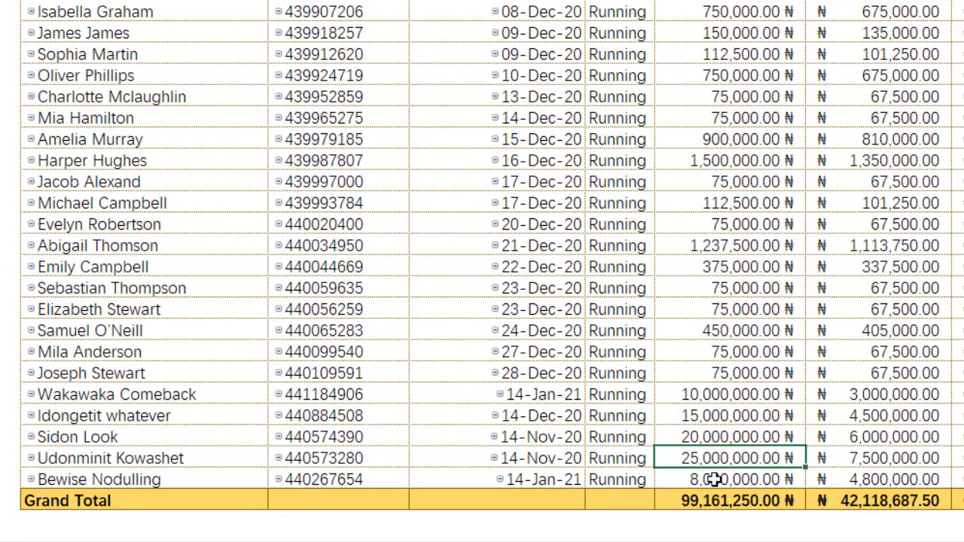
left_click(887, 392)
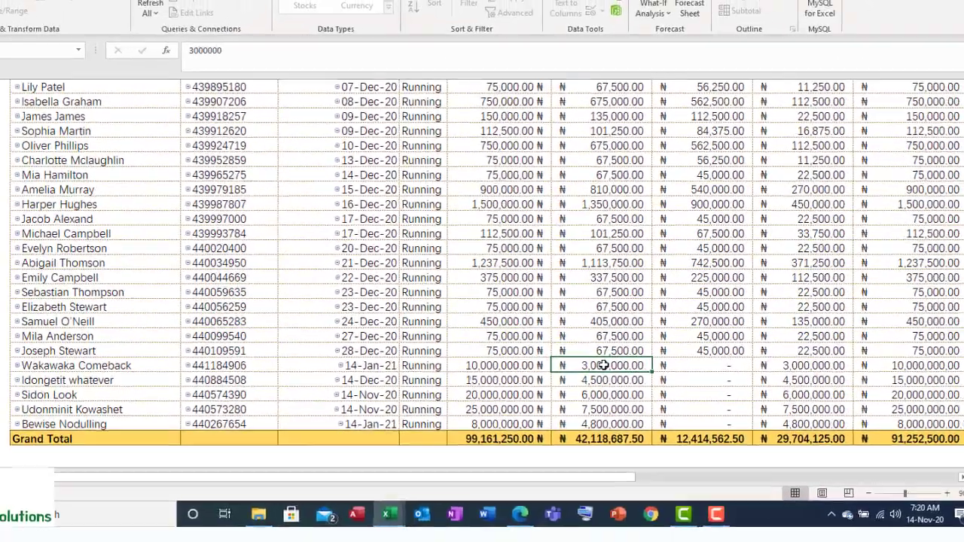
left_click(602, 380)
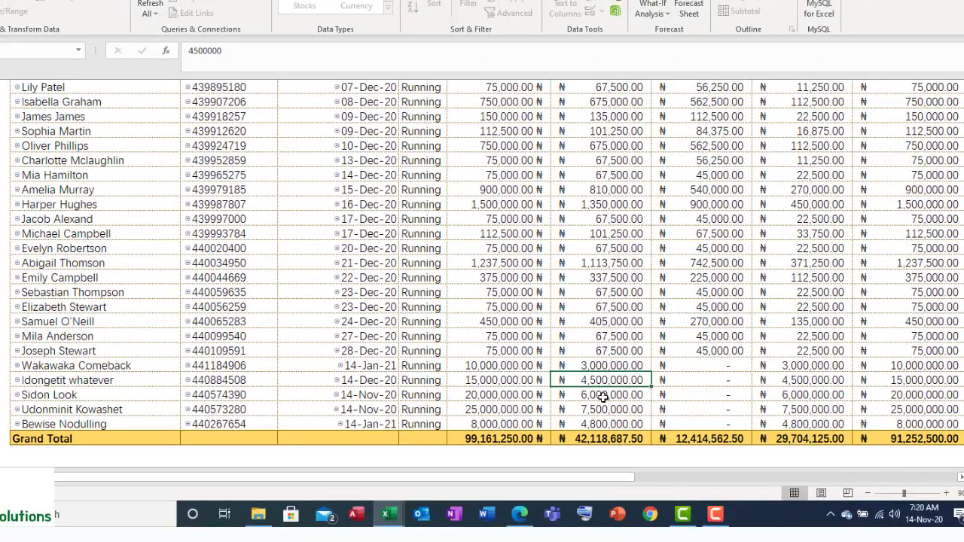
left_click(600, 395)
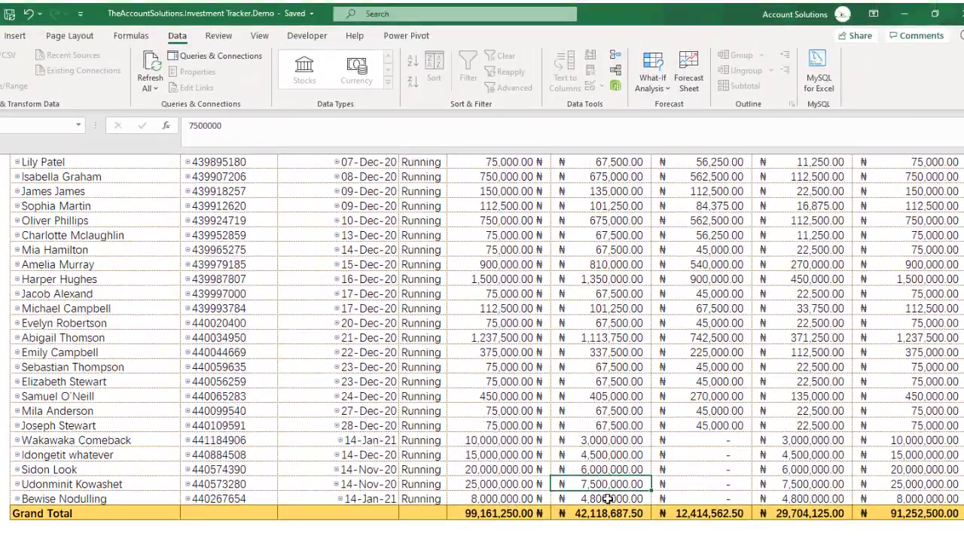
left_click(607, 478)
left_click_drag(451, 534, 496, 534)
left_click_drag(647, 534, 659, 533)
left_click(461, 436)
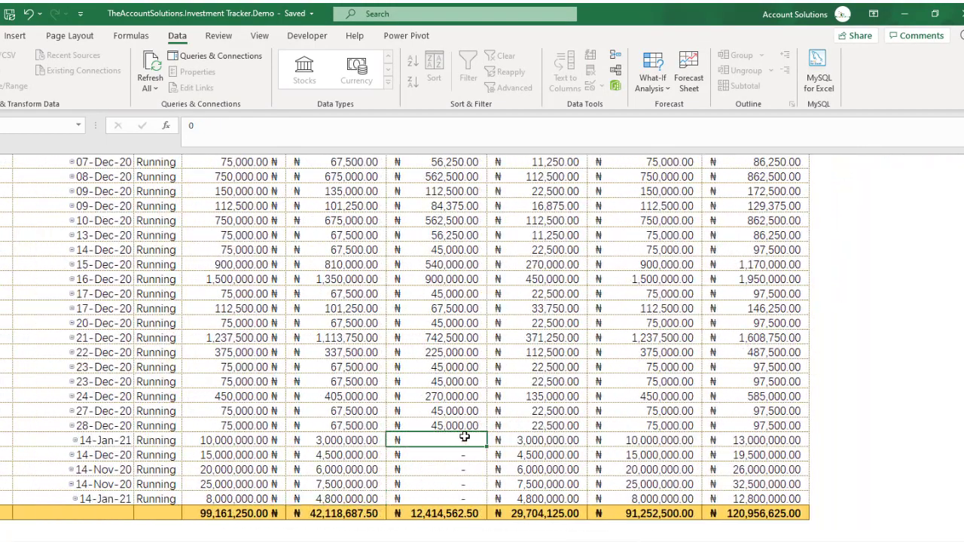
left_click(445, 456)
left_click(443, 470)
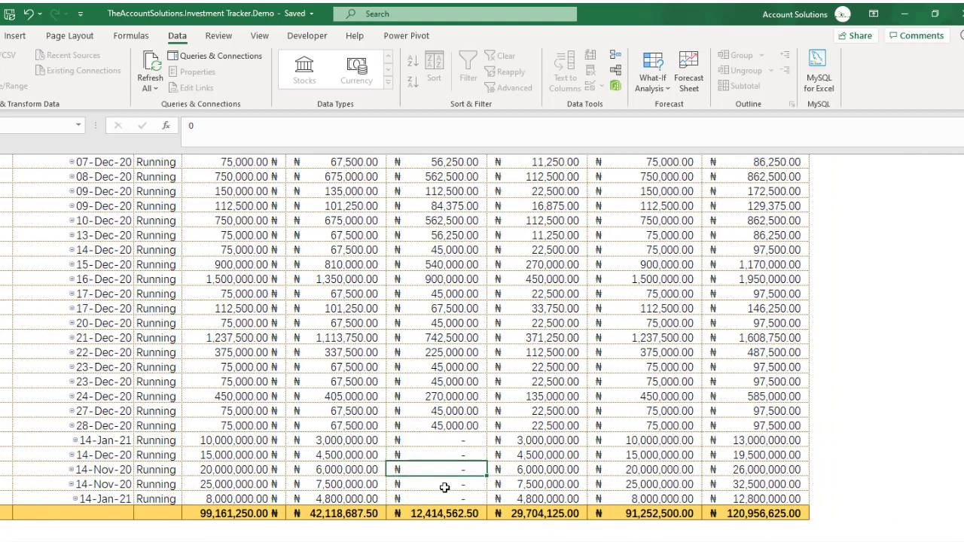
left_click(444, 485)
left_click(446, 499)
left_click(433, 452)
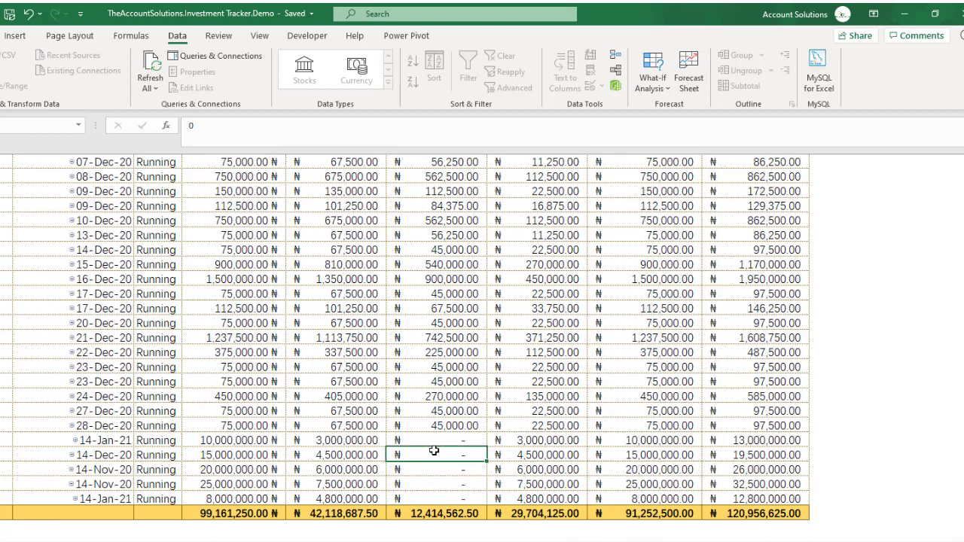
left_click(546, 441)
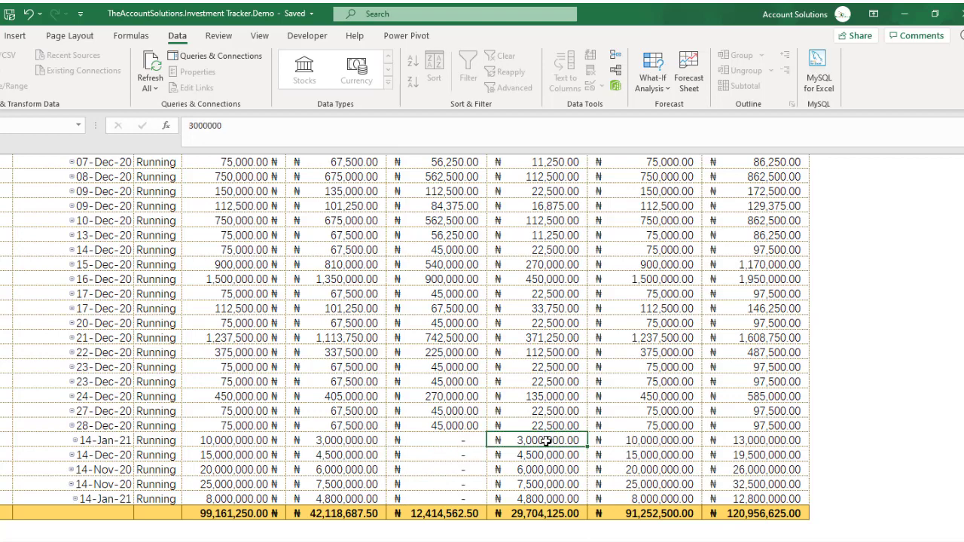
left_click(642, 441)
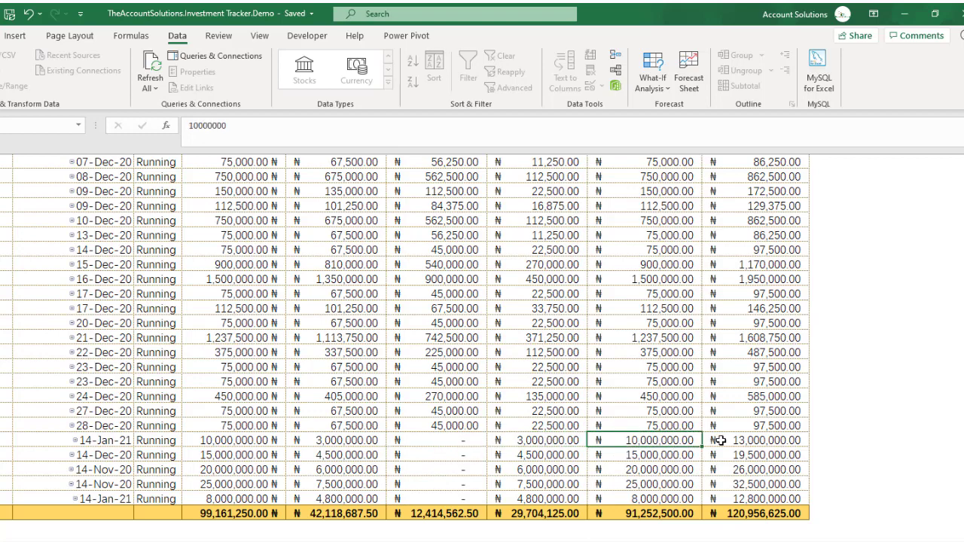
left_click(762, 445)
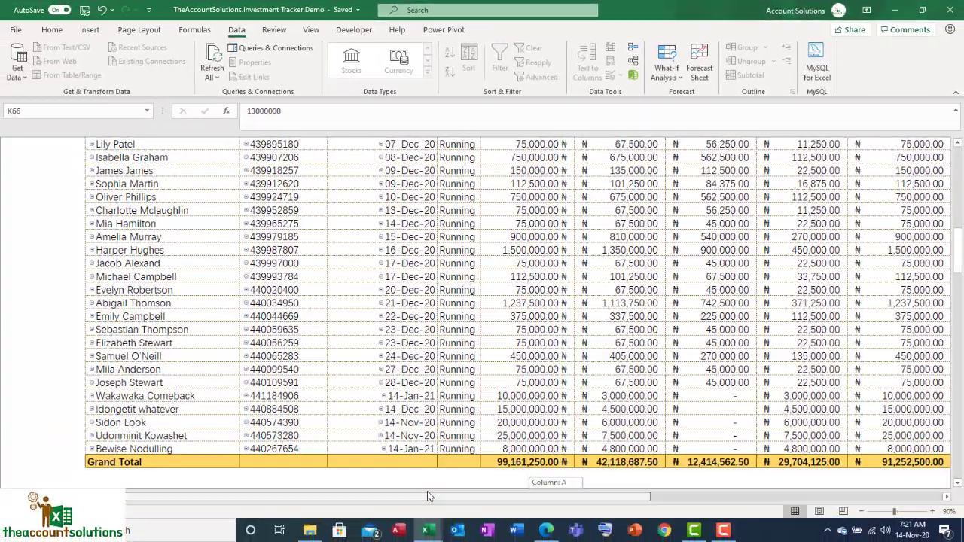
left_click_drag(435, 496, 468, 486)
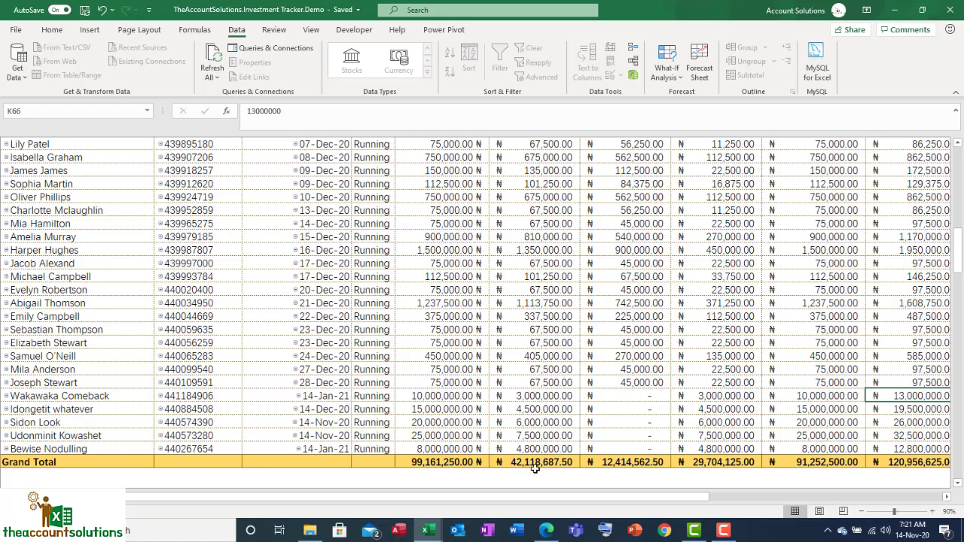
left_click_drag(537, 496, 504, 501)
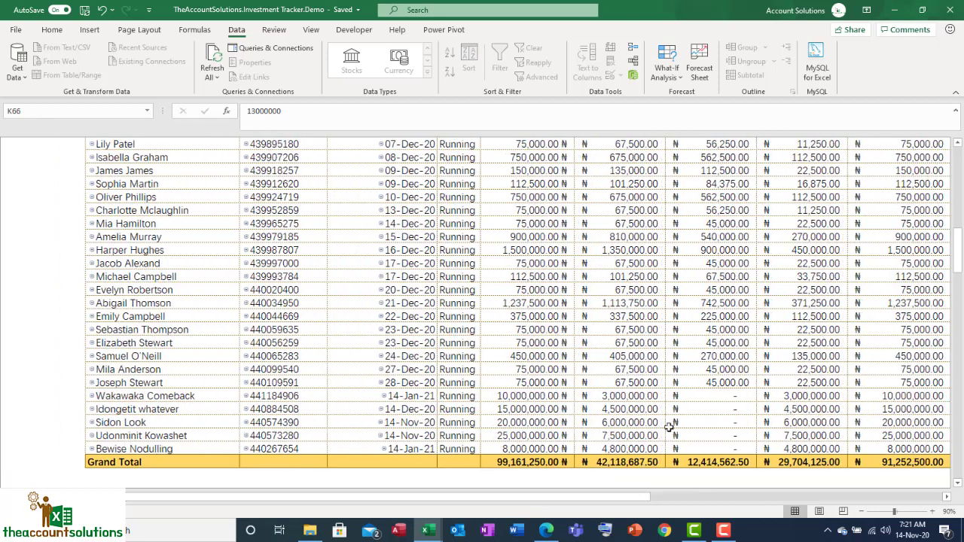
left_click(694, 396)
scroll(694, 396, "up", 15)
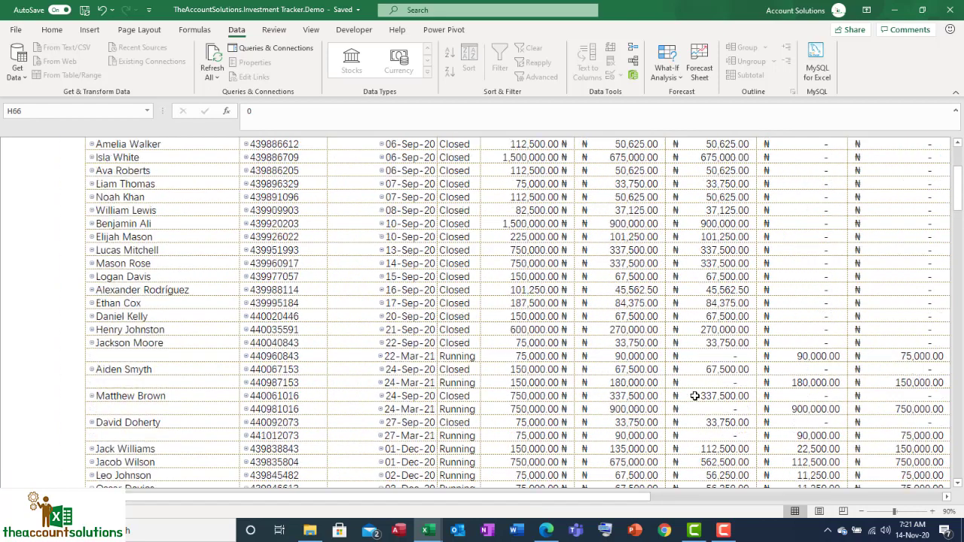
scroll(728, 335, "down", 7)
scroll(728, 335, "down", 10)
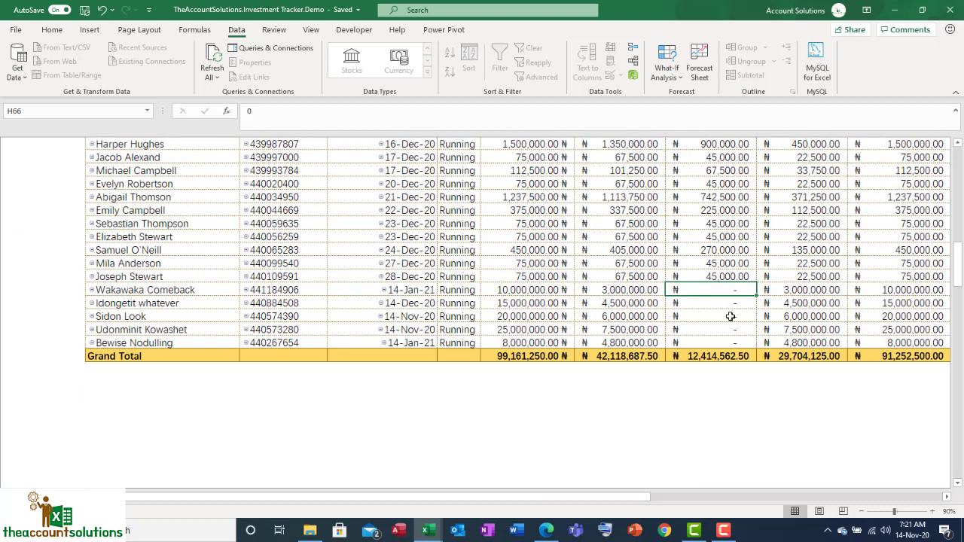
scroll(719, 335, "up", 4)
scroll(725, 335, "down", 10)
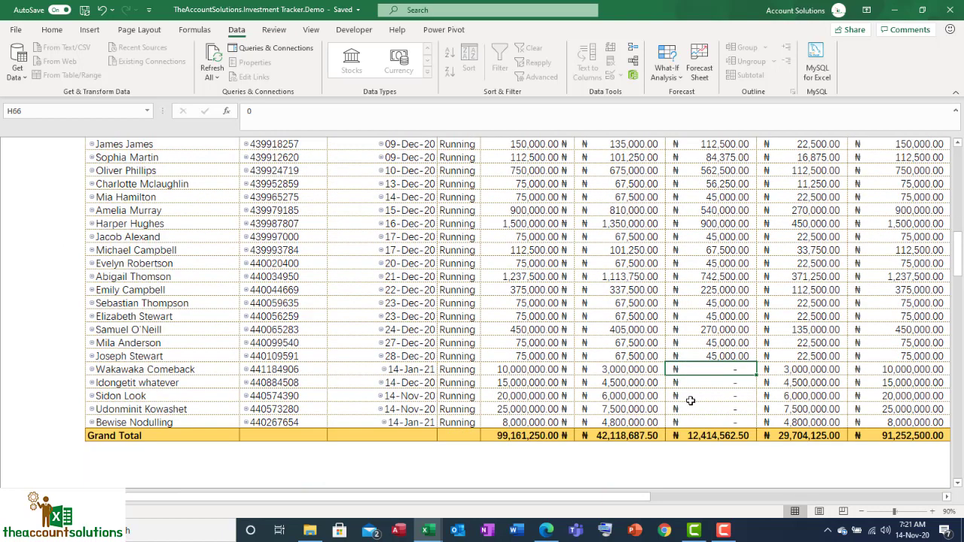
left_click(710, 386)
left_click(712, 408)
left_click(713, 421)
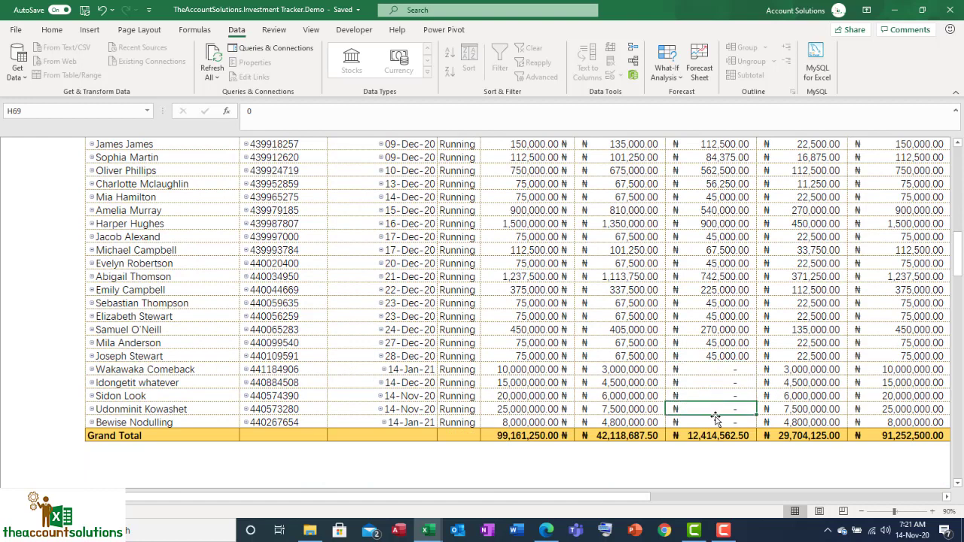
left_click(715, 395)
left_click(719, 380)
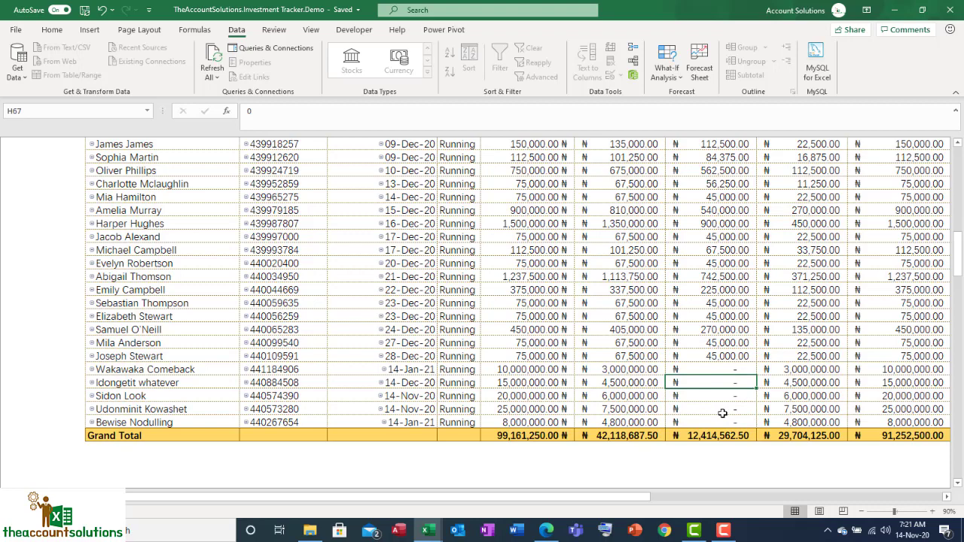
left_click(719, 396)
left_click(723, 383)
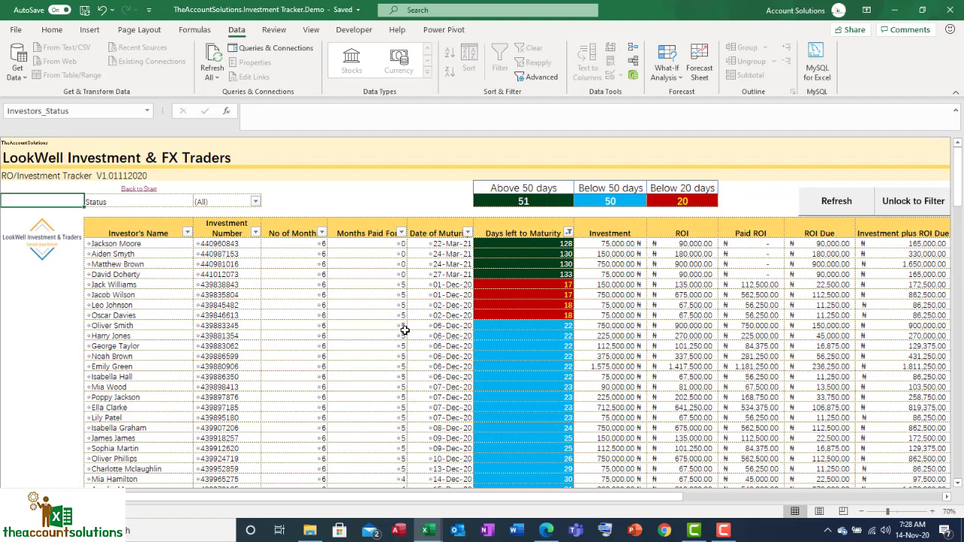
Scroll to the bottom of the status tracker and zoom it to 100%.
scroll(404, 330, "down", 8)
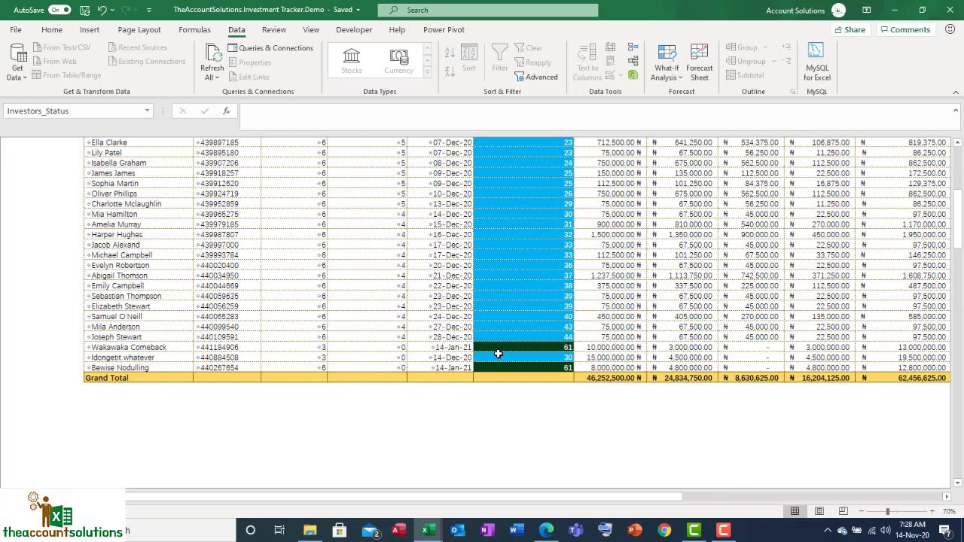
left_click(932, 511)
left_click(932, 511)
left_click(932, 511)
left_click_drag(628, 498, 506, 500)
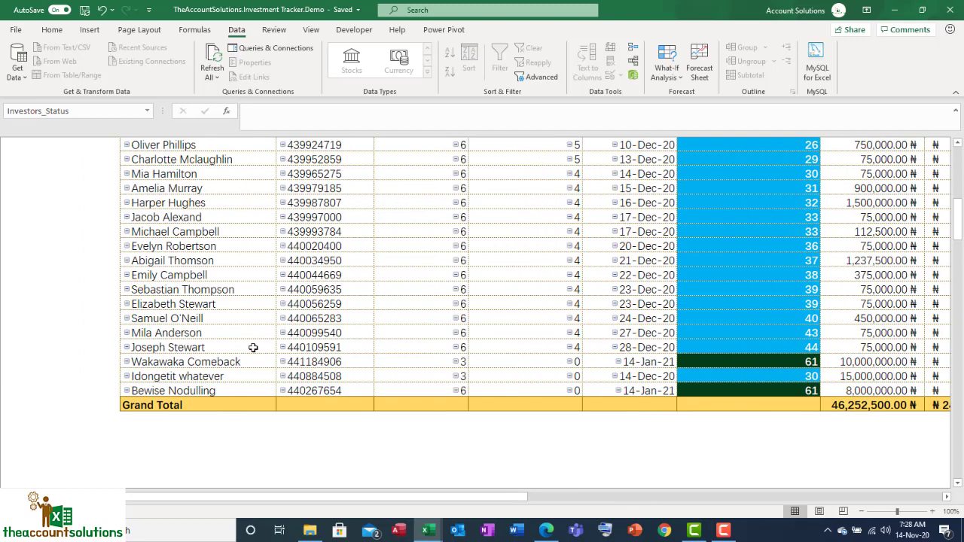
Review the Wakawaka Comeback, Idongetit whatever and Bewise Nodulling entries, including Wakawaka's 3 months.
left_click(184, 361)
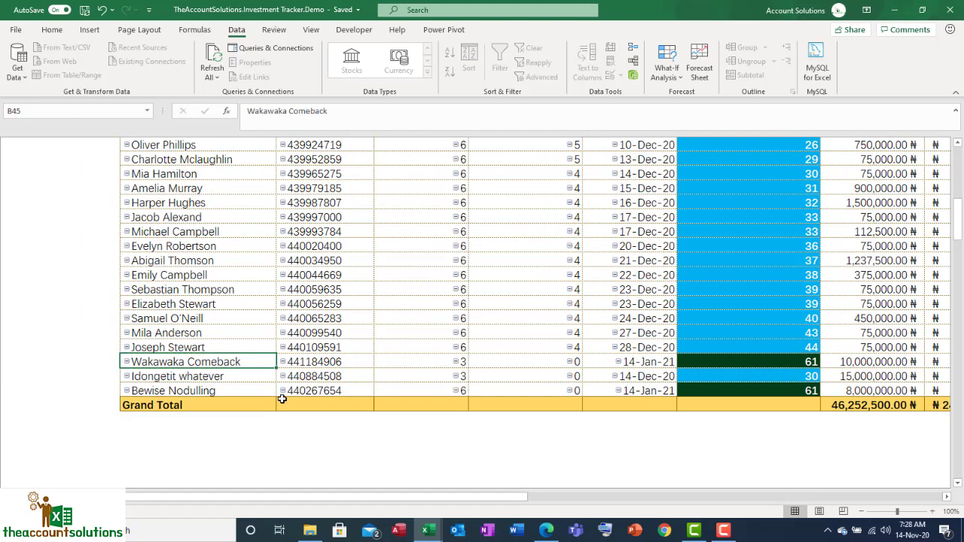
left_click(233, 377)
left_click(233, 391)
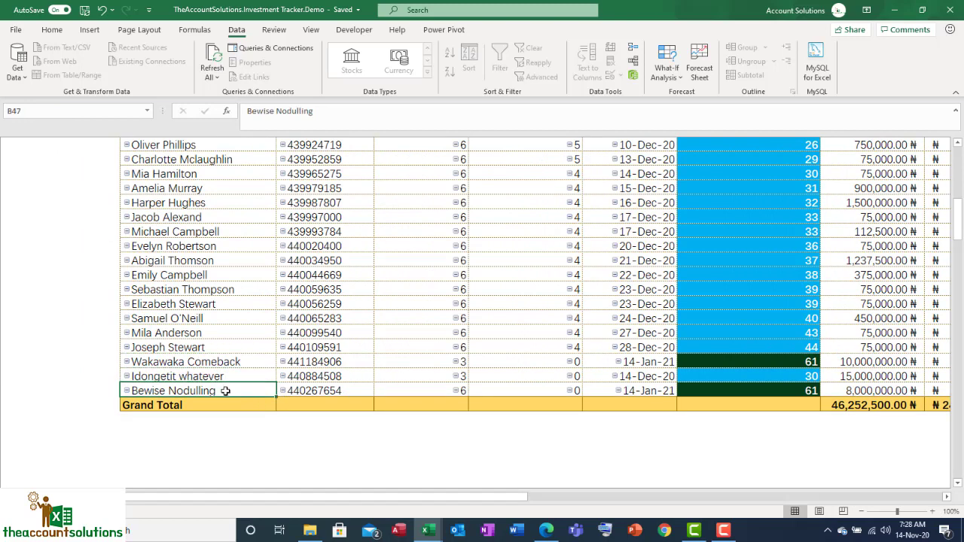
left_click(248, 366)
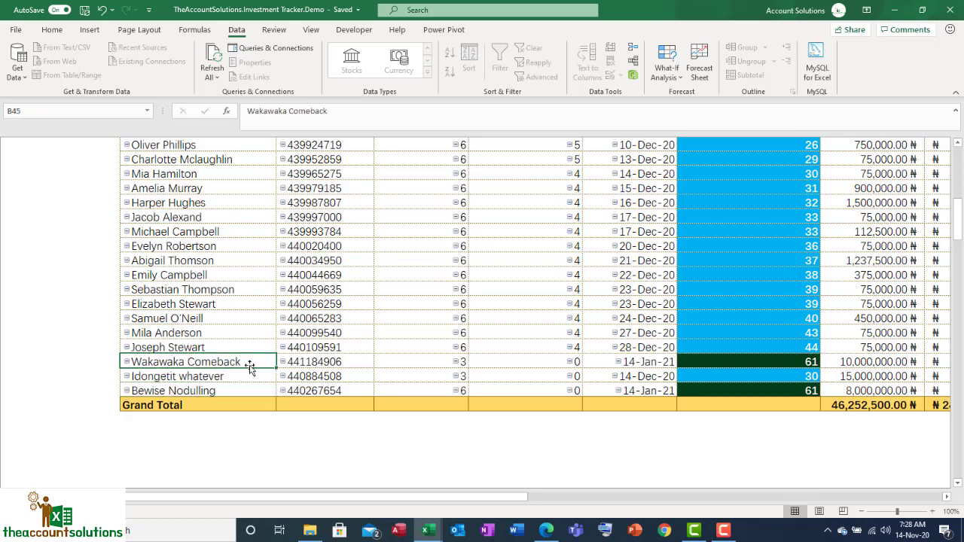
left_click(418, 362)
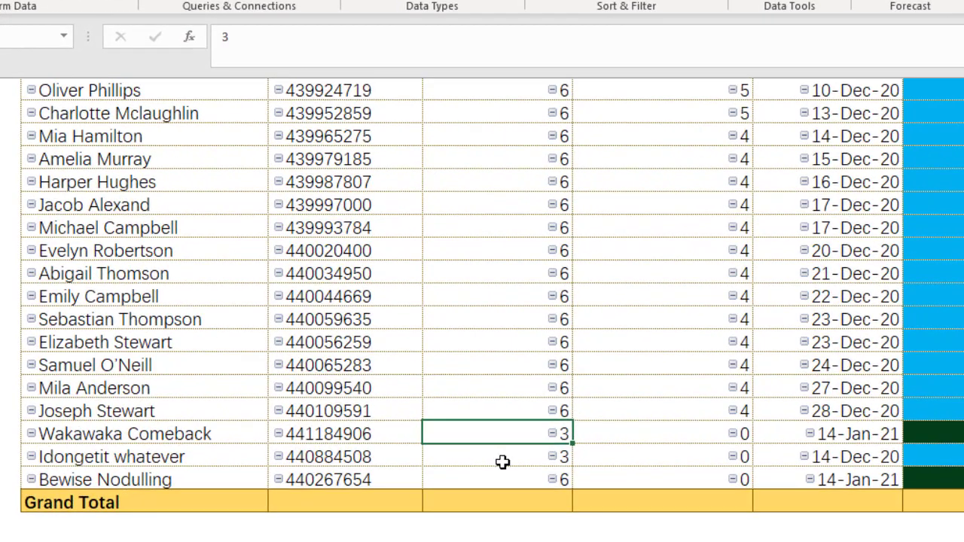
left_click(499, 454)
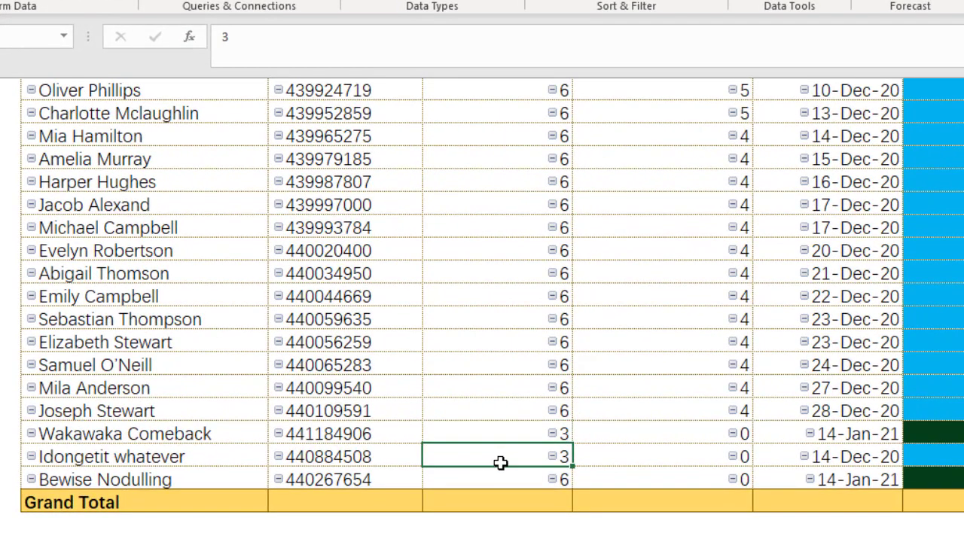
left_click(505, 484)
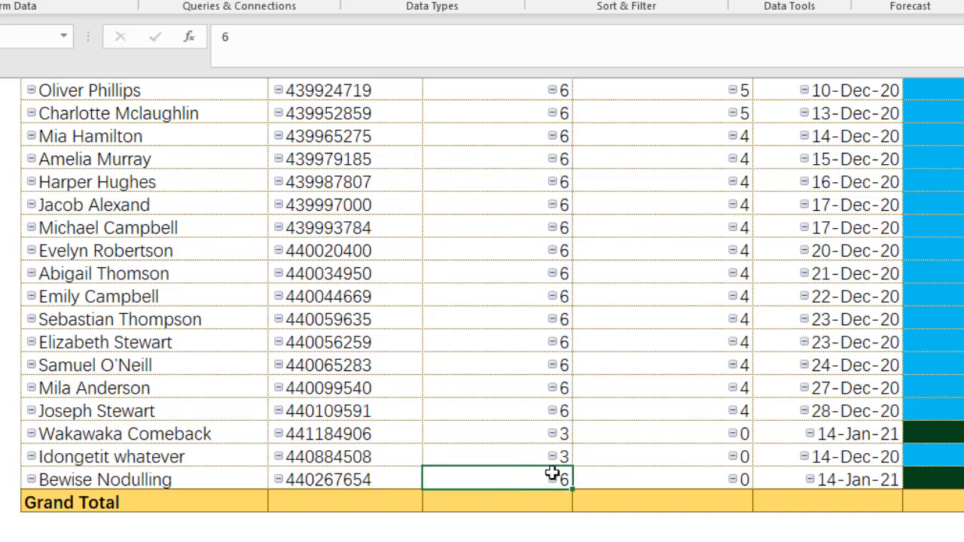
left_click(676, 434)
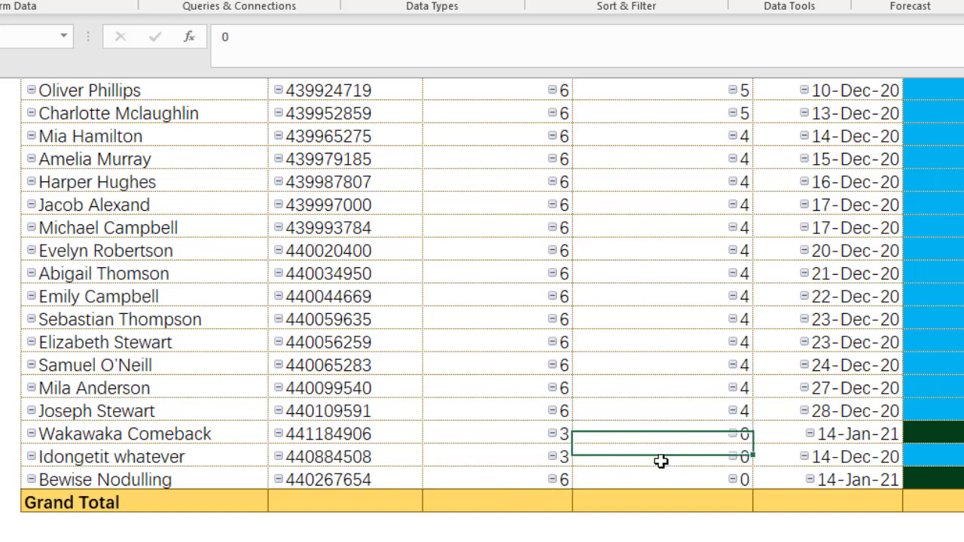
left_click(661, 461)
left_click(662, 480)
left_click(657, 439)
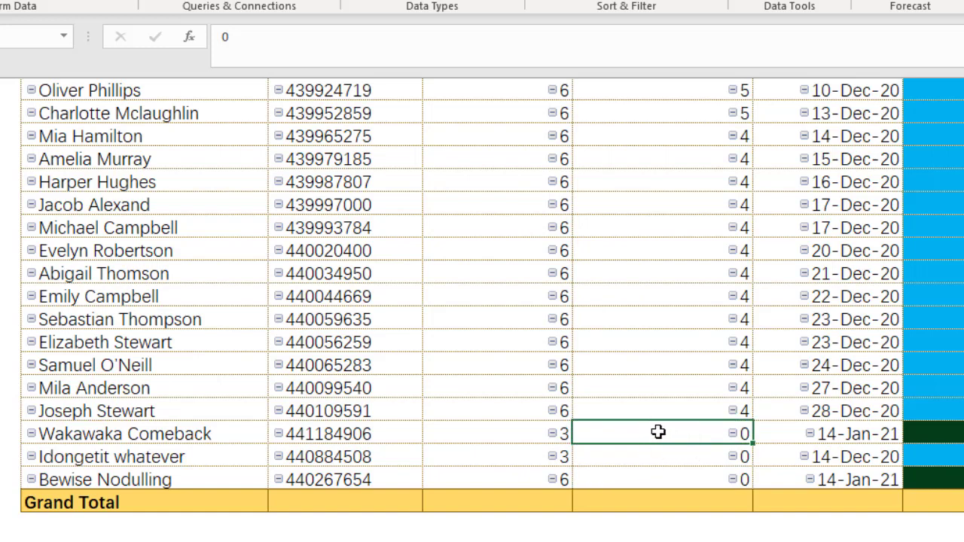
left_click(181, 391)
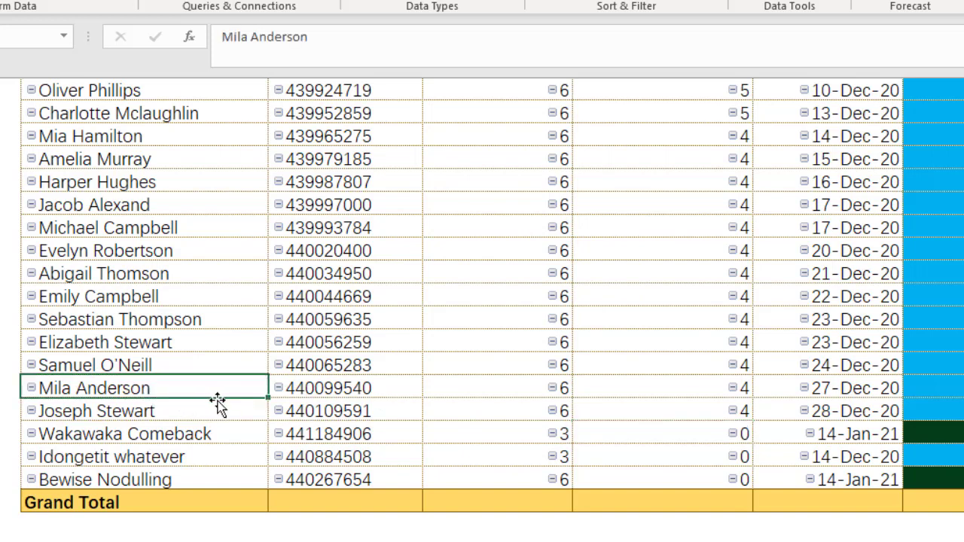
left_click(492, 391)
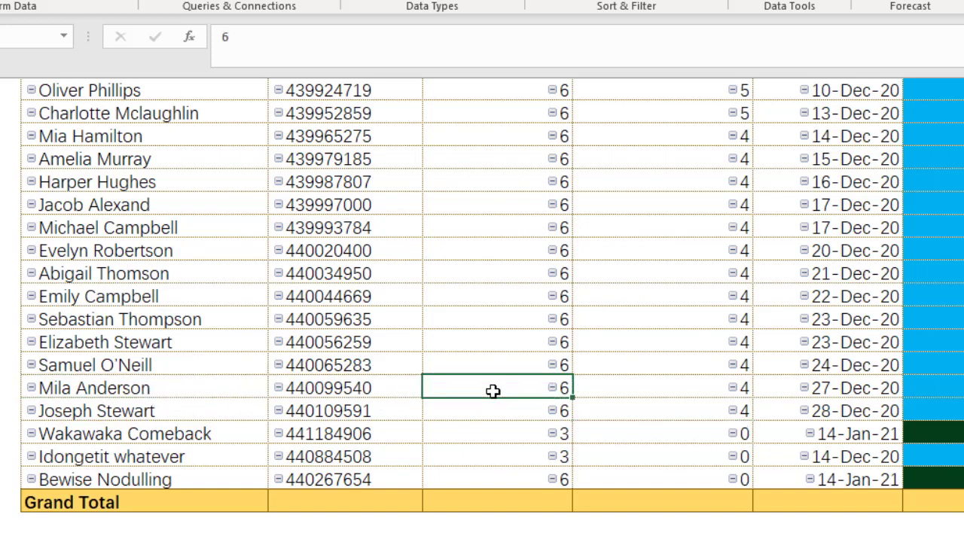
left_click(671, 387)
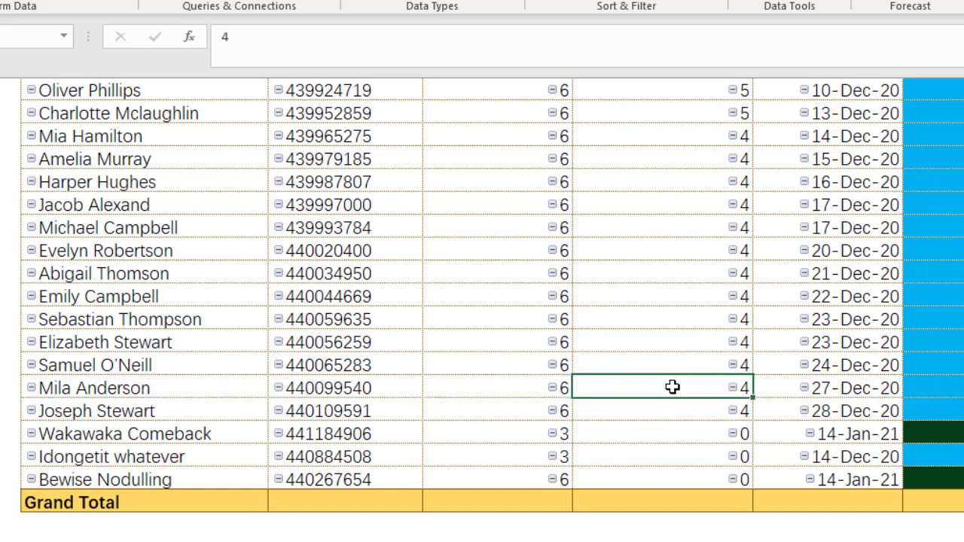
left_click(822, 392)
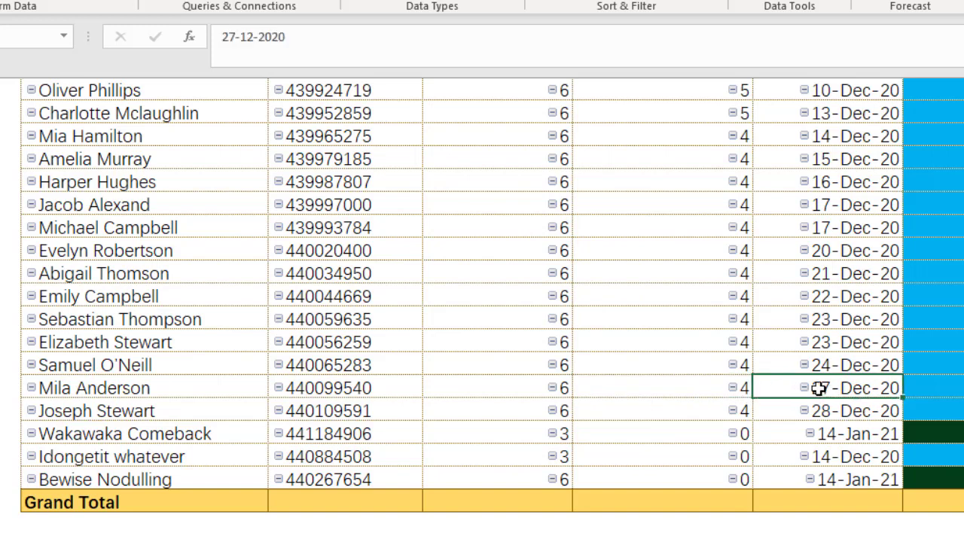
left_click(172, 409)
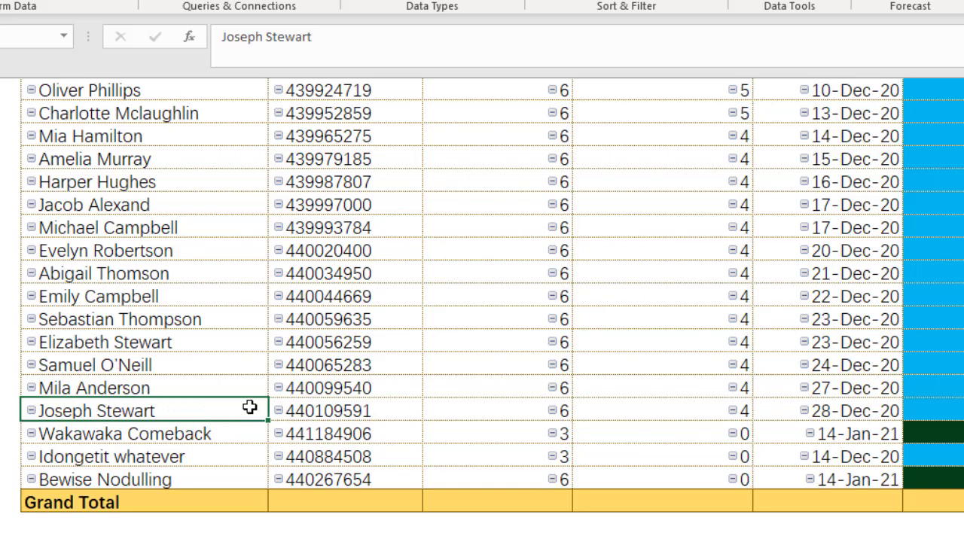
left_click(484, 408)
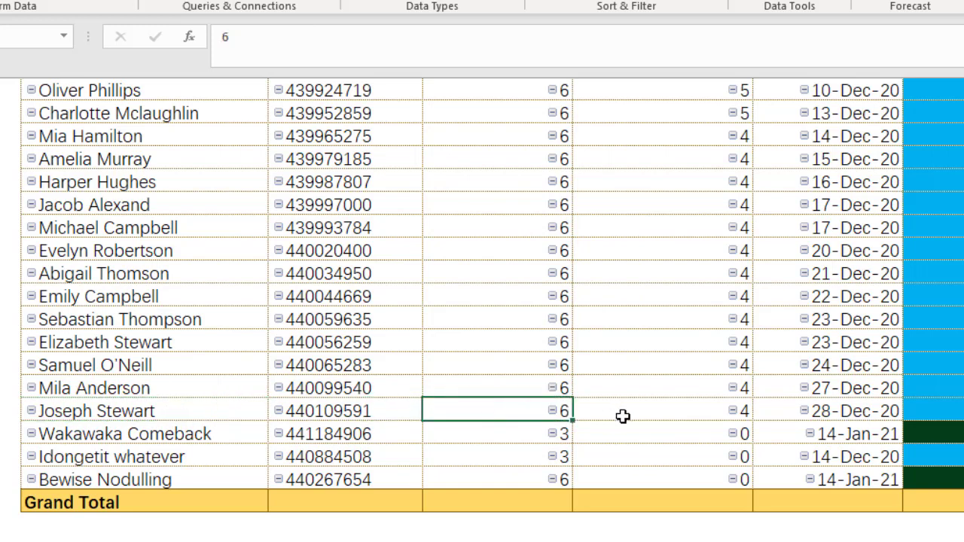
left_click(646, 419)
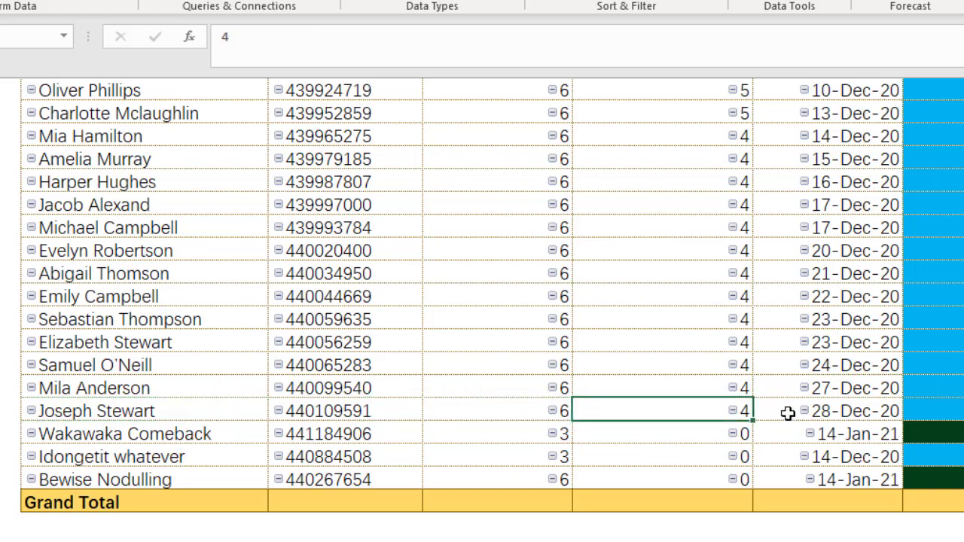
left_click(786, 412)
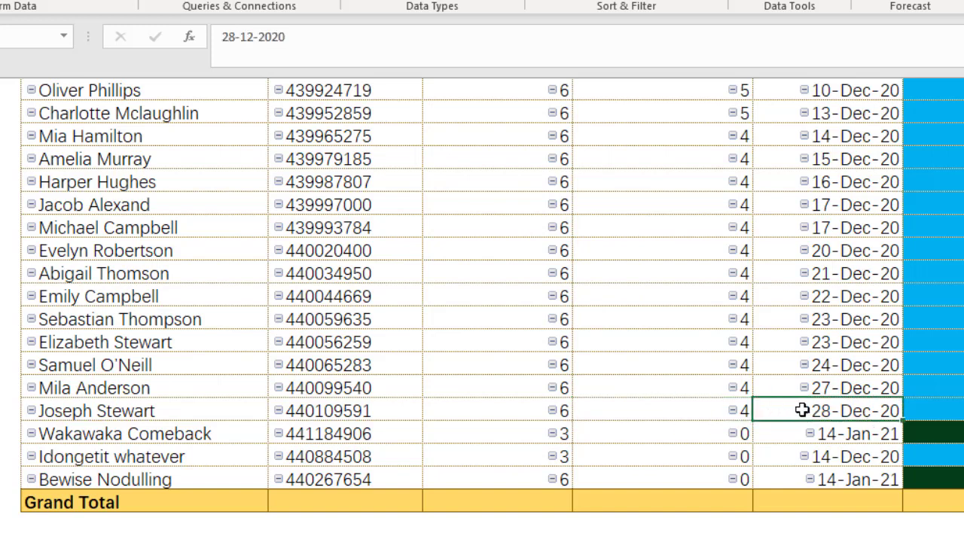
left_click(509, 411)
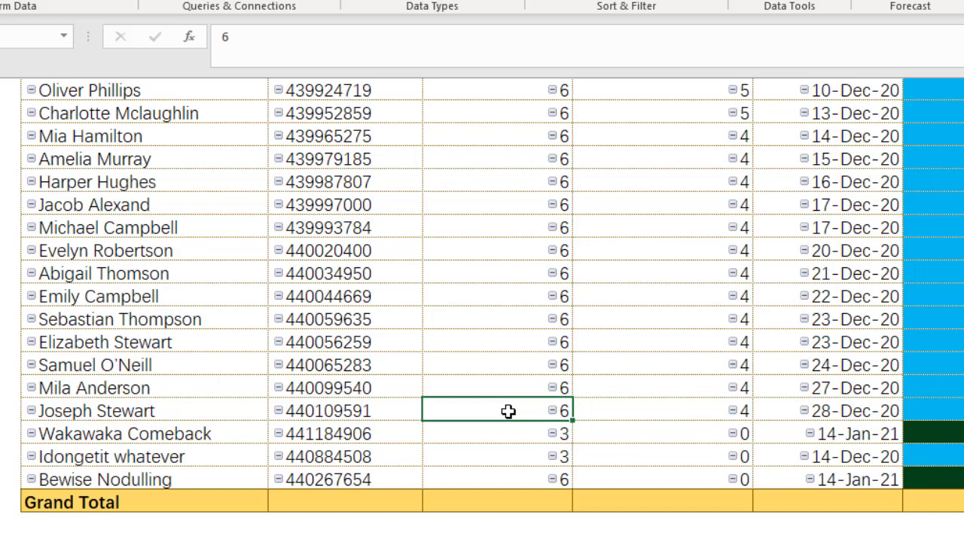
left_click(694, 410)
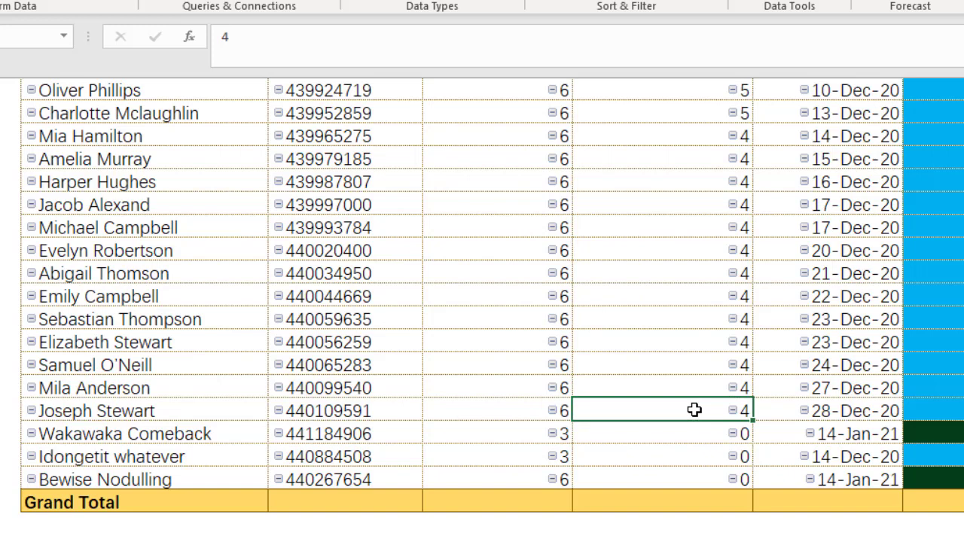
left_click(142, 435)
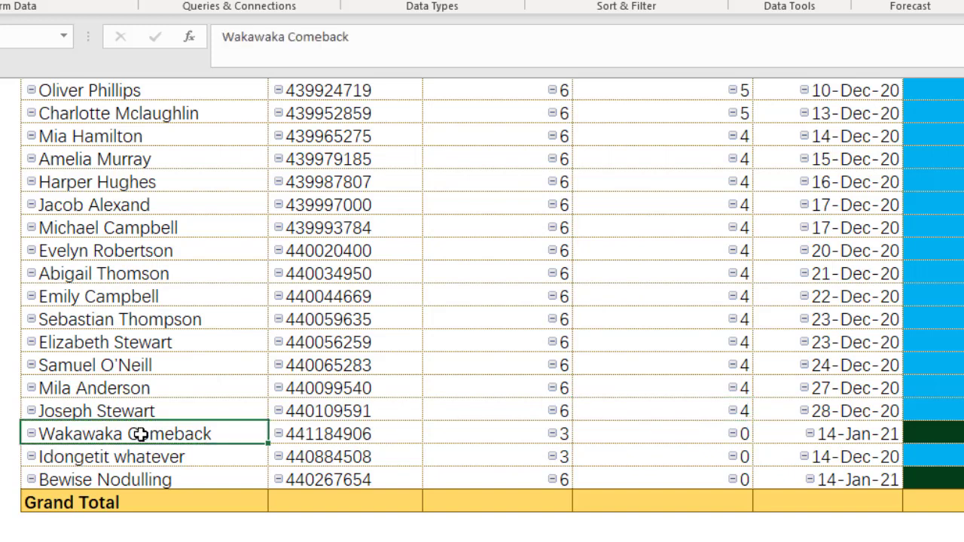
left_click(180, 457)
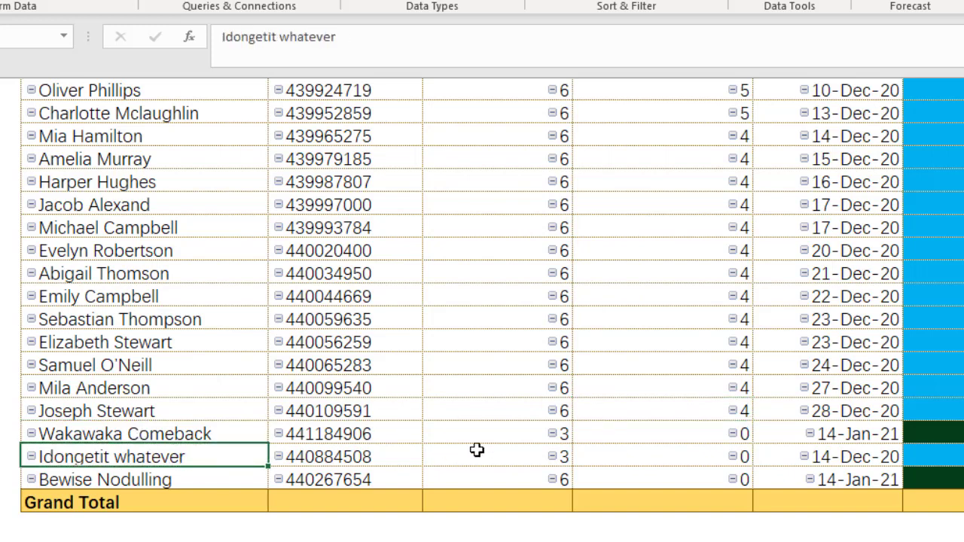
left_click(648, 439)
left_click(646, 459)
left_click(646, 477)
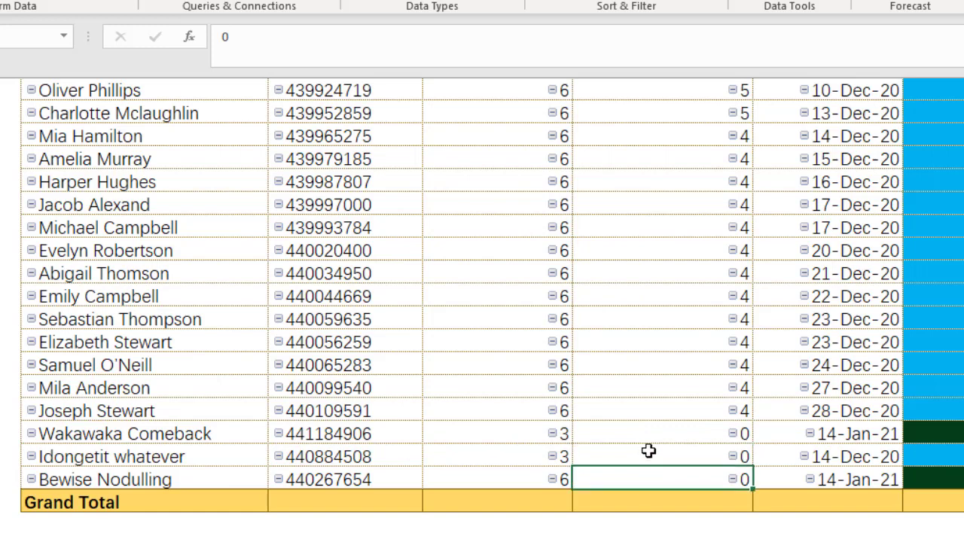
left_click(649, 442)
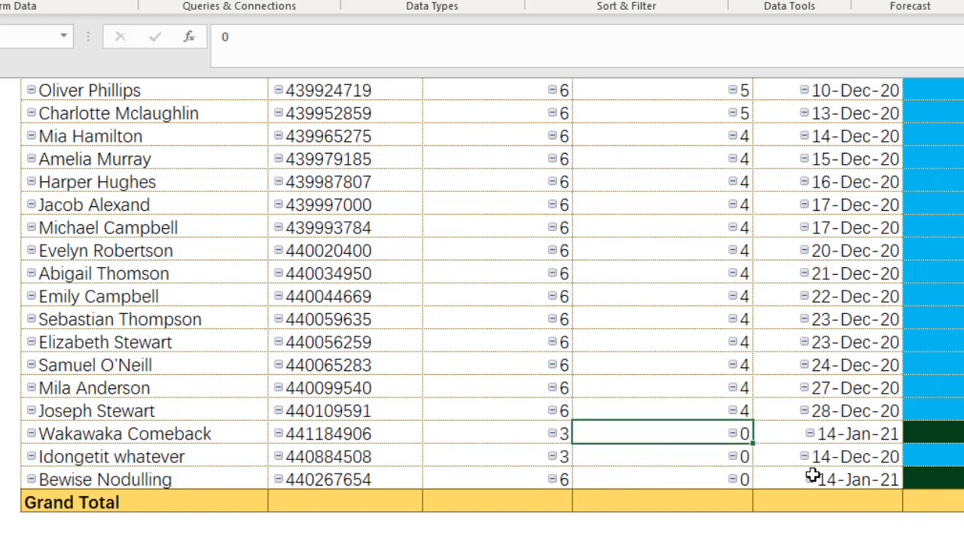
left_click(817, 432)
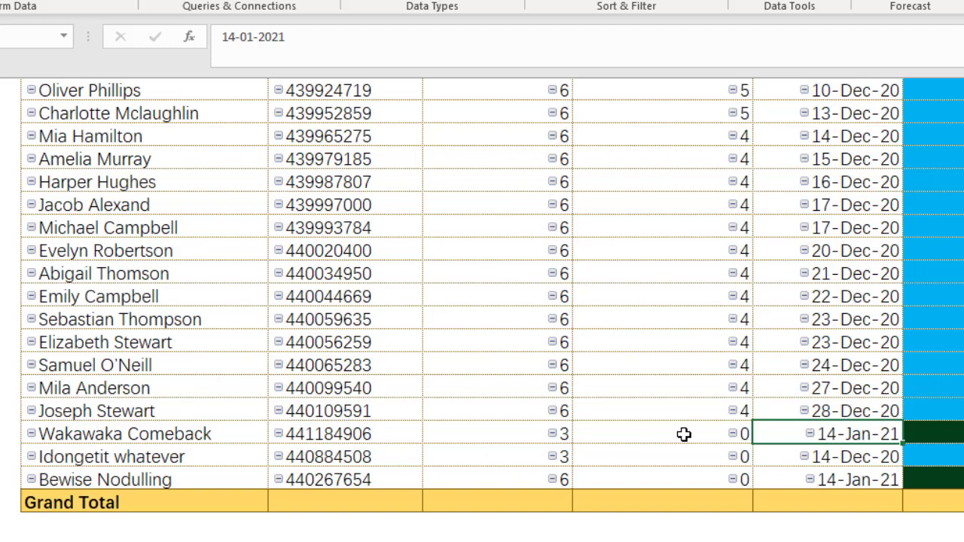
left_click(785, 458)
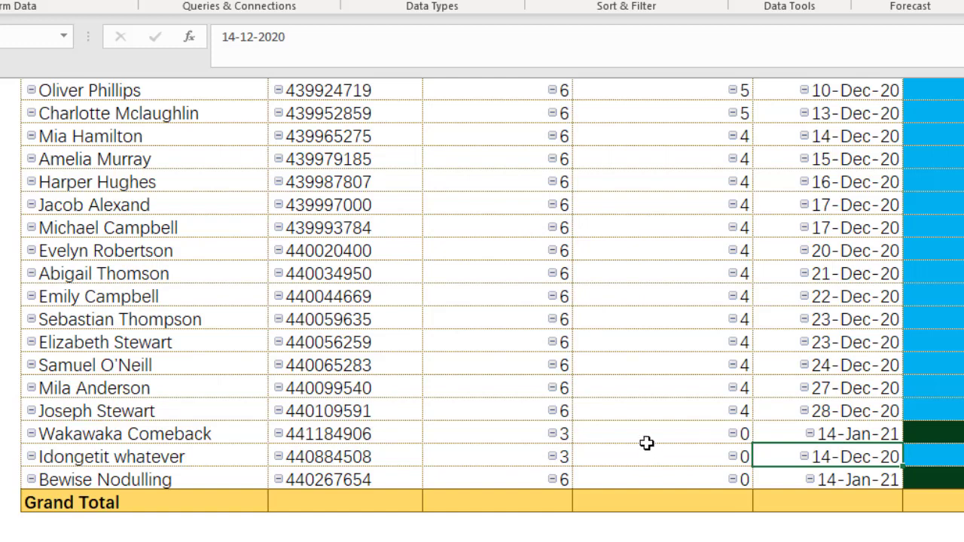
left_click(655, 463)
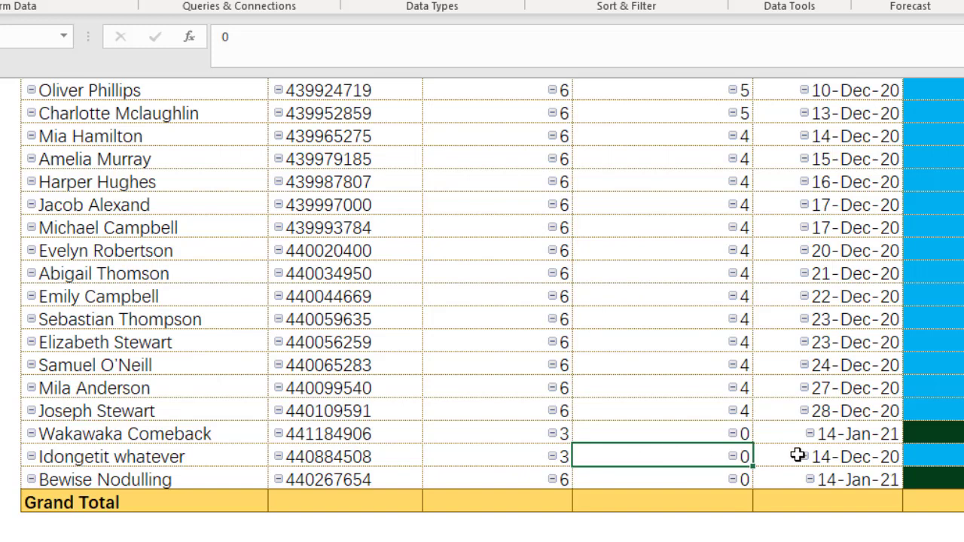
left_click(538, 481)
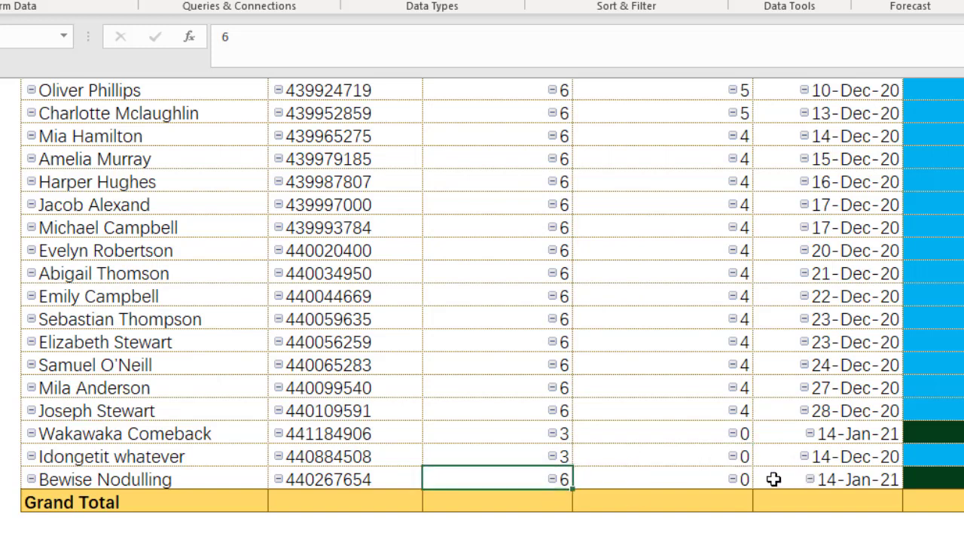
left_click(786, 481)
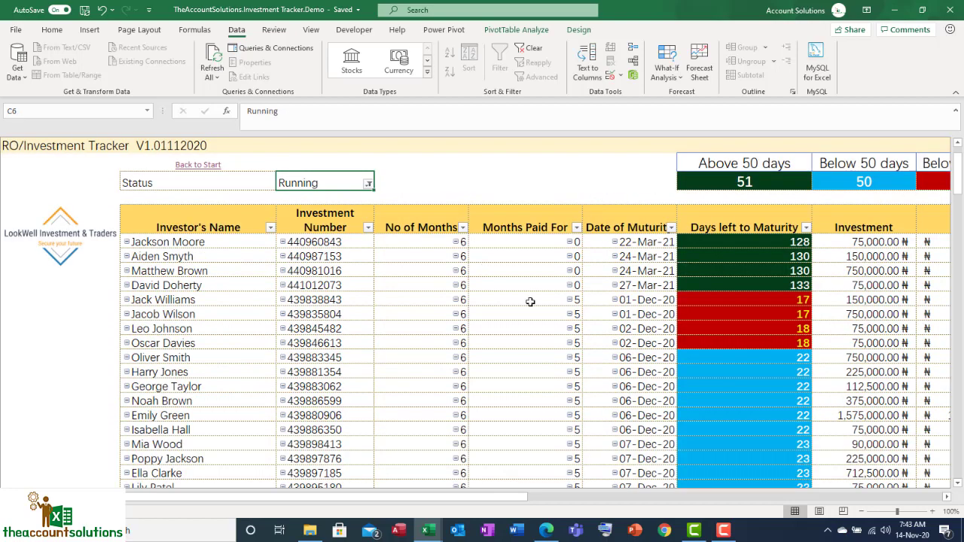
scroll(534, 316, "down", 12)
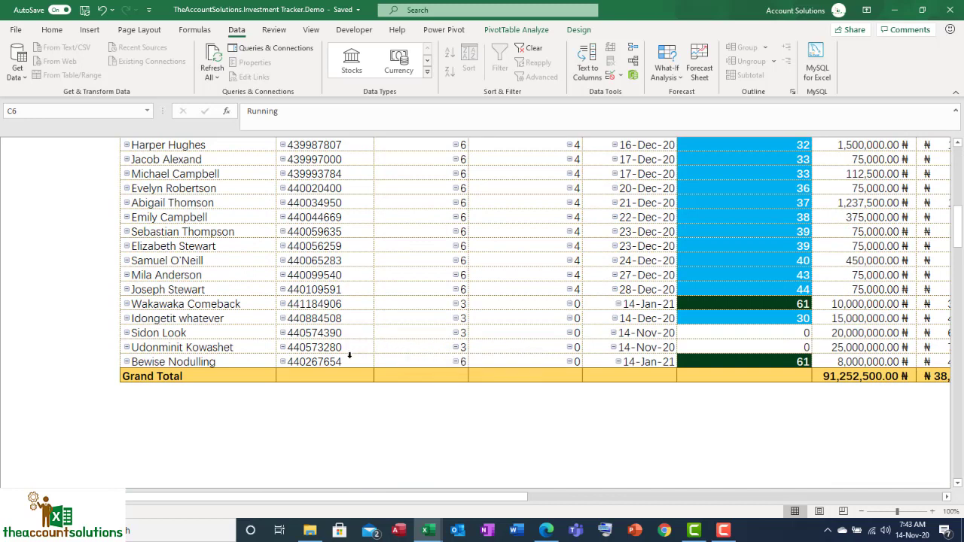
left_click(724, 350)
left_click(717, 332)
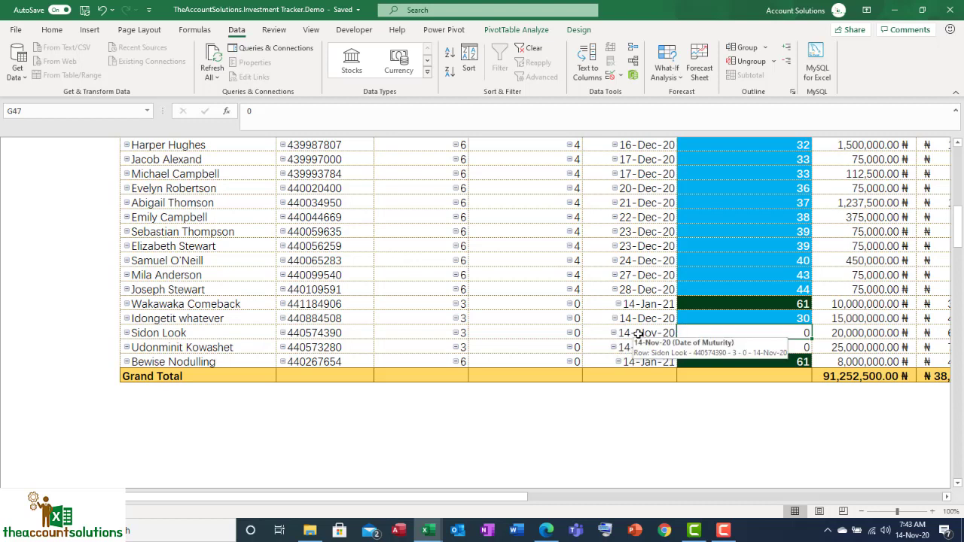
left_click(551, 333)
left_click(548, 347)
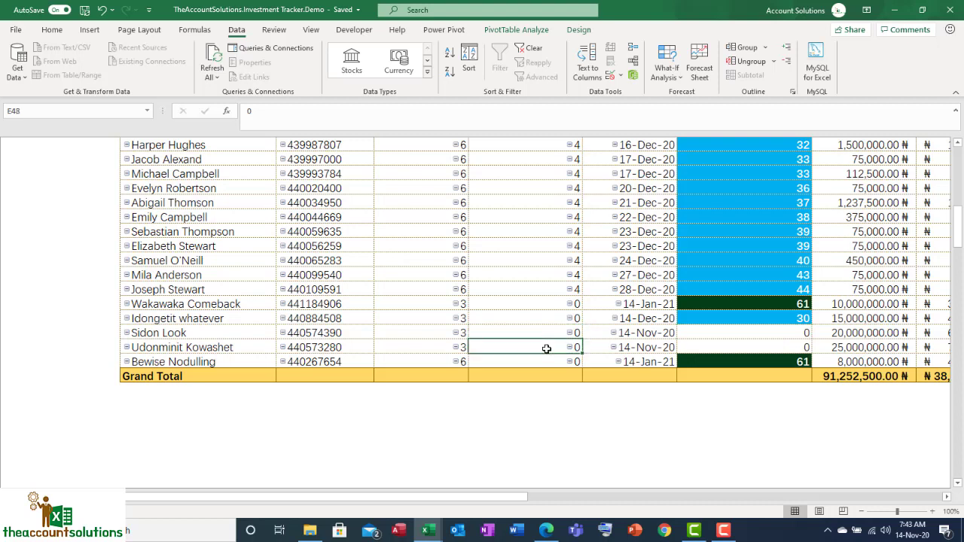
left_click(427, 332)
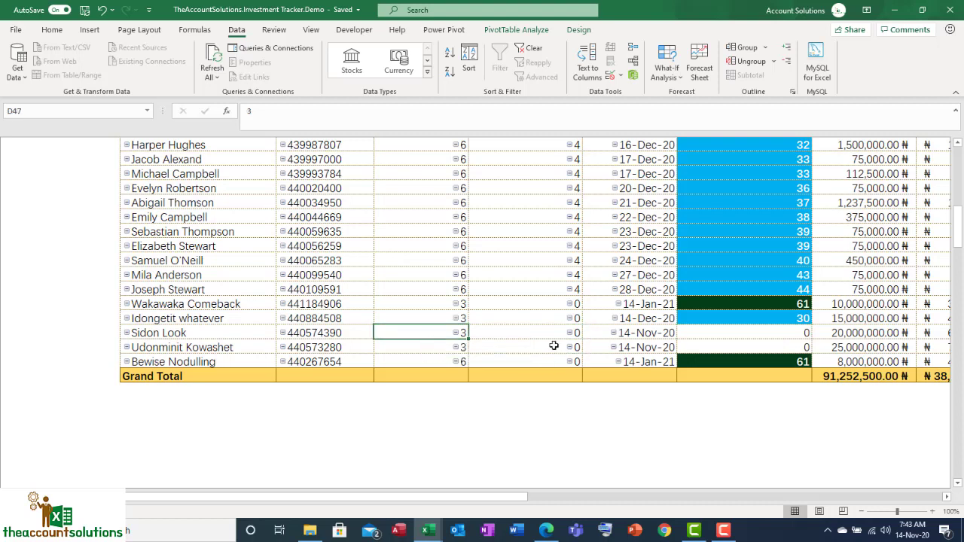
left_click(556, 334)
left_click(649, 334)
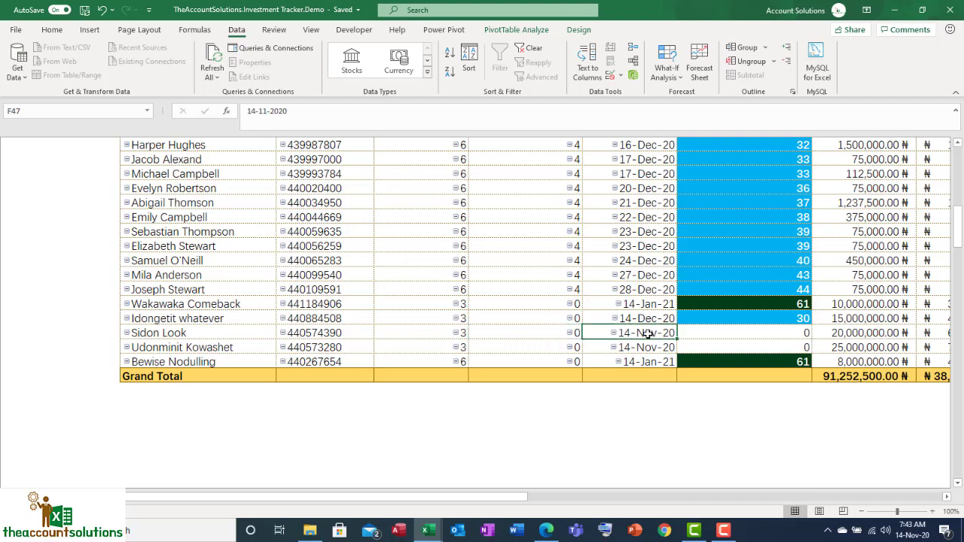
left_click(649, 351)
left_click(629, 333)
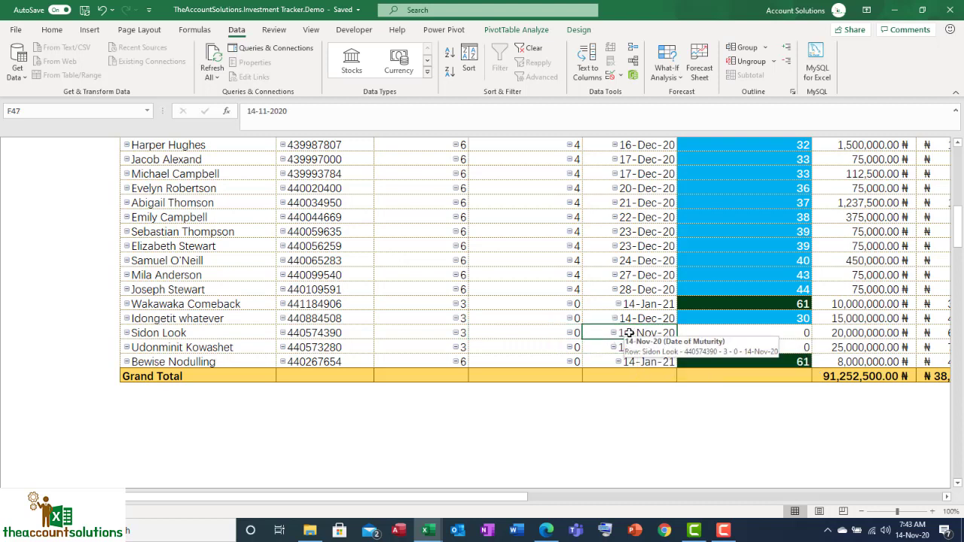
left_click(712, 336)
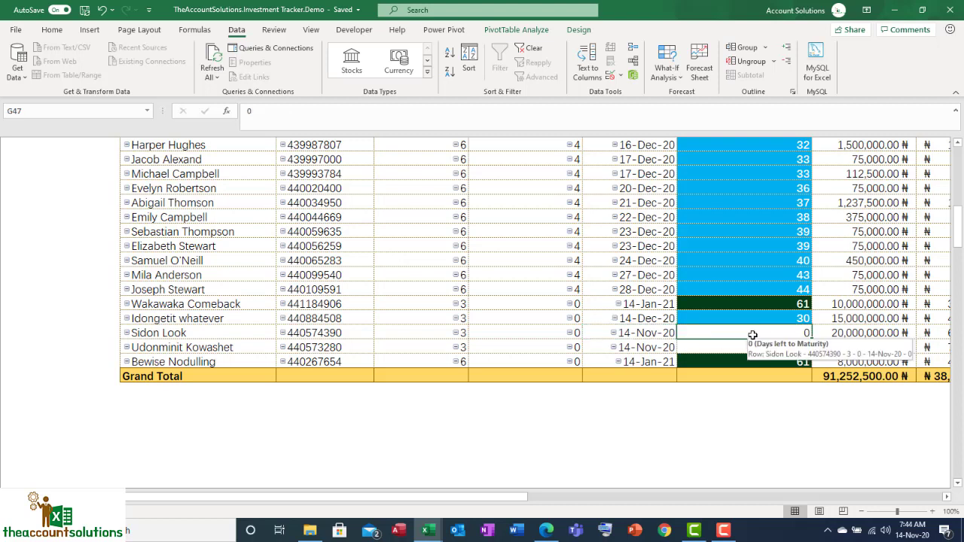
left_click(536, 333)
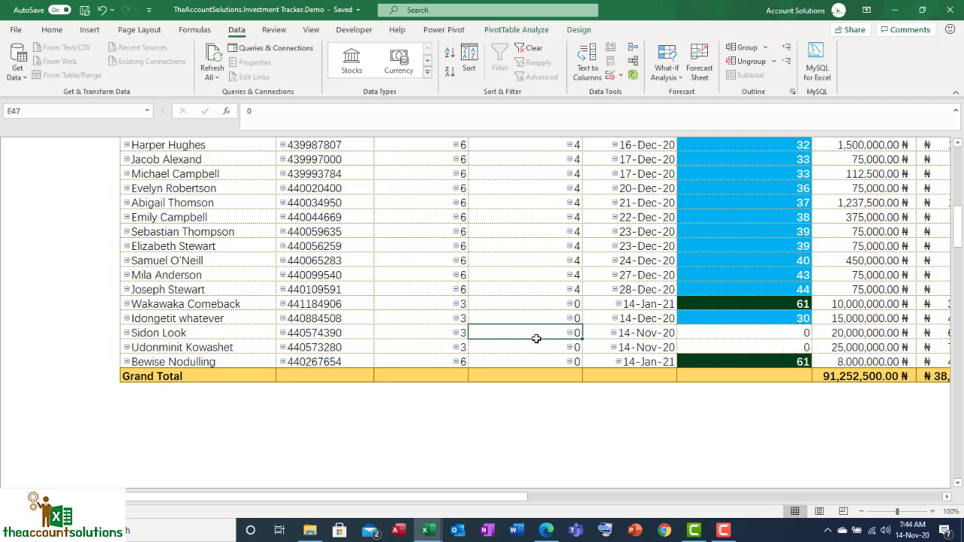
left_click(536, 353)
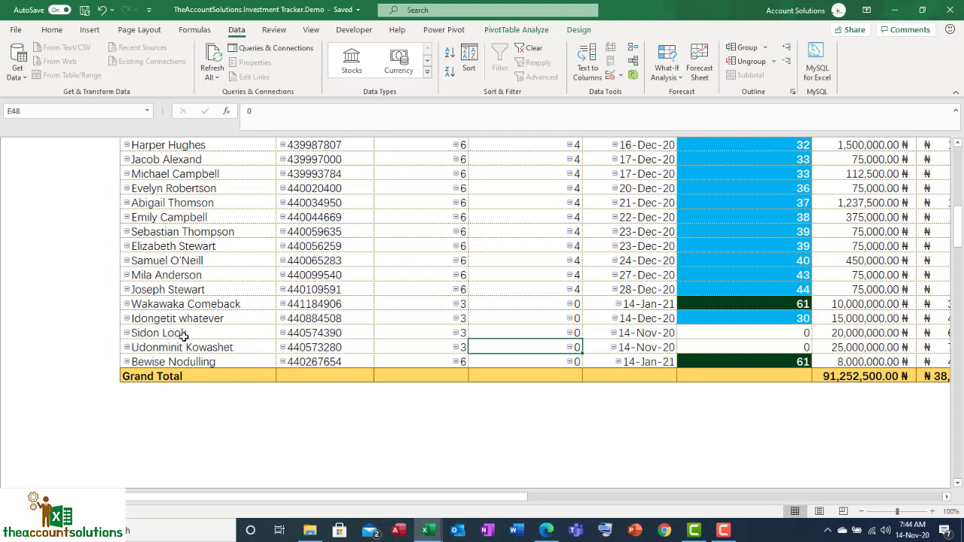
left_click_drag(183, 337, 183, 349)
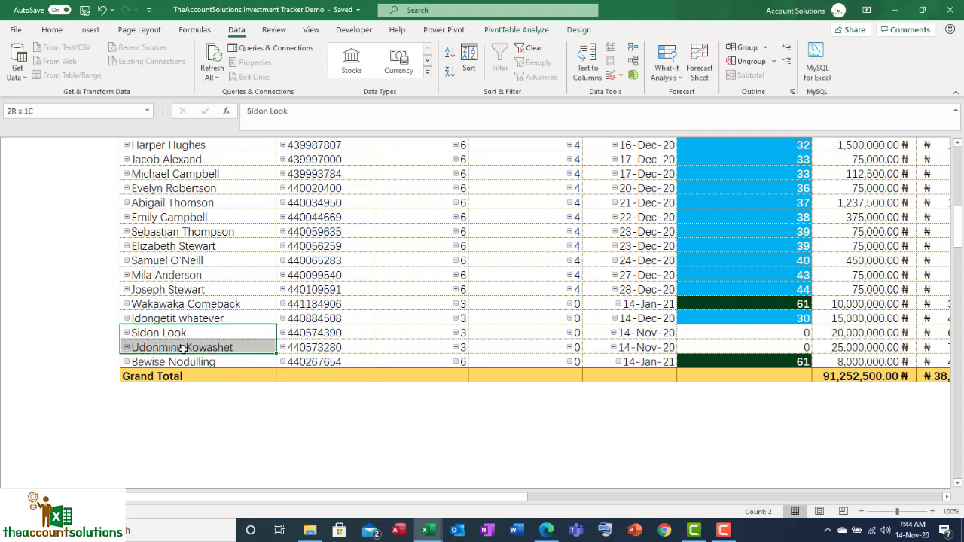
left_click(322, 334)
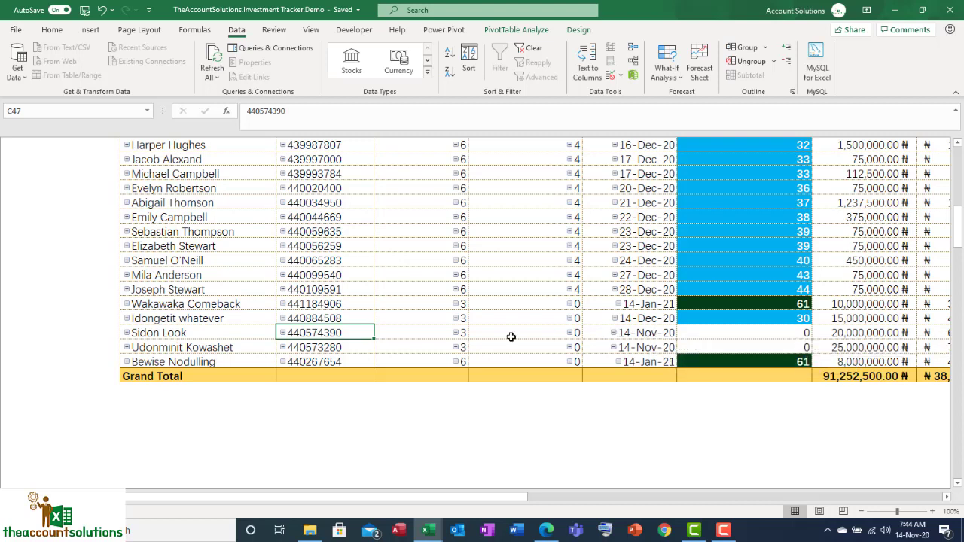
left_click(216, 303)
Select the recent investments' numbers, months and months paid to review them.
left_click_drag(331, 304, 558, 362)
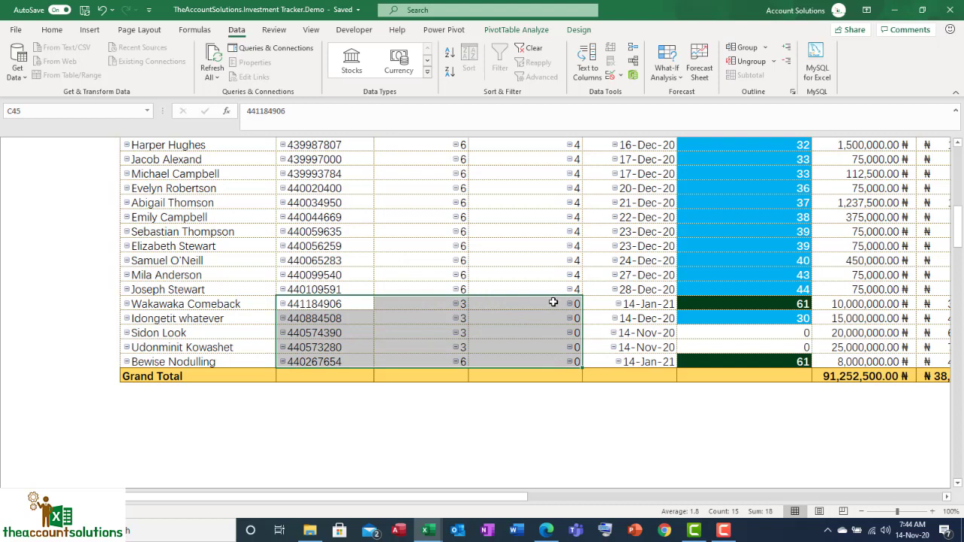
left_click(513, 321)
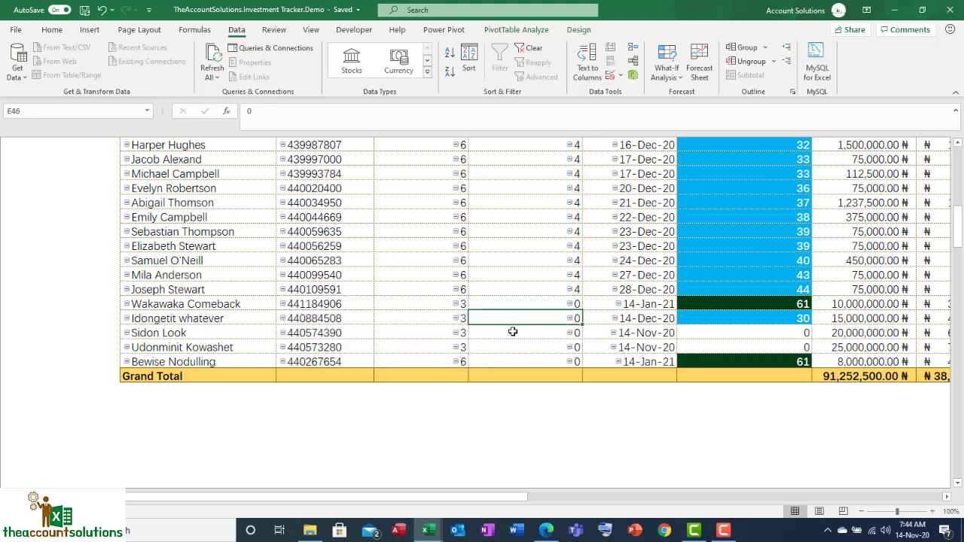
left_click(512, 332)
left_click_drag(456, 305, 539, 364)
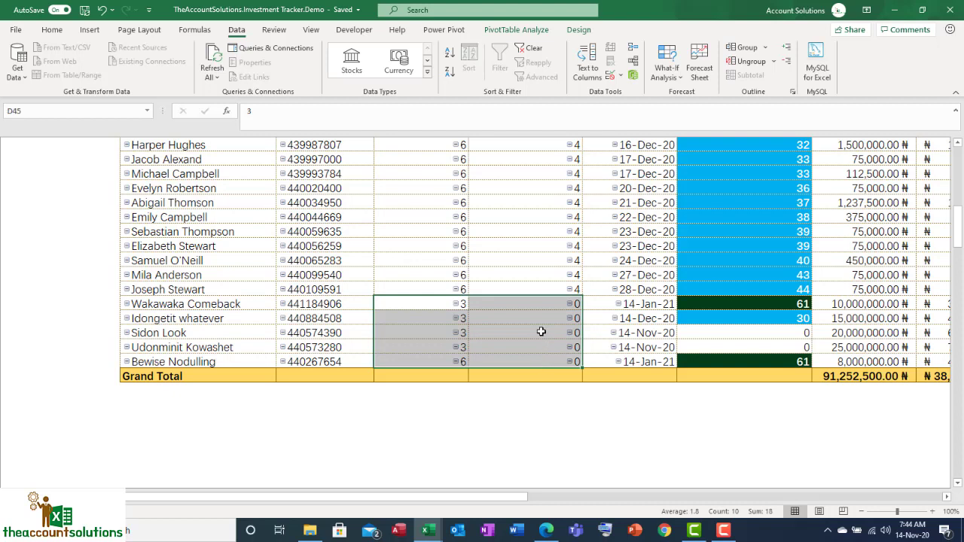
mouse_move(541, 331)
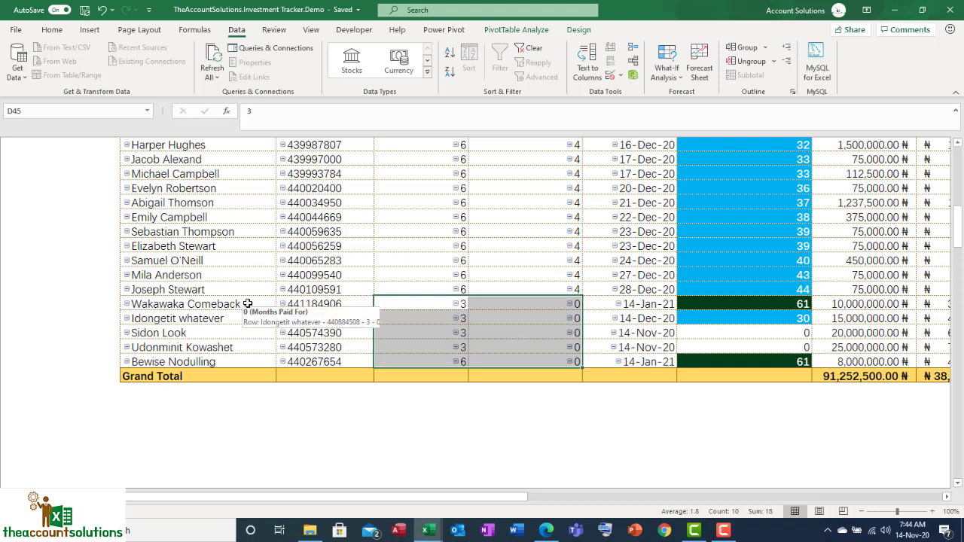
left_click_drag(305, 303, 329, 343)
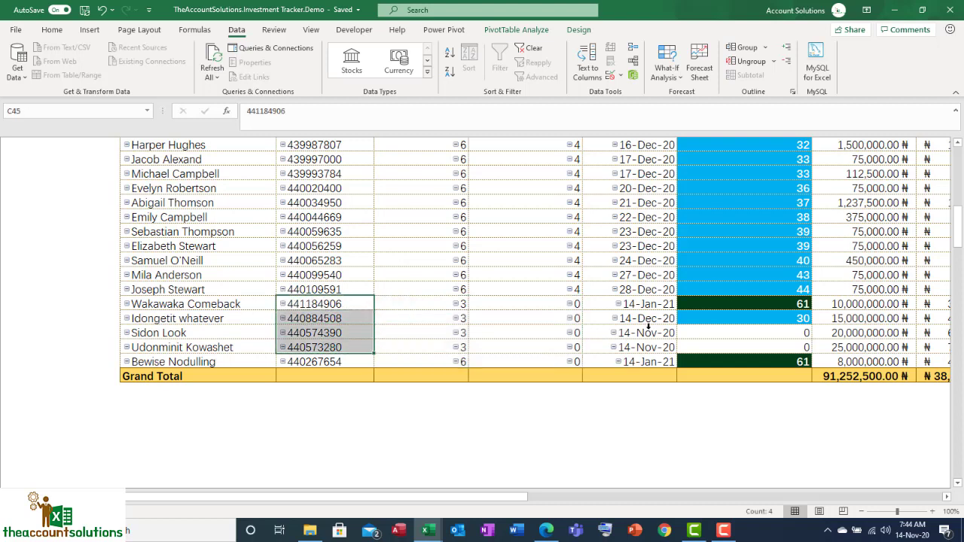
left_click(560, 305)
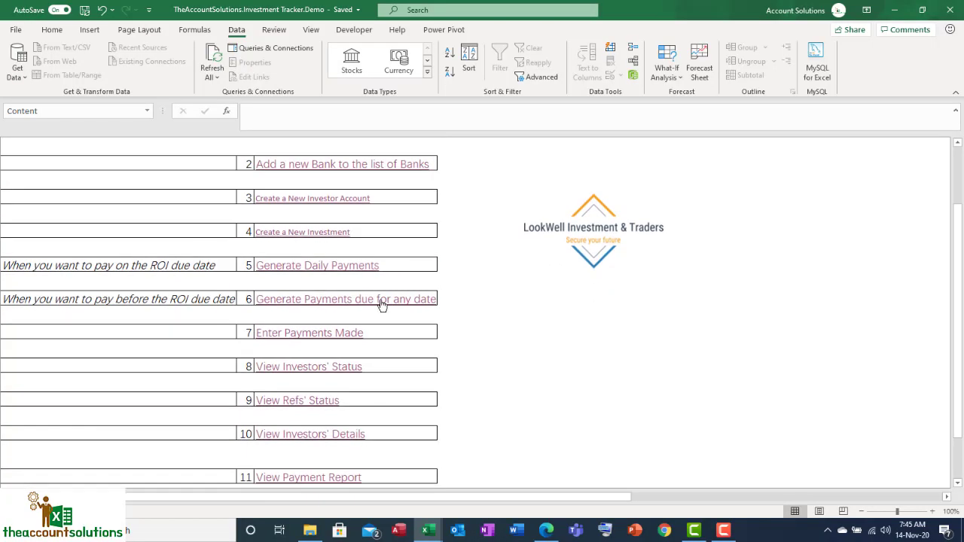
Scroll down the start menu and follow the 'Enter Payments Made' link.
scroll(378, 297, "down", 1)
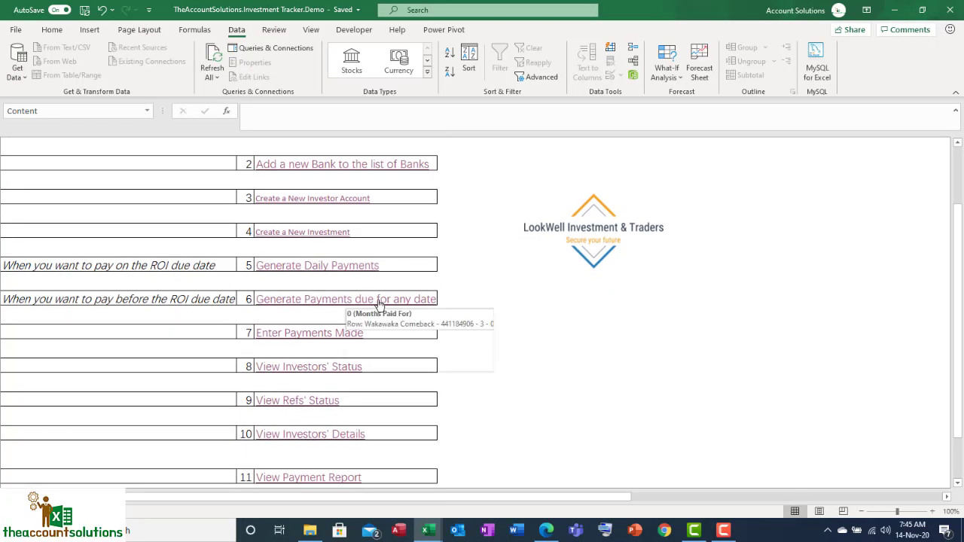
left_click(539, 338)
scroll(508, 339, "down", 1)
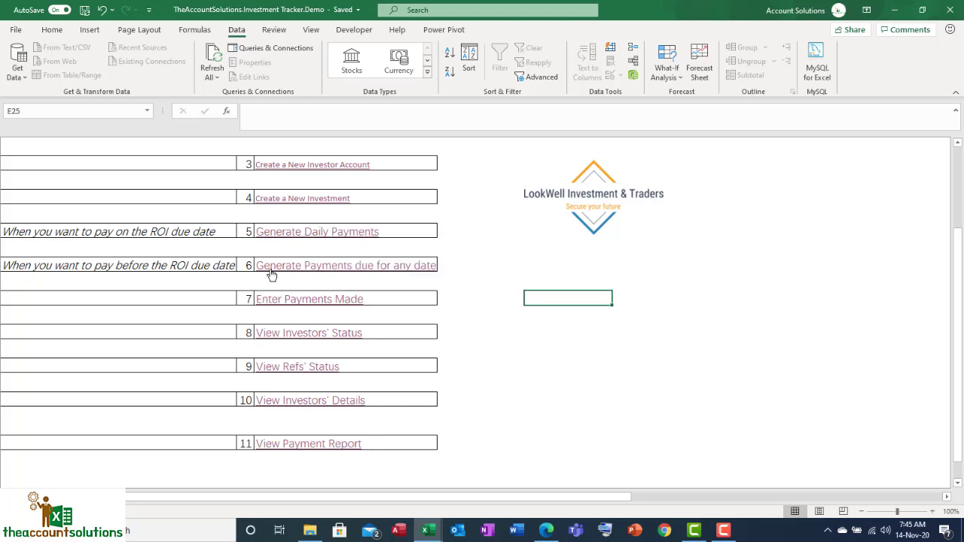
left_click(312, 301)
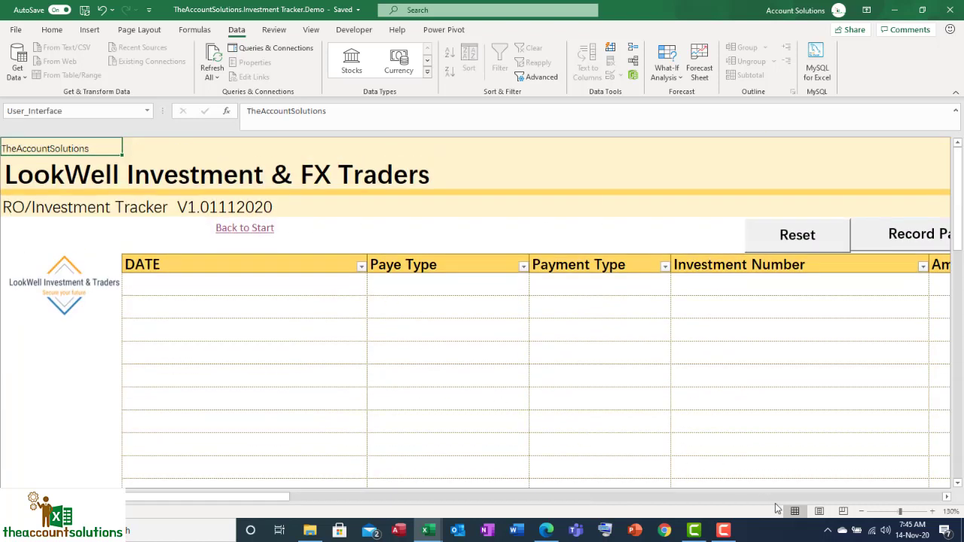
Zoom the payments sheet out to 80% so Amount to Pay and Error Checker show.
left_click(861, 512)
left_click(861, 512)
left_click(861, 512)
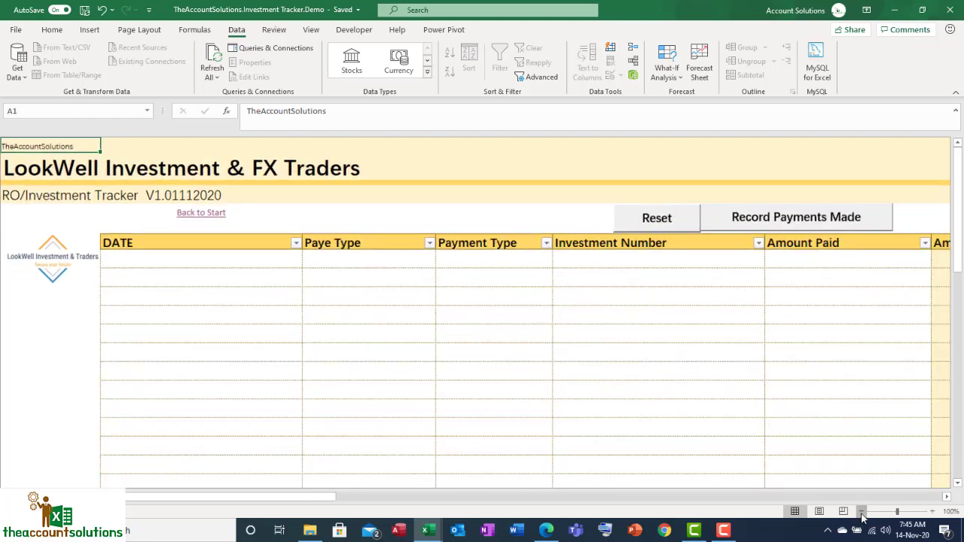
left_click(861, 512)
left_click(861, 512)
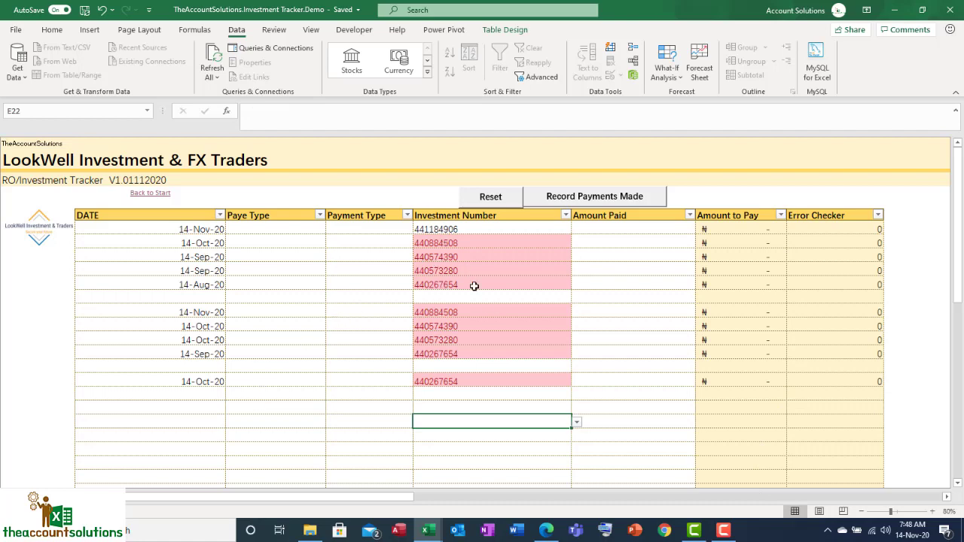
Select the first payment group's five dates and investment numbers.
left_click(185, 296)
left_click(463, 297)
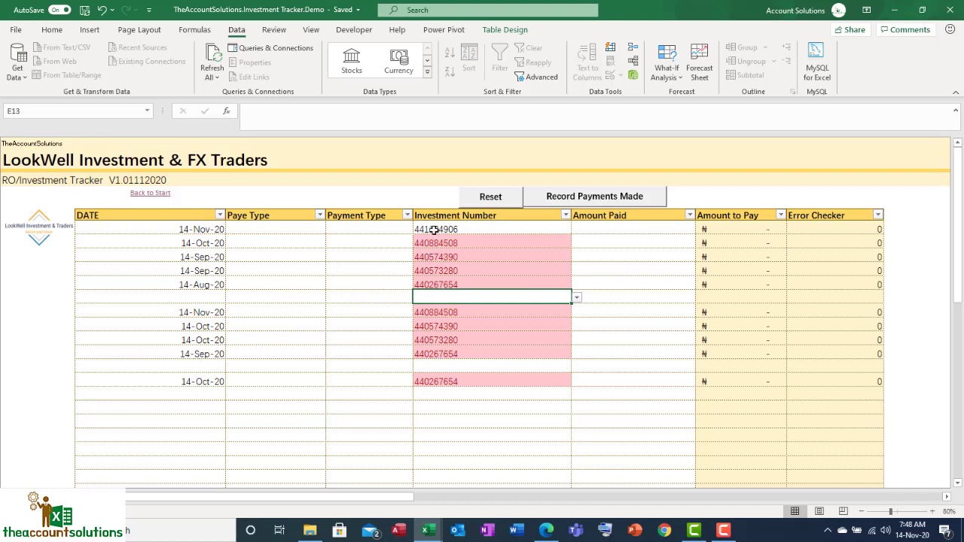
left_click_drag(433, 230, 434, 278)
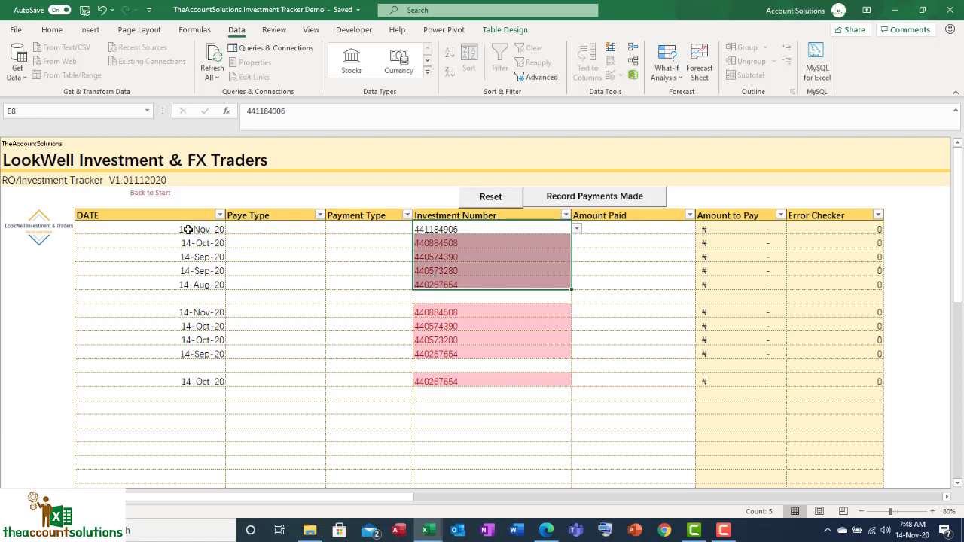
left_click_drag(188, 230, 182, 282)
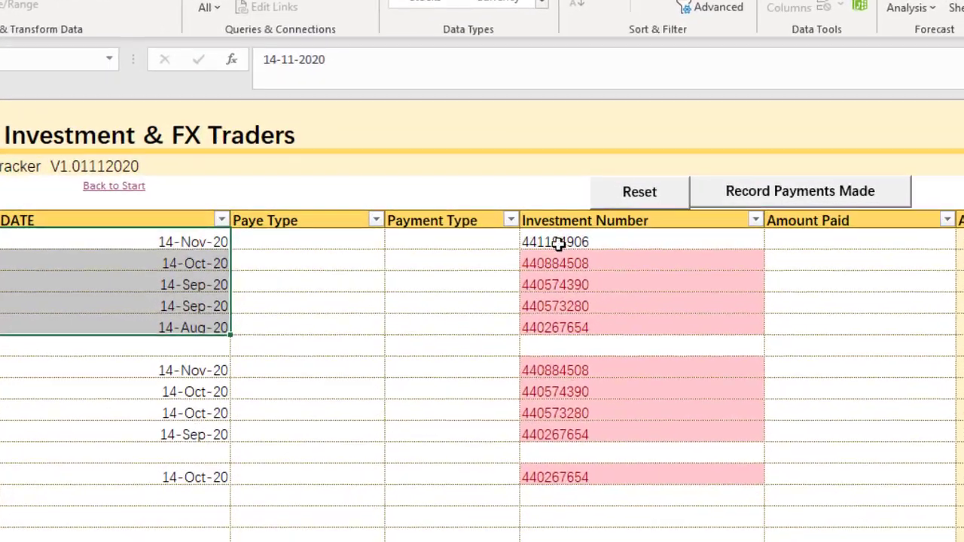
left_click(564, 326)
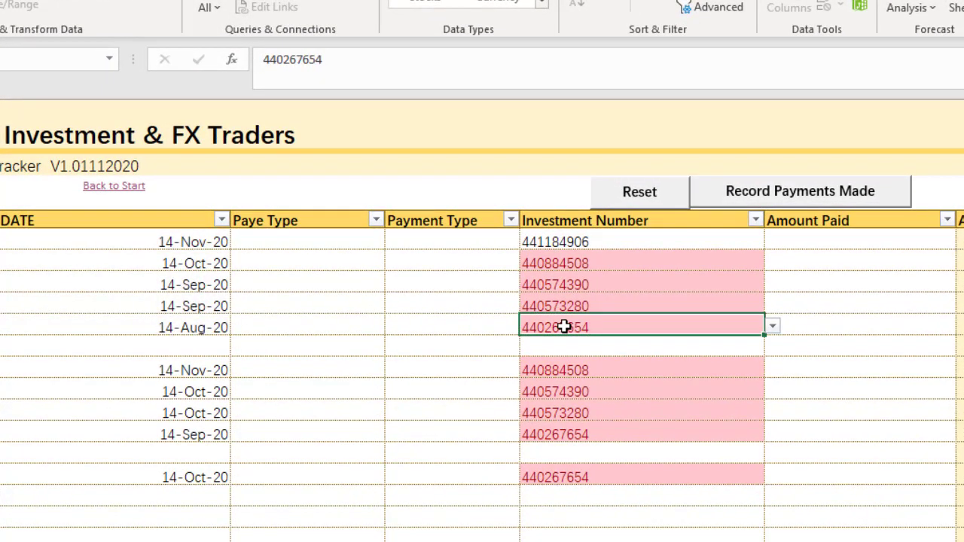
left_click(173, 329)
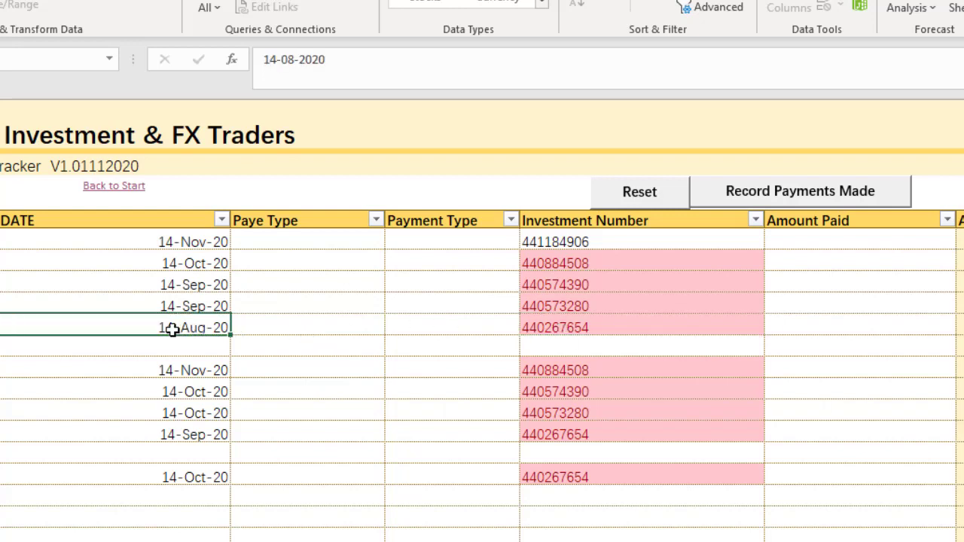
left_click(568, 306)
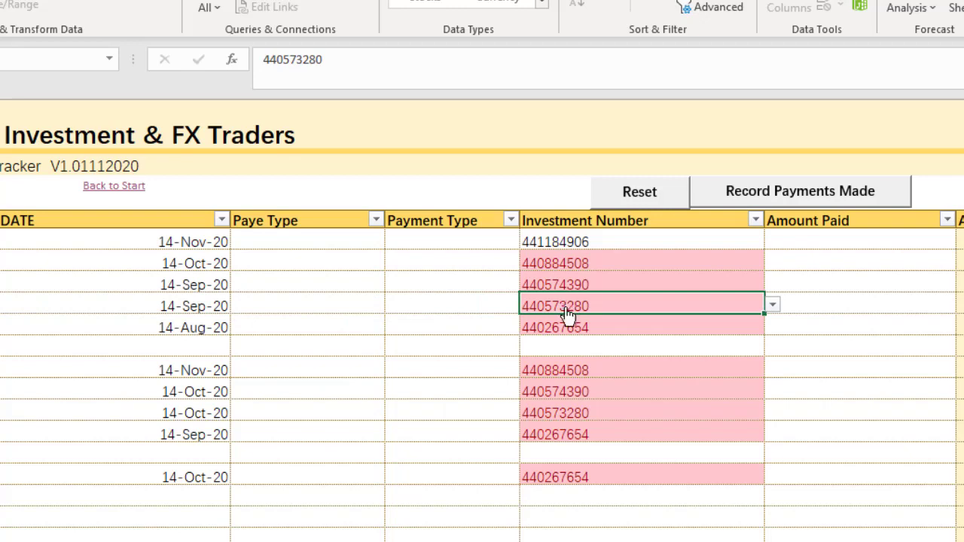
left_click(166, 306)
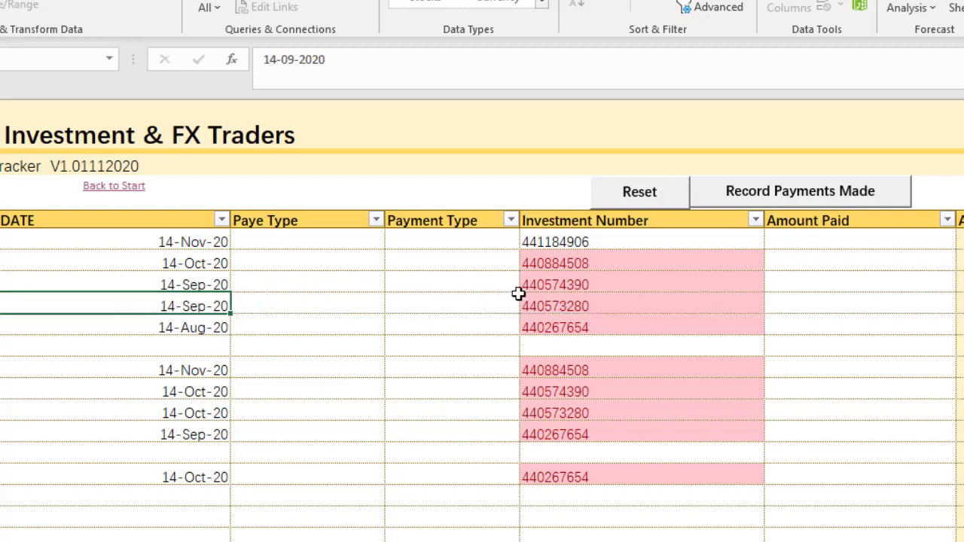
left_click(560, 285)
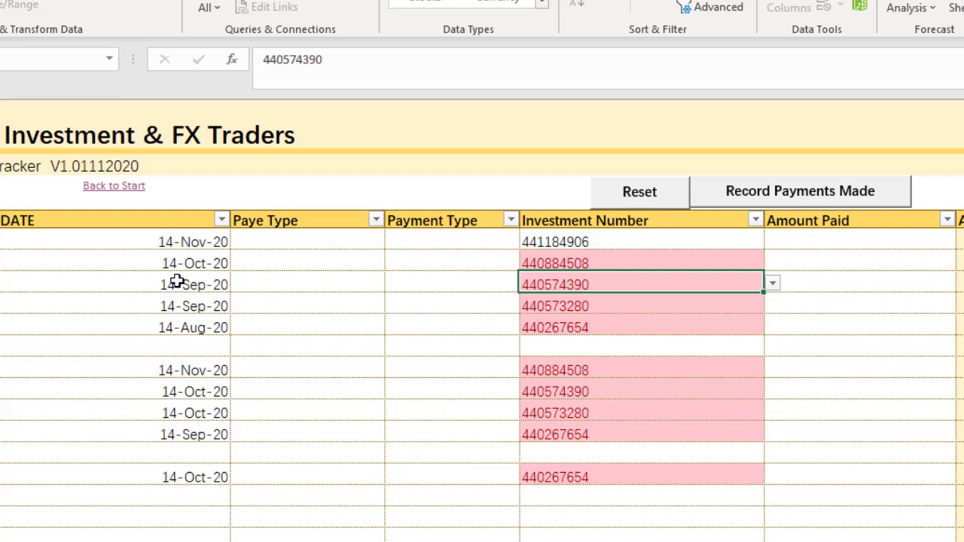
left_click(178, 282)
left_click(564, 261)
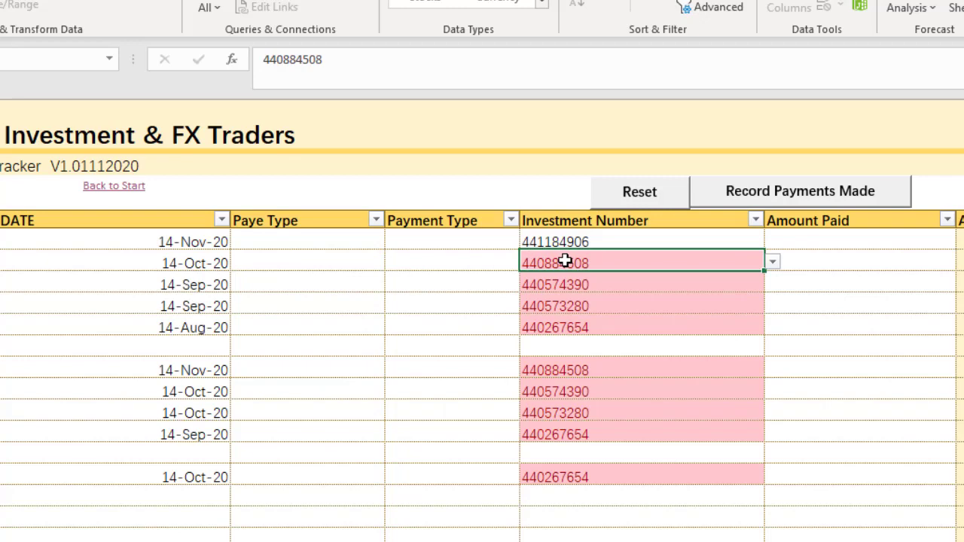
left_click(182, 263)
left_click(565, 240)
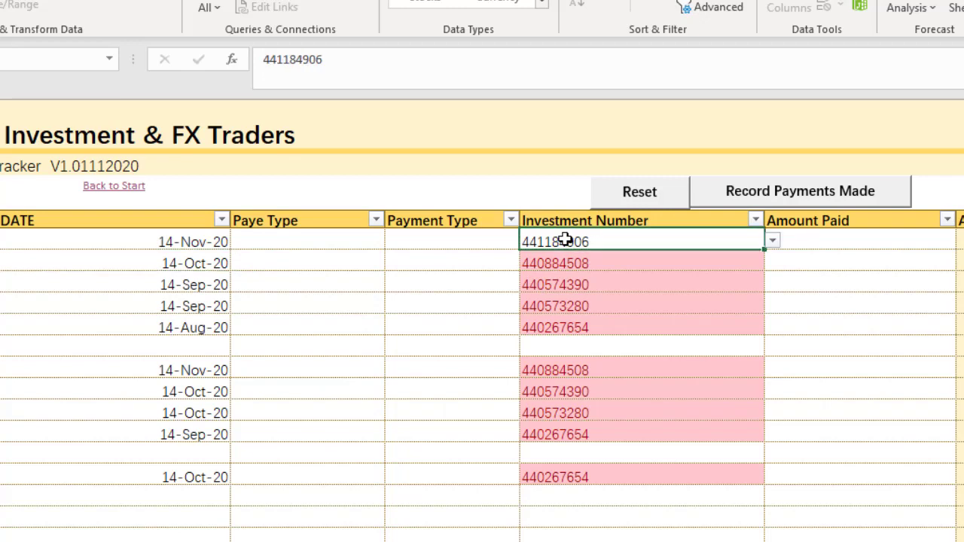
left_click(168, 242)
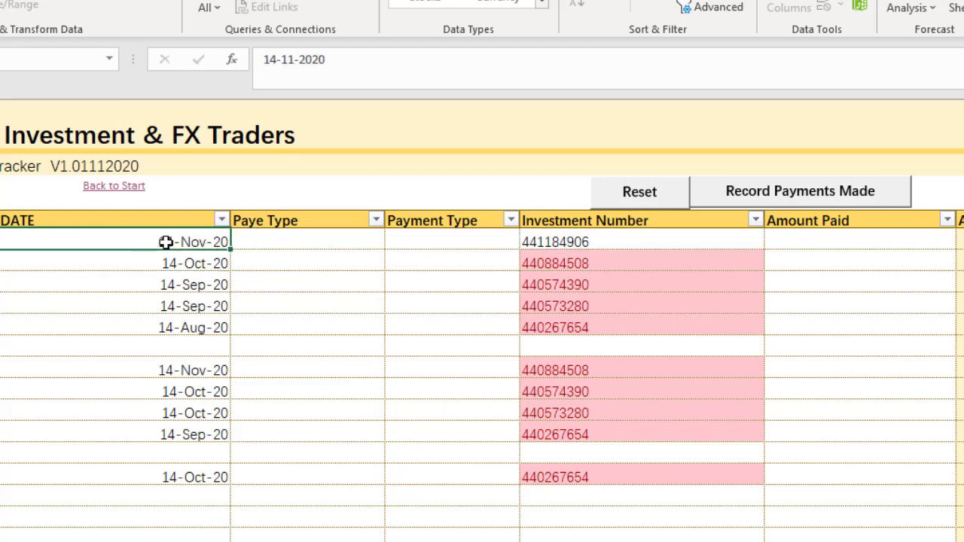
left_click_drag(264, 257, 540, 325)
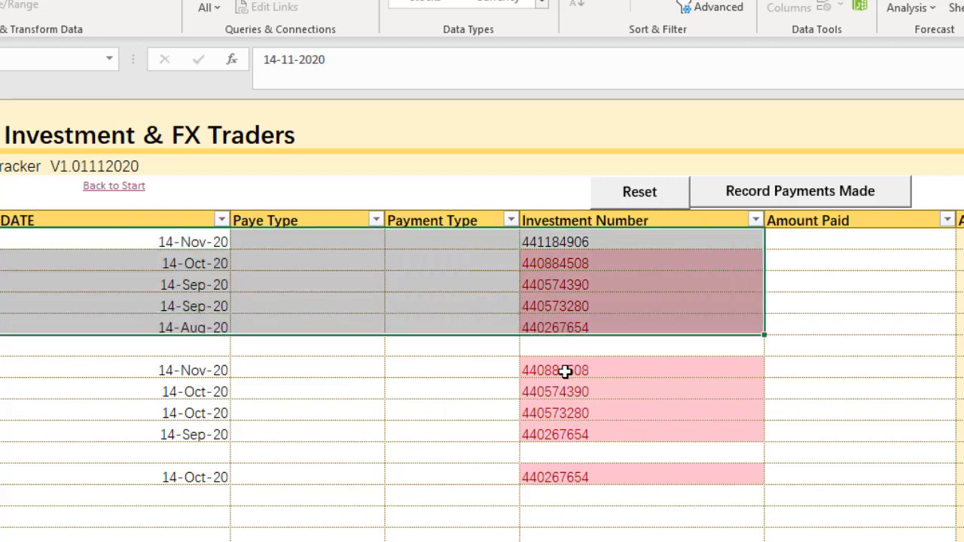
left_click_drag(544, 241, 557, 309)
left_click_drag(546, 370, 546, 413)
left_click(539, 242)
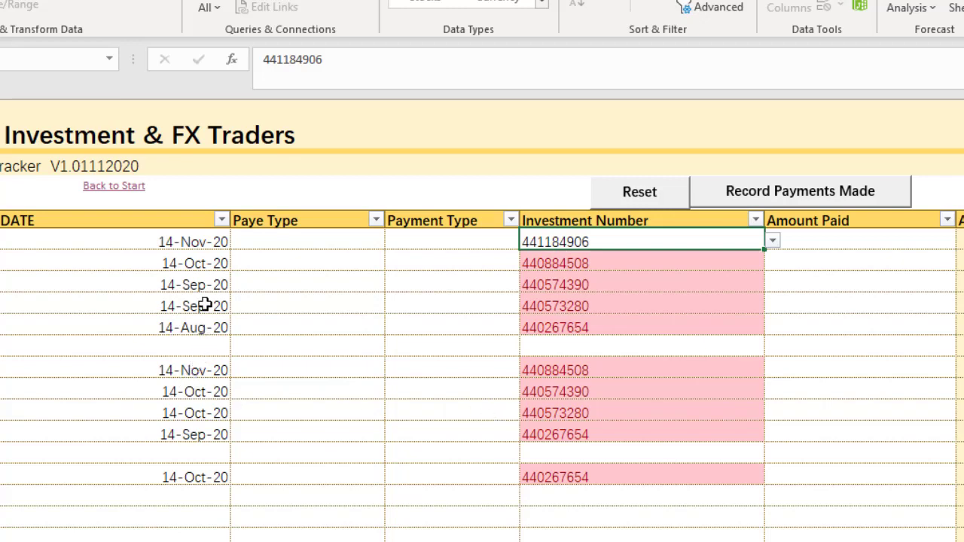
left_click(191, 372)
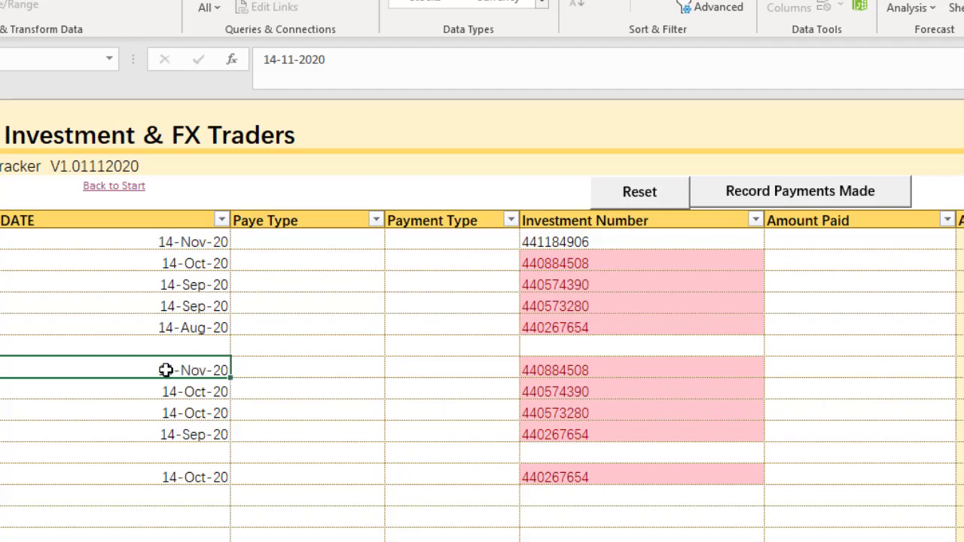
left_click(192, 263)
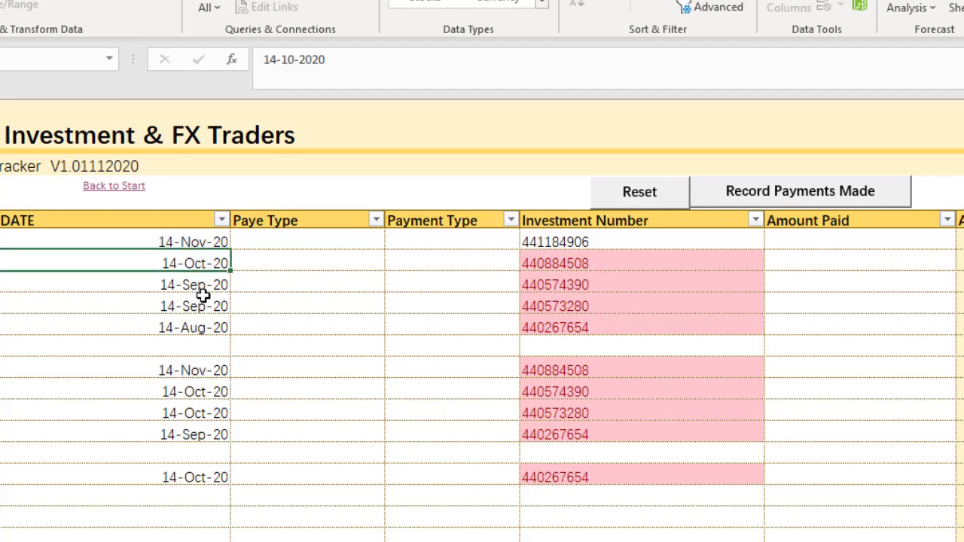
left_click(203, 285)
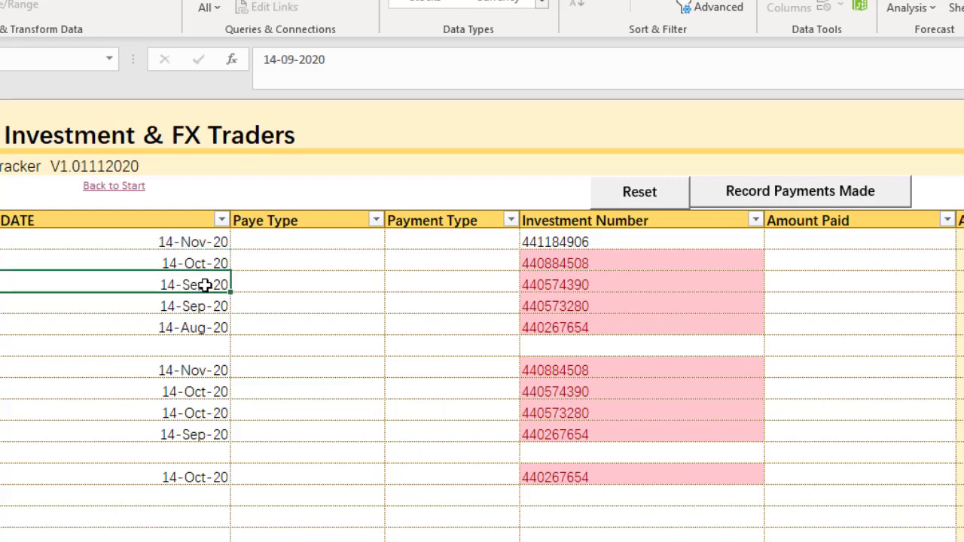
left_click(194, 414)
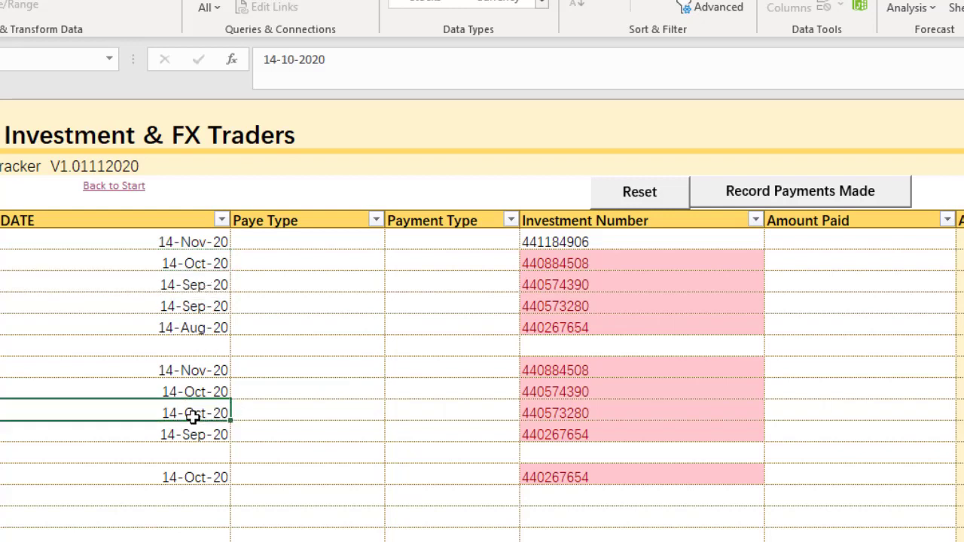
left_click(202, 328)
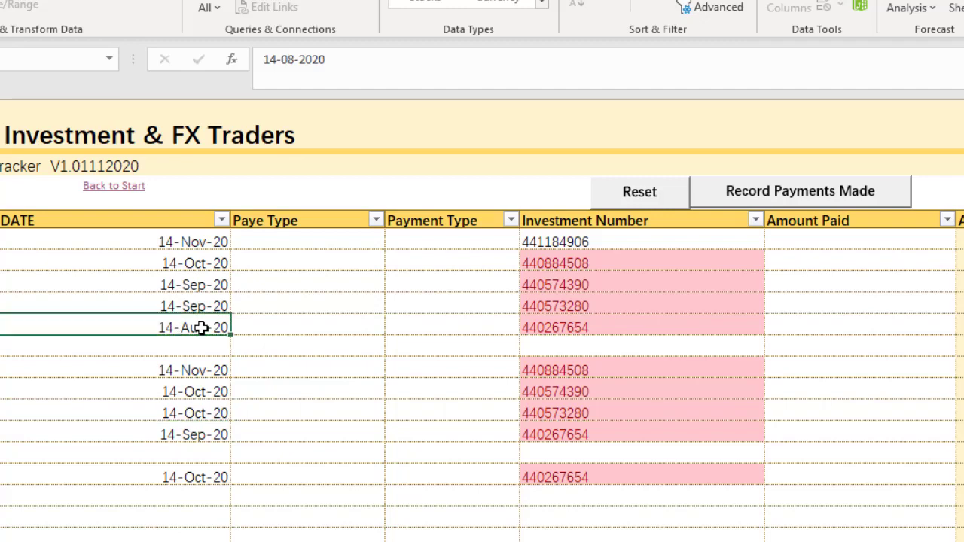
double_click(202, 327)
key("Return")
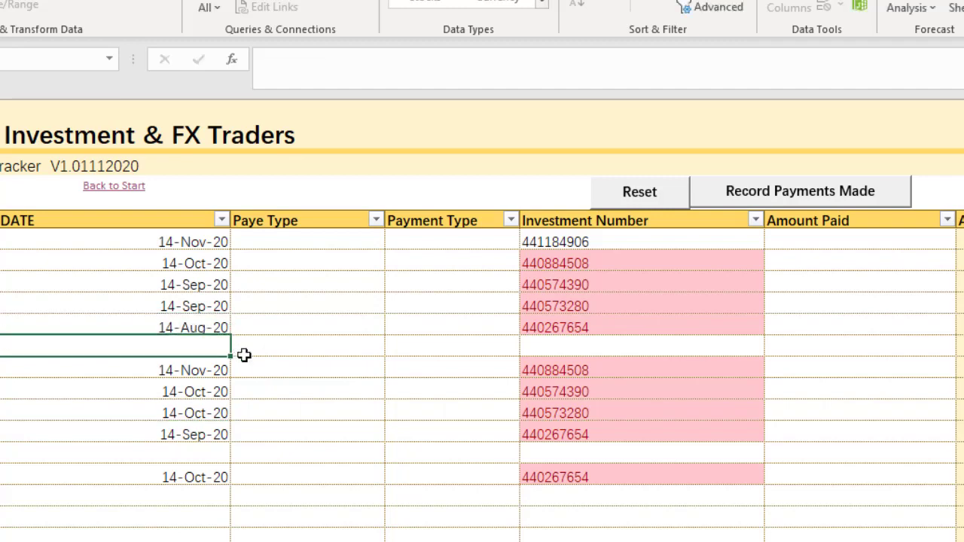
left_click(185, 433)
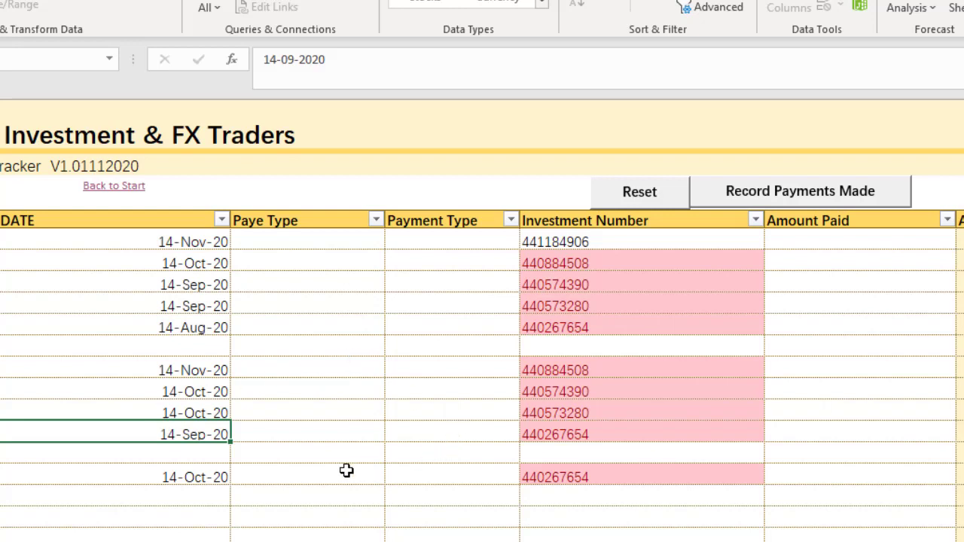
left_click(168, 477)
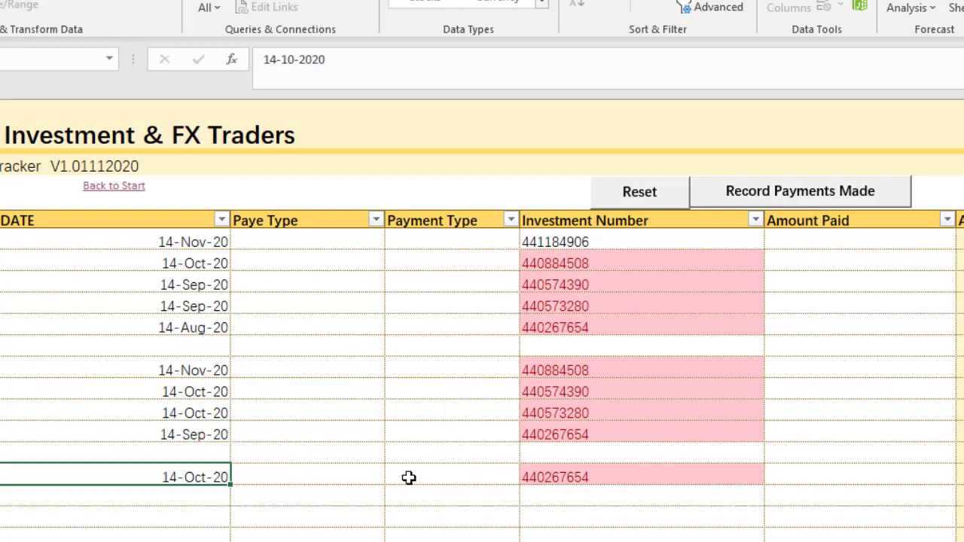
left_click(601, 479)
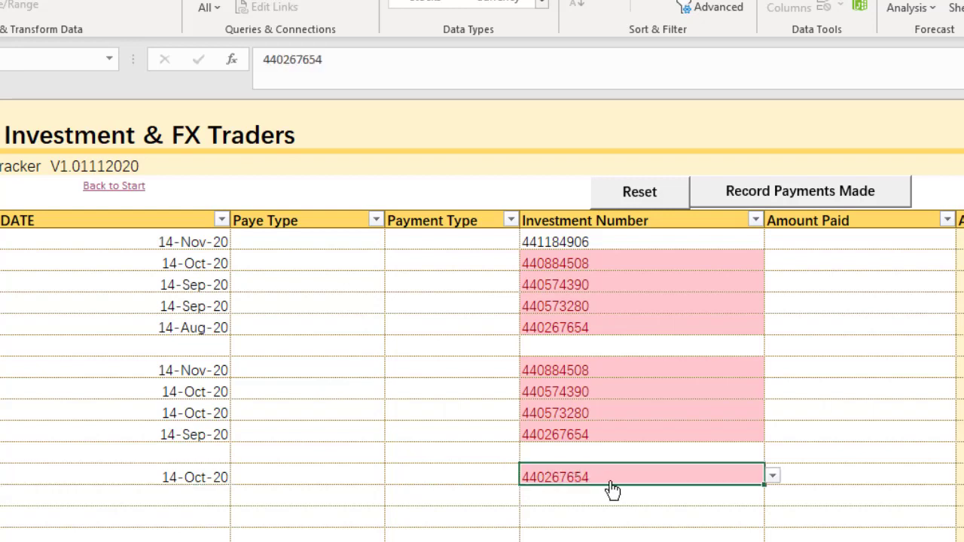
left_click(178, 477)
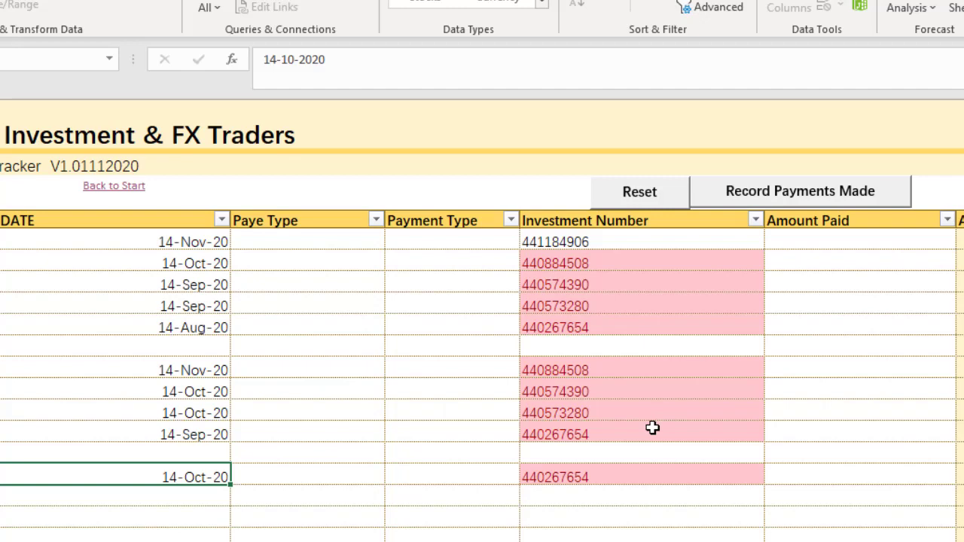
left_click(341, 246)
left_click(393, 241)
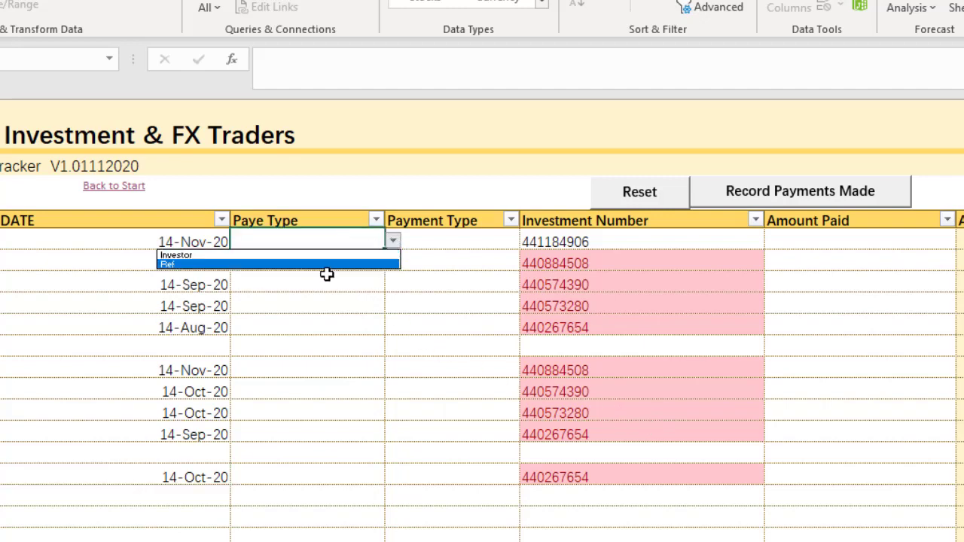
key("Escape")
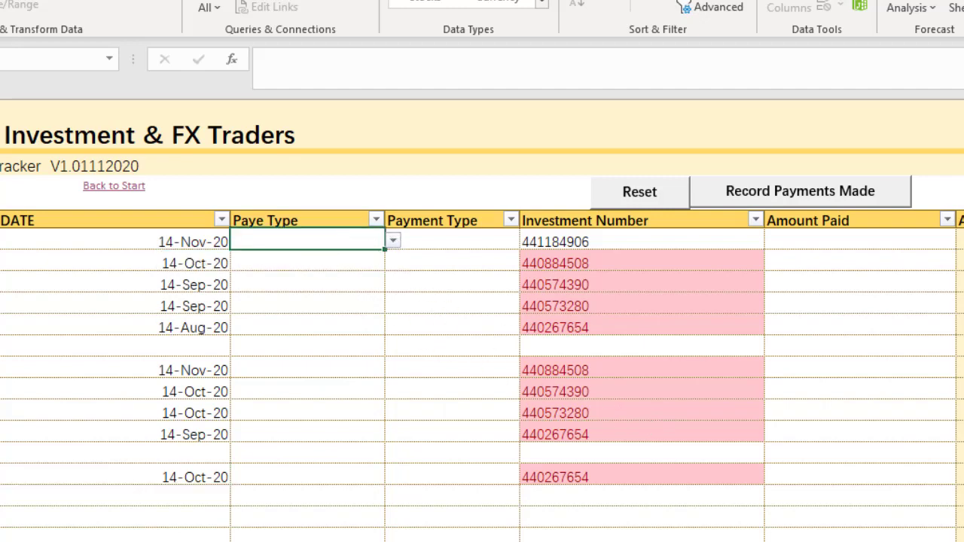
scroll(482, 324, "up", 4)
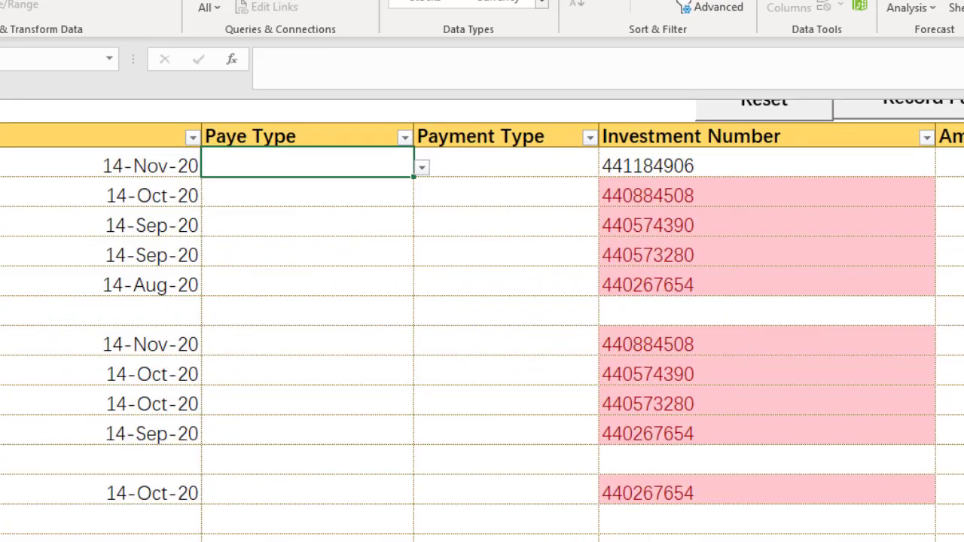
scroll(482, 323, "left", 2)
scroll(703, 486, "up", 1)
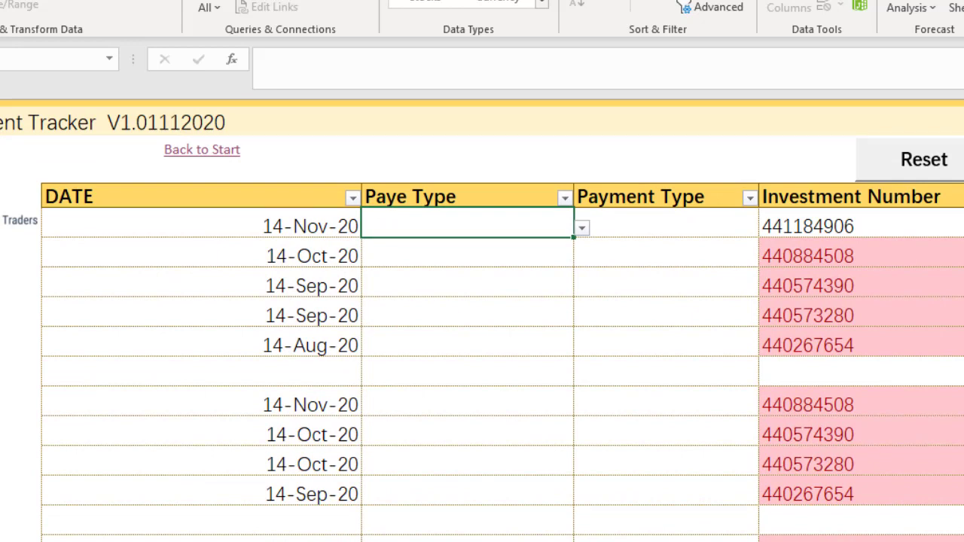
left_click(866, 220)
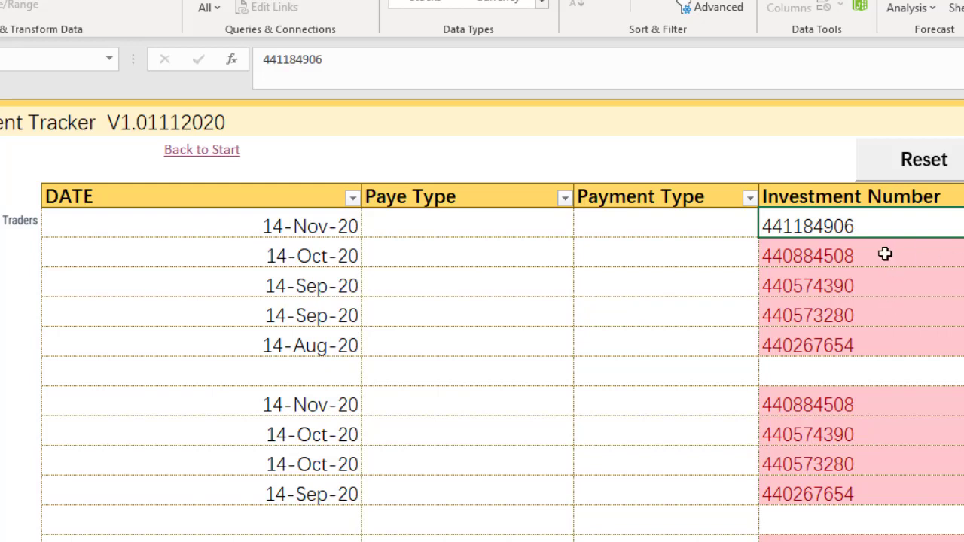
left_click(887, 259)
key("Up")
key("alt+Down")
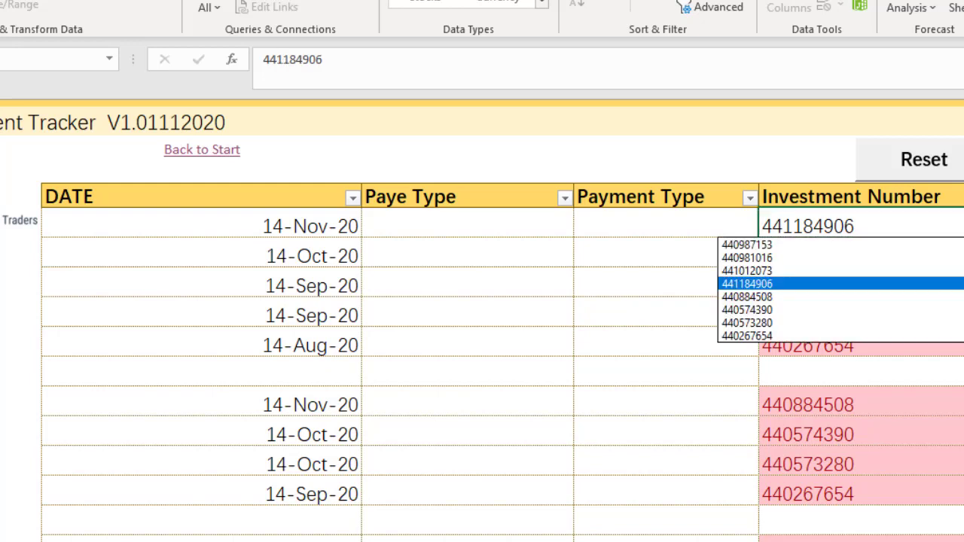
key("Up")
key("Up")
key("Up")
key("Escape")
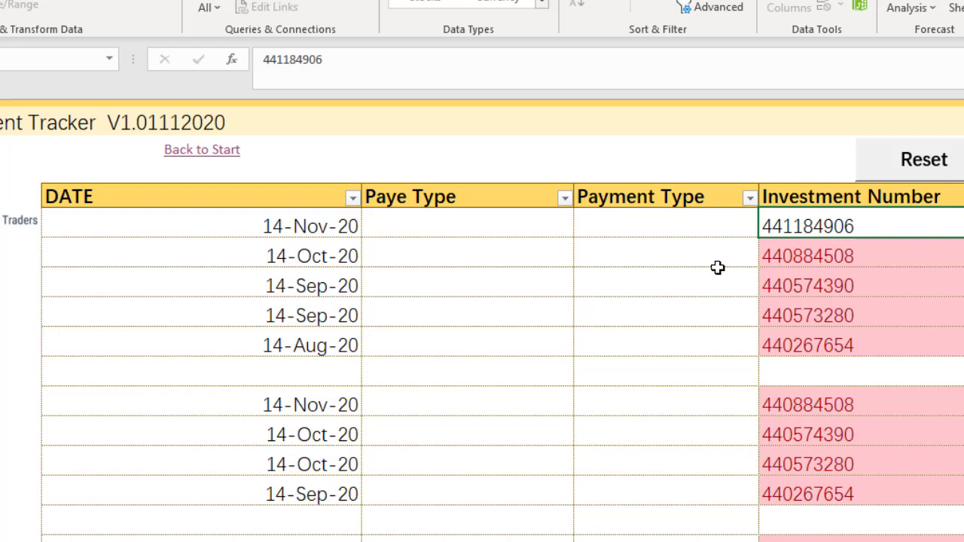
Set the first row's Paye Type to Investor and Payment Type to ROI.
left_click(532, 229)
left_click(583, 229)
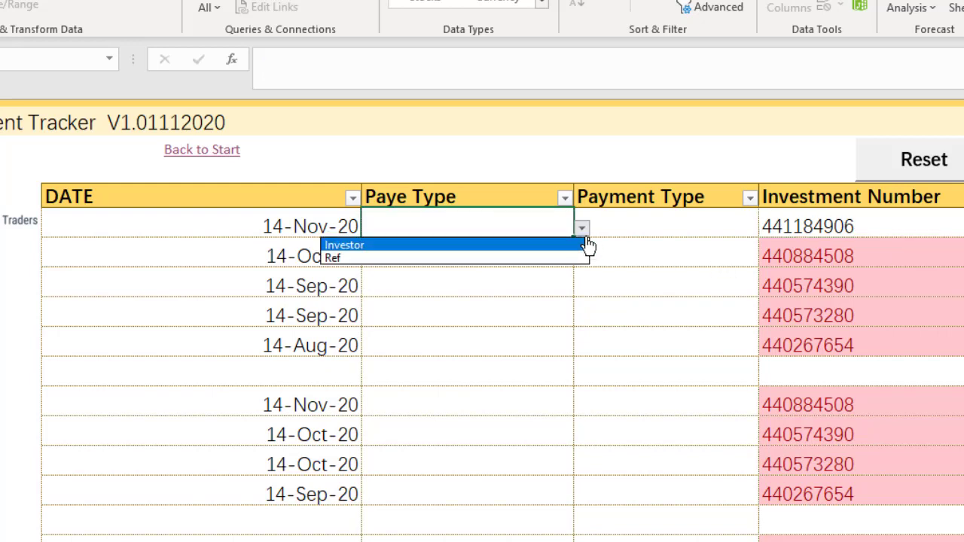
left_click(540, 246)
left_click(683, 223)
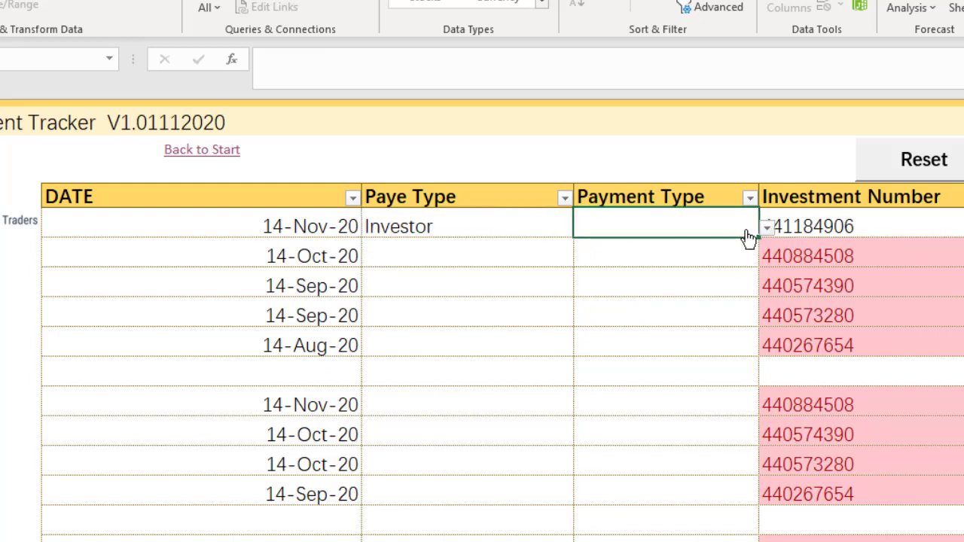
left_click(766, 227)
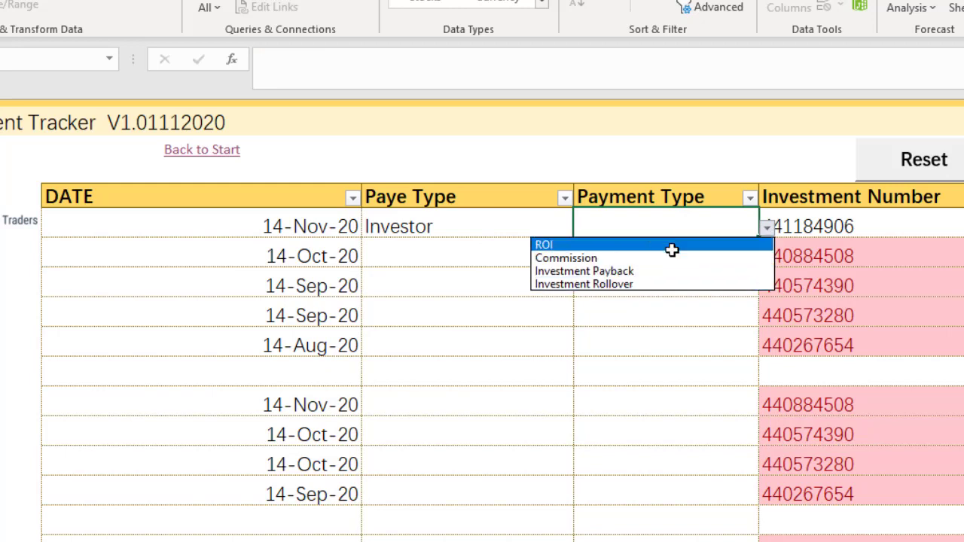
left_click(671, 246)
Fill the second row with Investor and ROI and copy that pair.
left_click(511, 262)
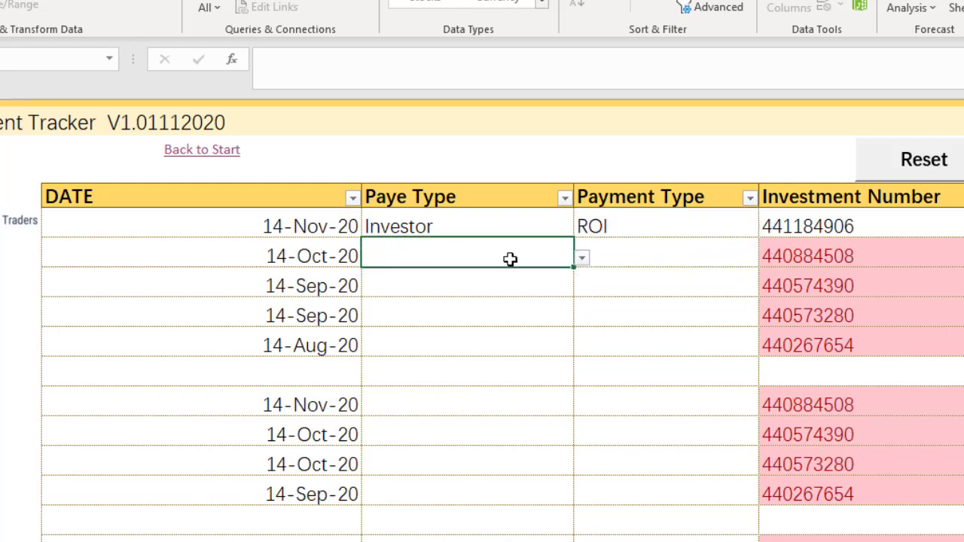
type("investor")
left_click(623, 252)
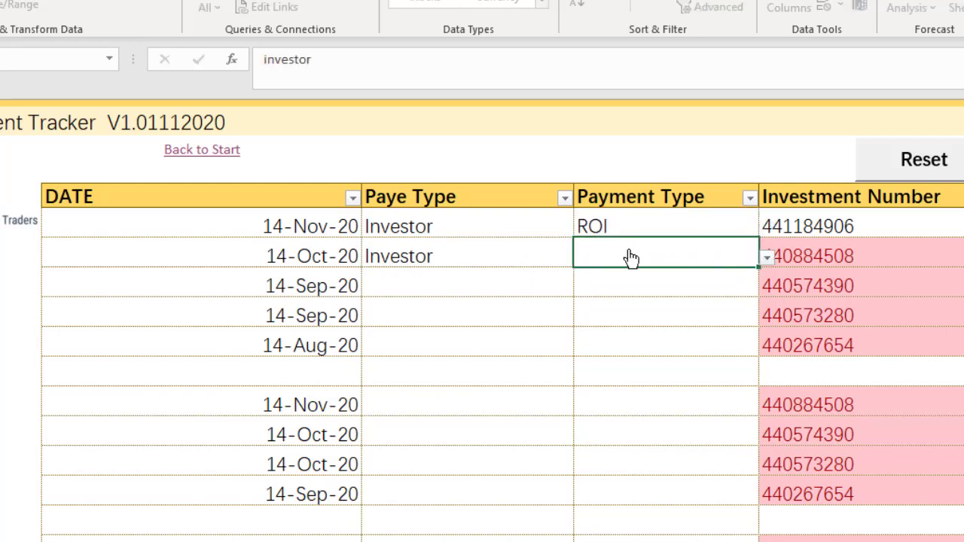
type("r")
left_click(646, 306)
left_click_drag(482, 264, 597, 258)
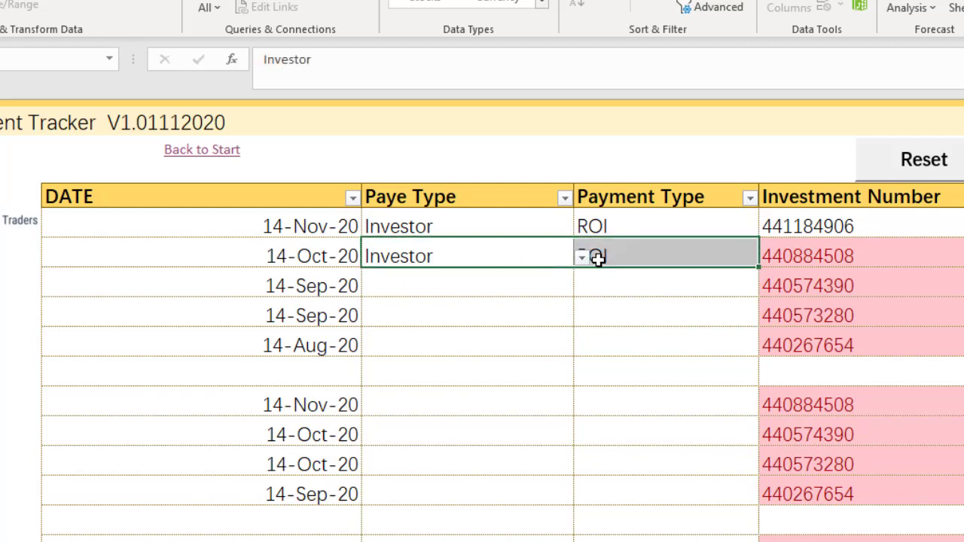
key("ctrl+c")
Paste Investor and ROI as values into rows three to five.
left_click_drag(471, 280, 490, 340)
right_click(490, 340)
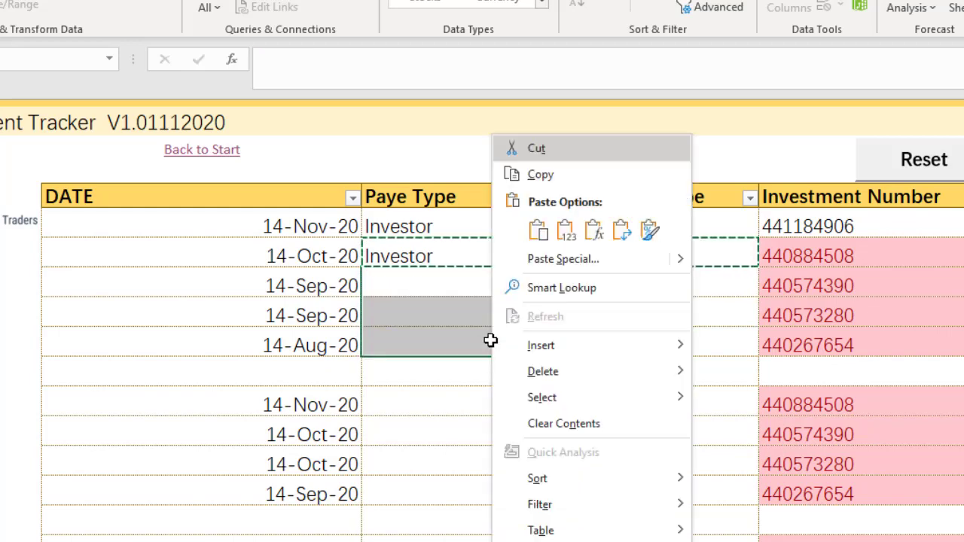
left_click(567, 256)
left_click(409, 187)
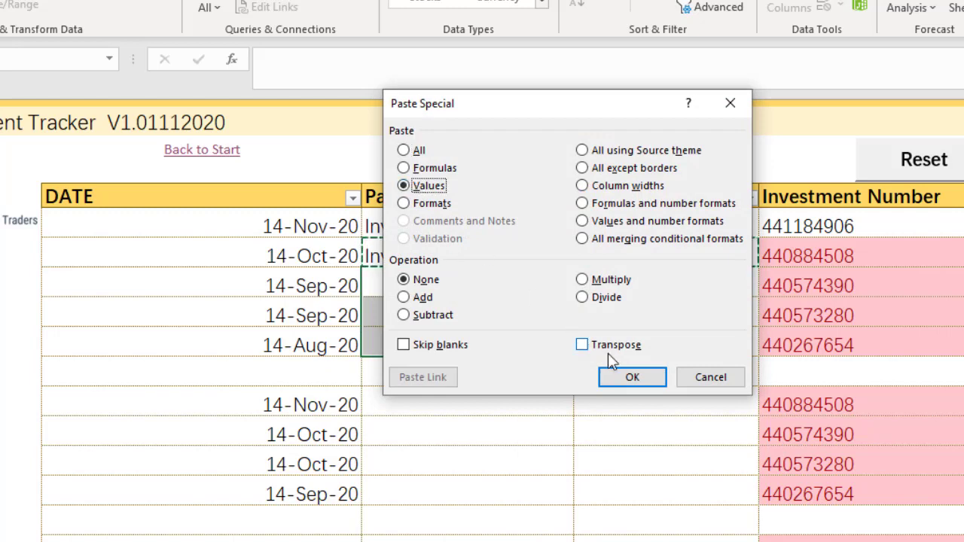
left_click(630, 374)
Paste Investor and ROI into the second block and the last row.
left_click_drag(430, 411, 631, 486)
right_click(477, 451)
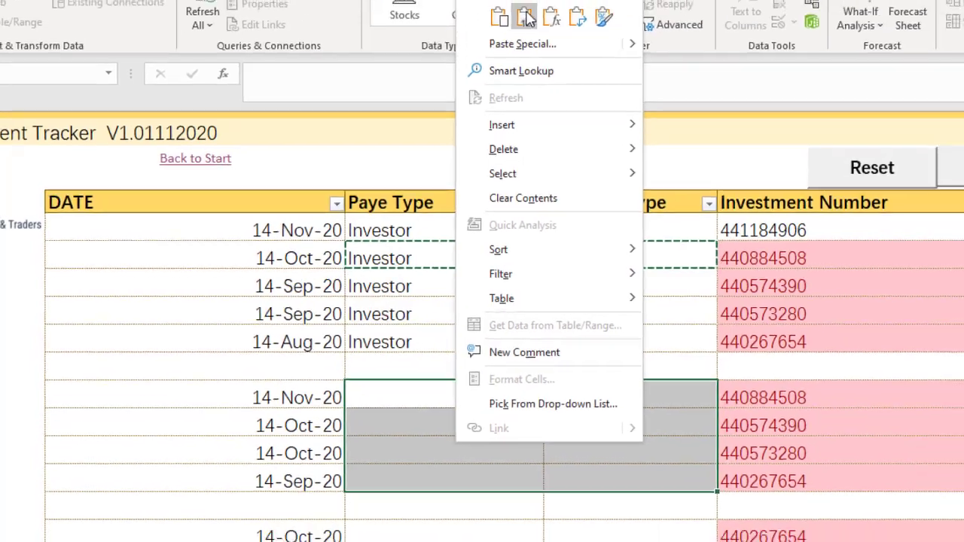
left_click(526, 17)
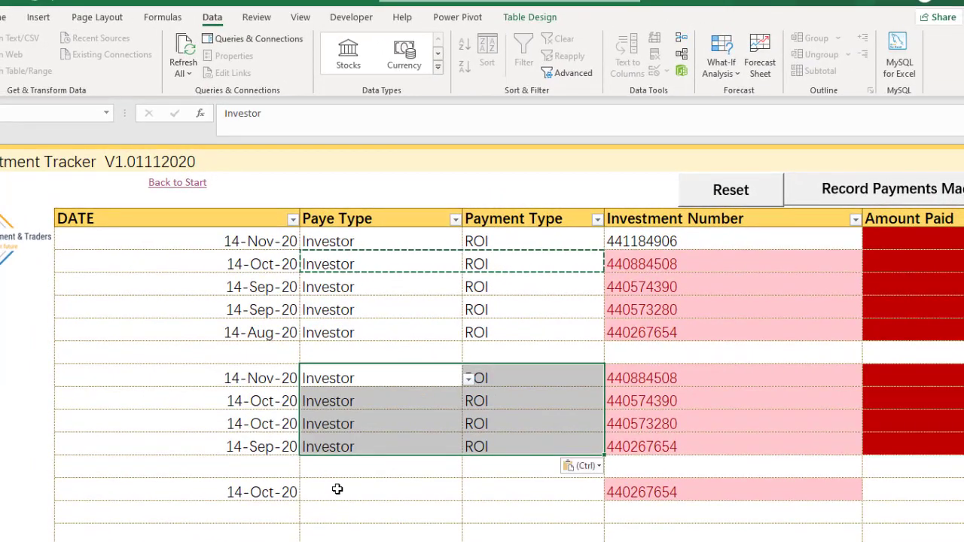
left_click(436, 489)
left_click_drag(436, 488, 471, 489)
right_click(502, 487)
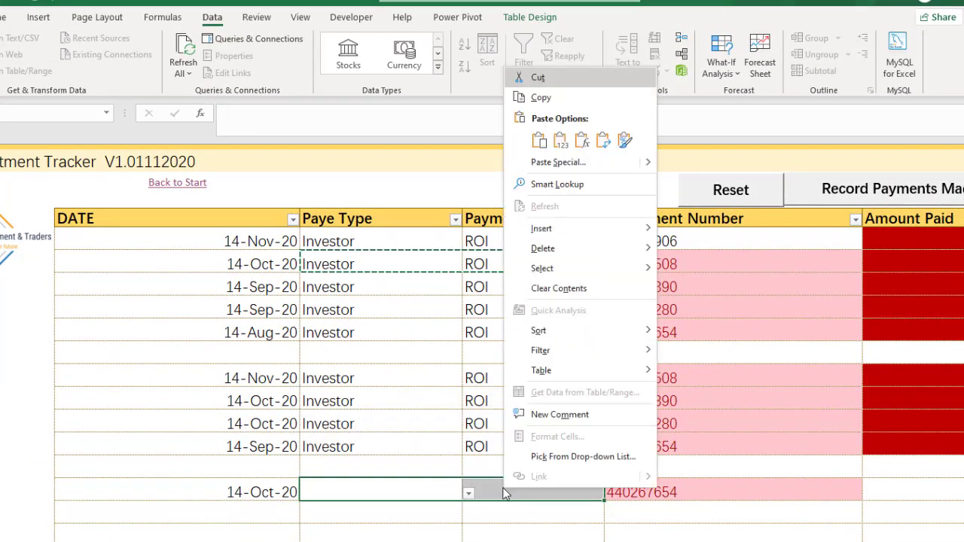
left_click(539, 141)
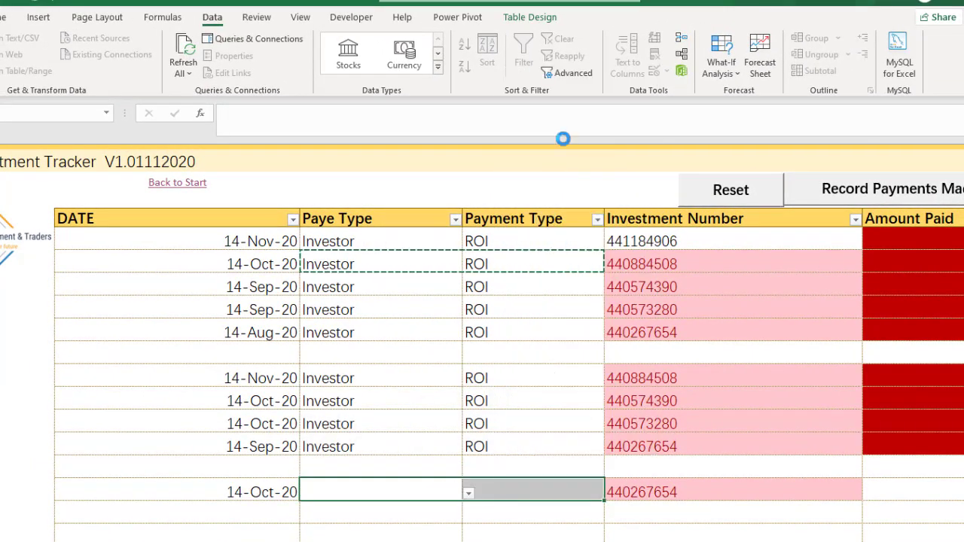
left_click(476, 374)
key("Escape")
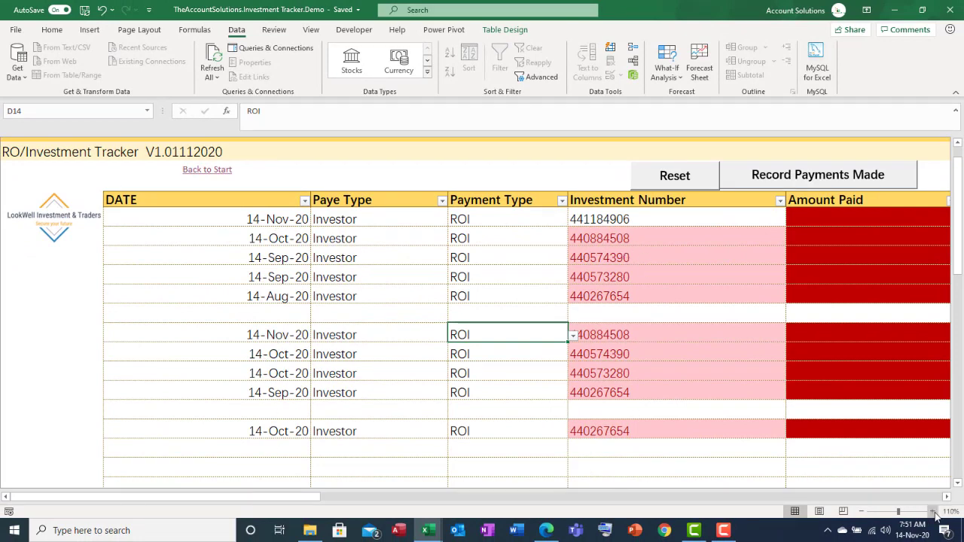
Scroll right to Amount to Pay and Error Checker, then check the blank Amount Paid cells F8 to F16.
left_click(947, 497)
left_click(946, 497)
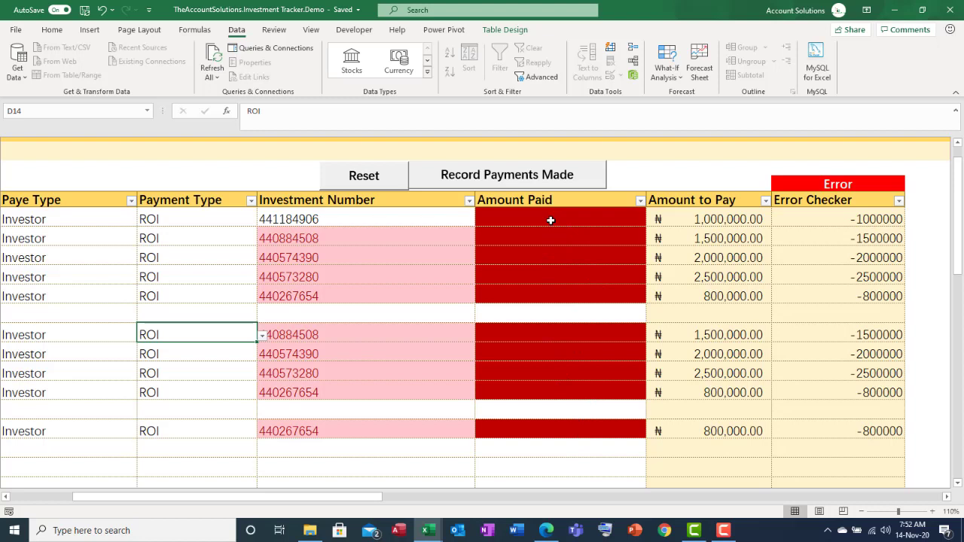
left_click(551, 220)
left_click(533, 241)
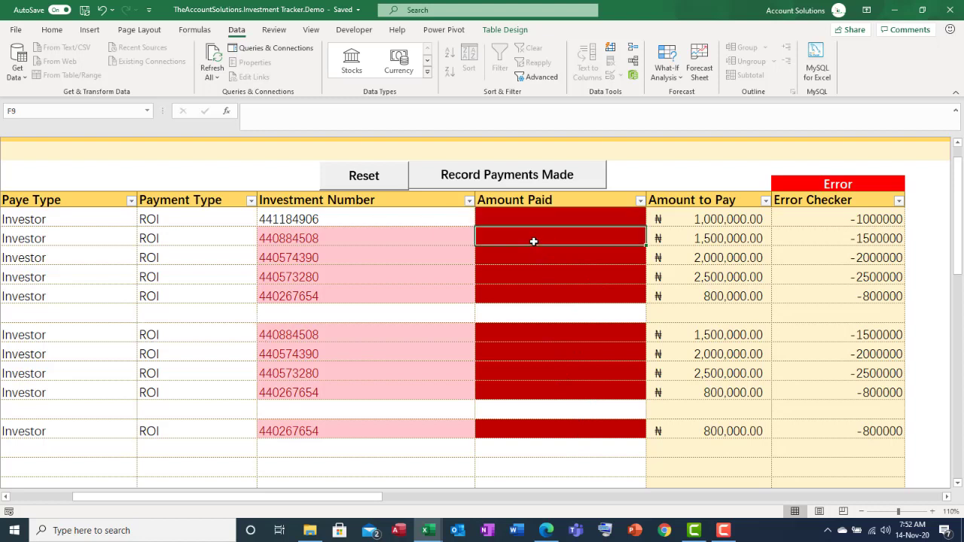
left_click(574, 308)
left_click(557, 374)
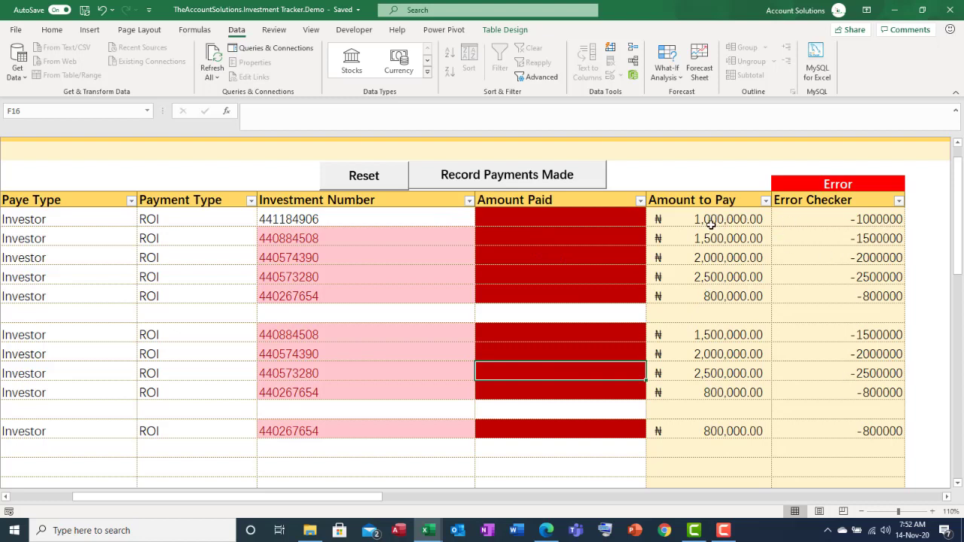
left_click(589, 218)
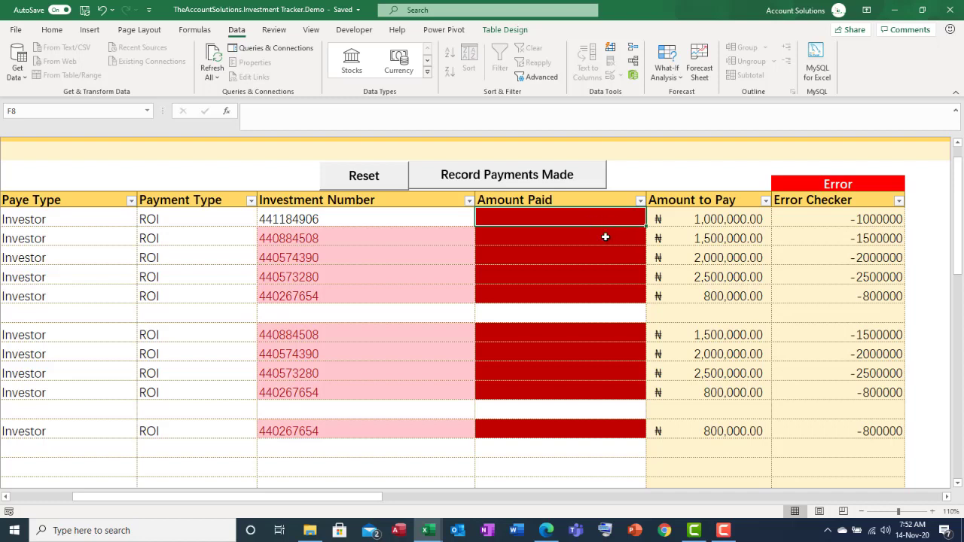
Enter amounts paid 1,000,000, 1,500,000, 2,000,000, 2,500,000 and 800,000 in F8–F12.
key("F2")
type("1000000")
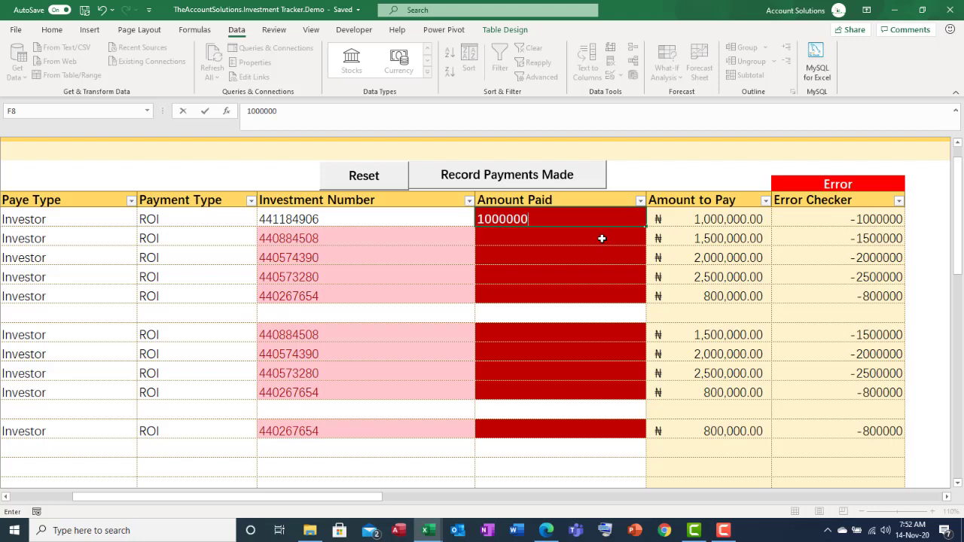
key("Return")
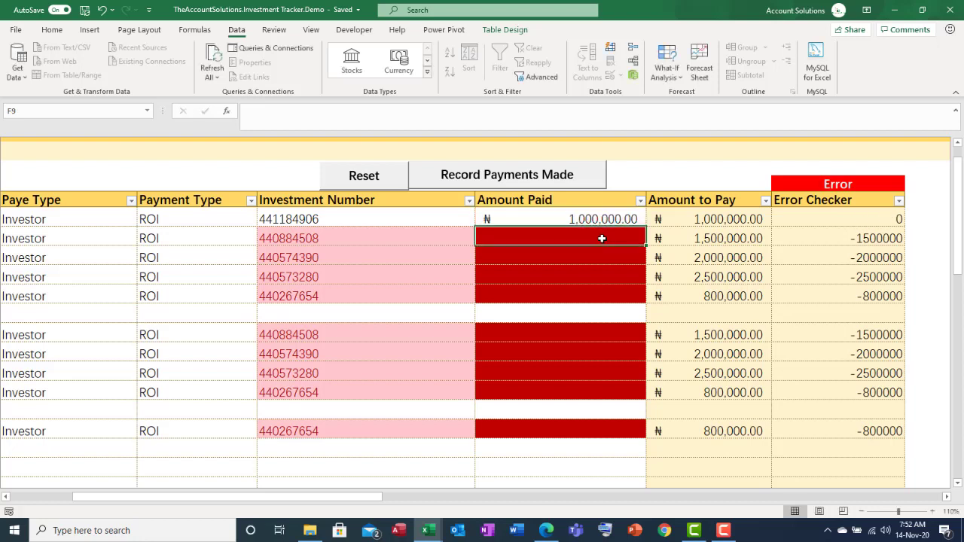
type("1500000")
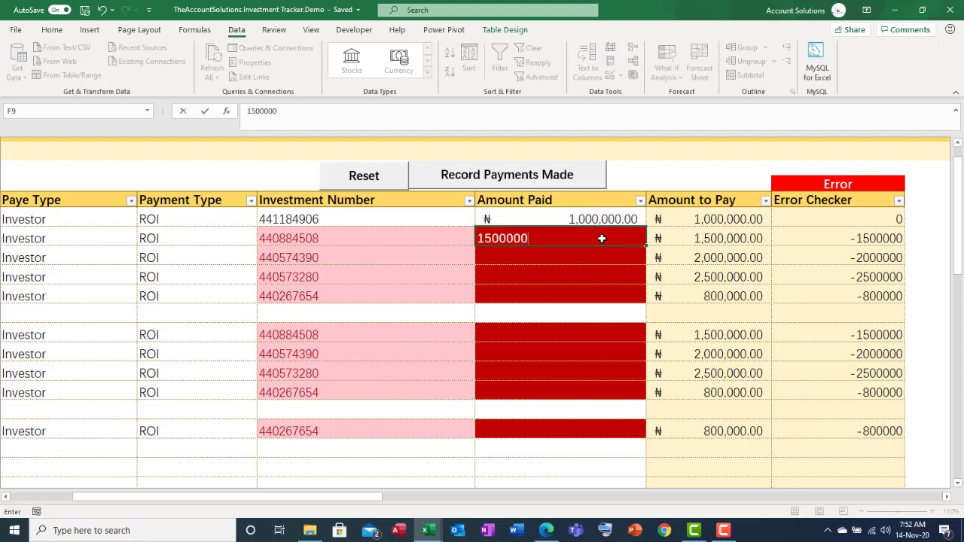
key("Return")
type("2000000")
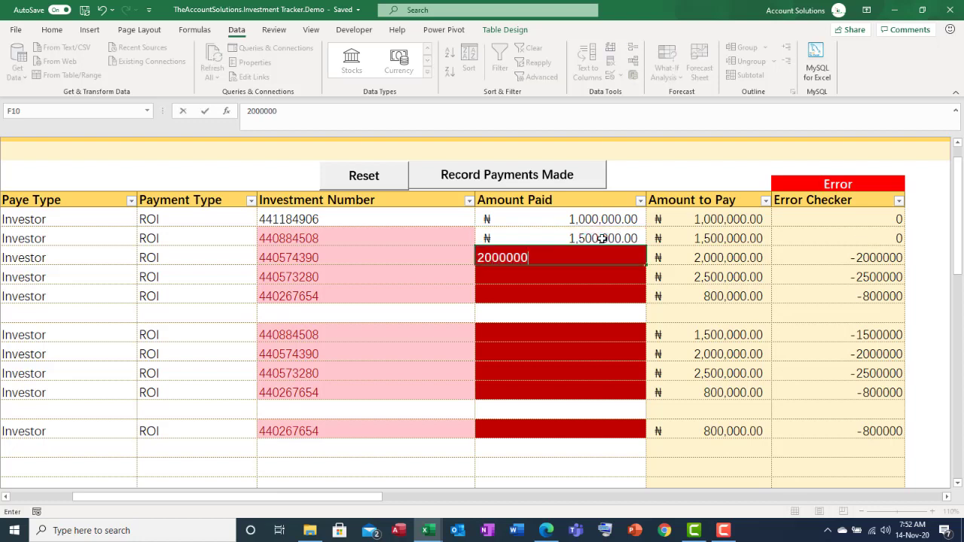
key("Return")
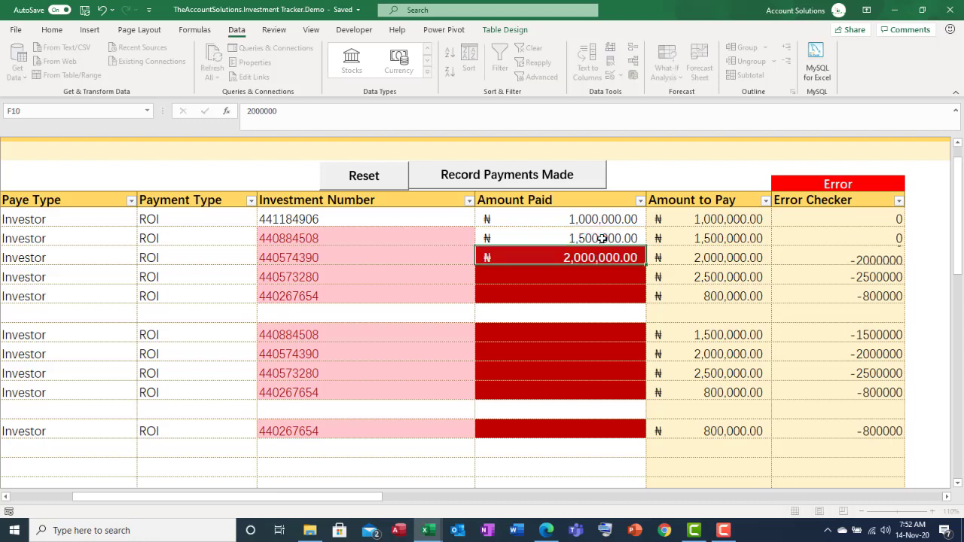
type("25000")
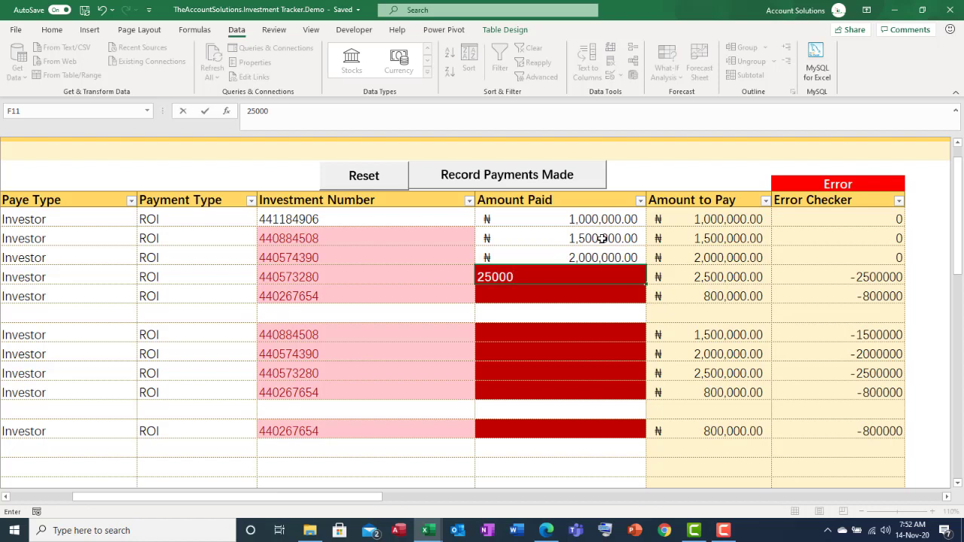
key("BackSpace")
type("000")
key("Return")
type("8000")
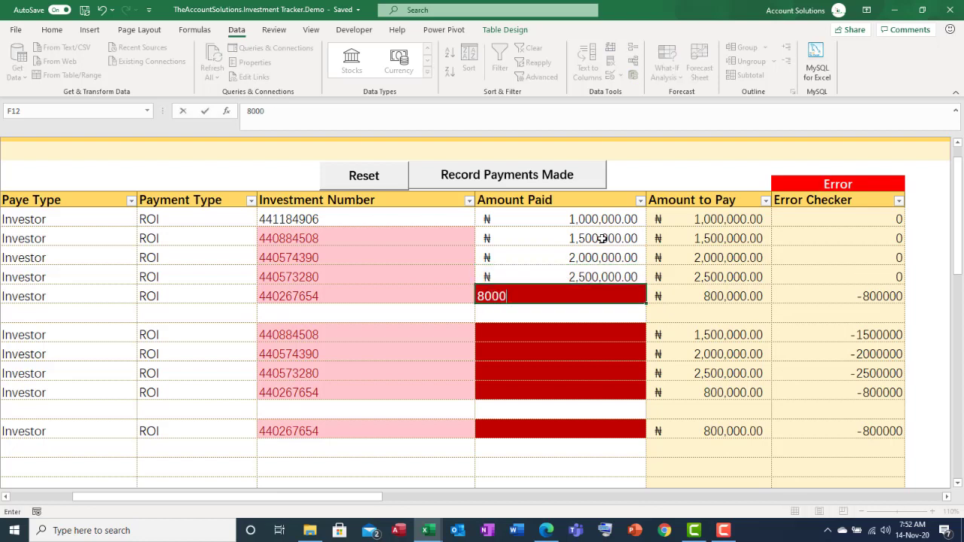
type("00")
key("Return")
key("Return")
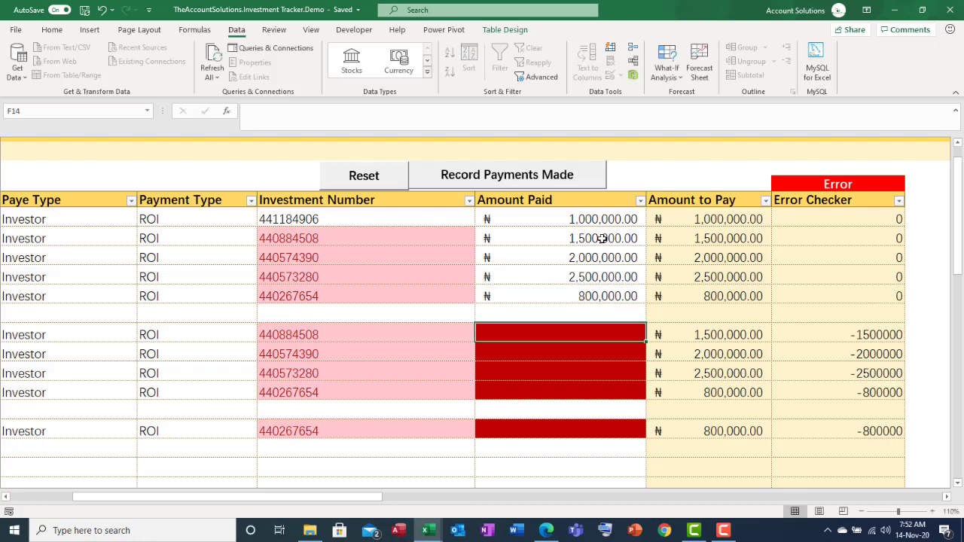
Enter 1,500,000, 2,500,000 (F15 overpayment), 2,500,000, 800,000 and 800,000 as the remaining amounts paid.
type("1,500,00")
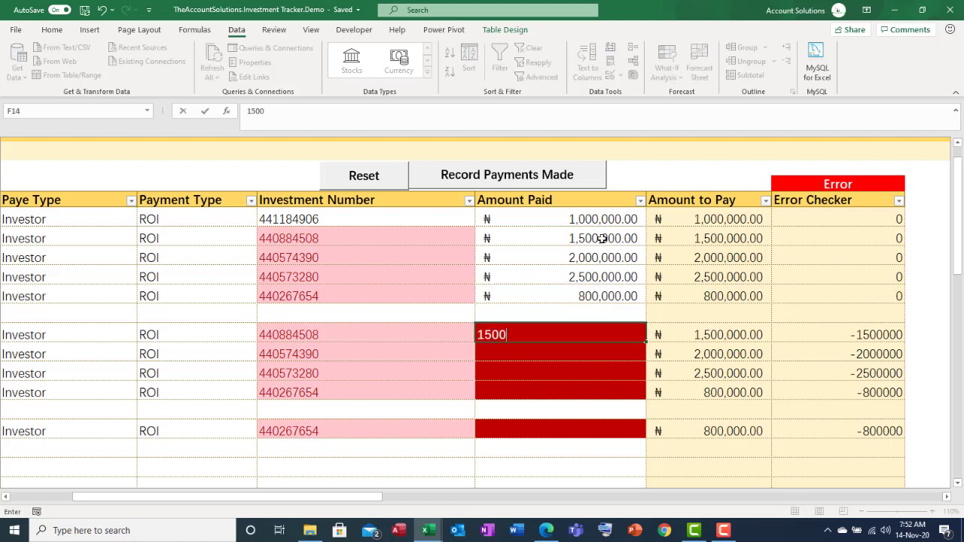
type("000")
key("Return")
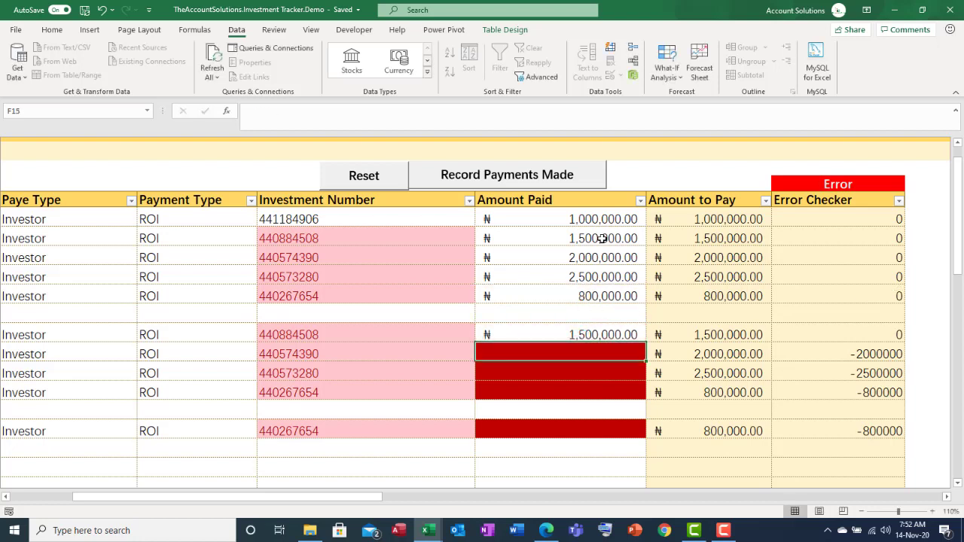
type("2500000")
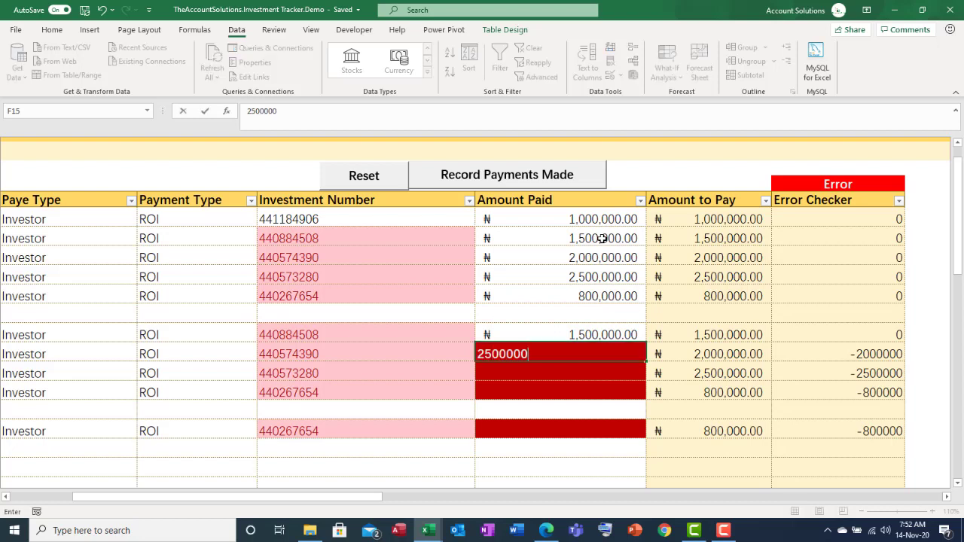
key("Return")
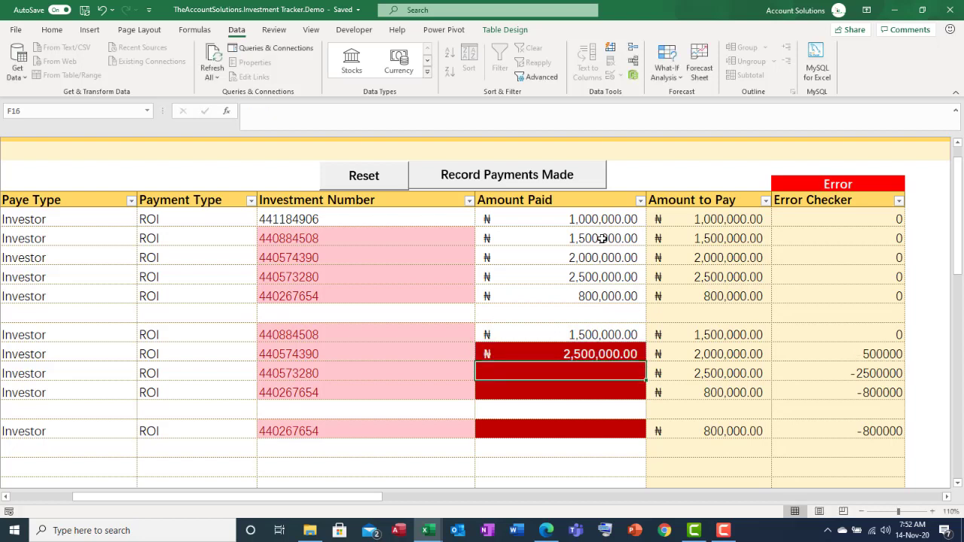
type("2")
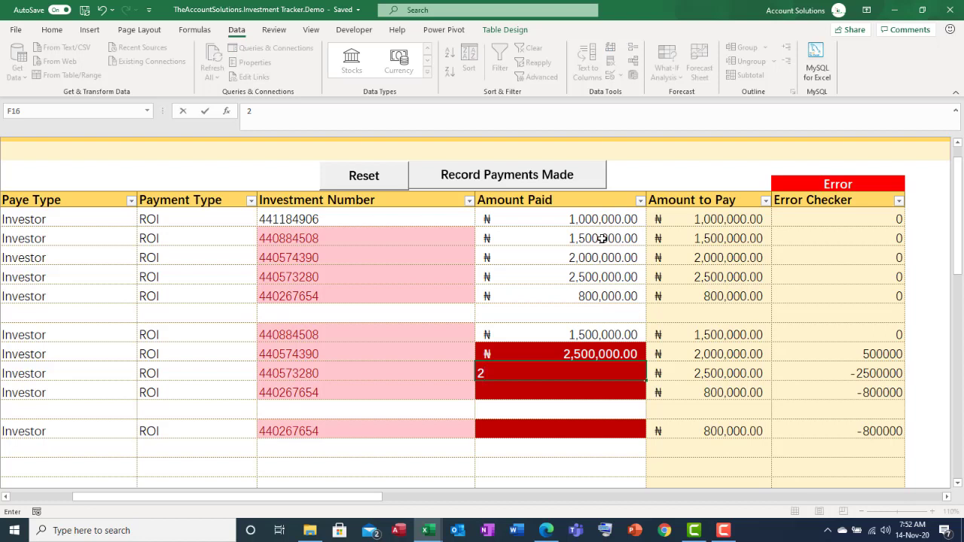
type(",500,000")
key("Return")
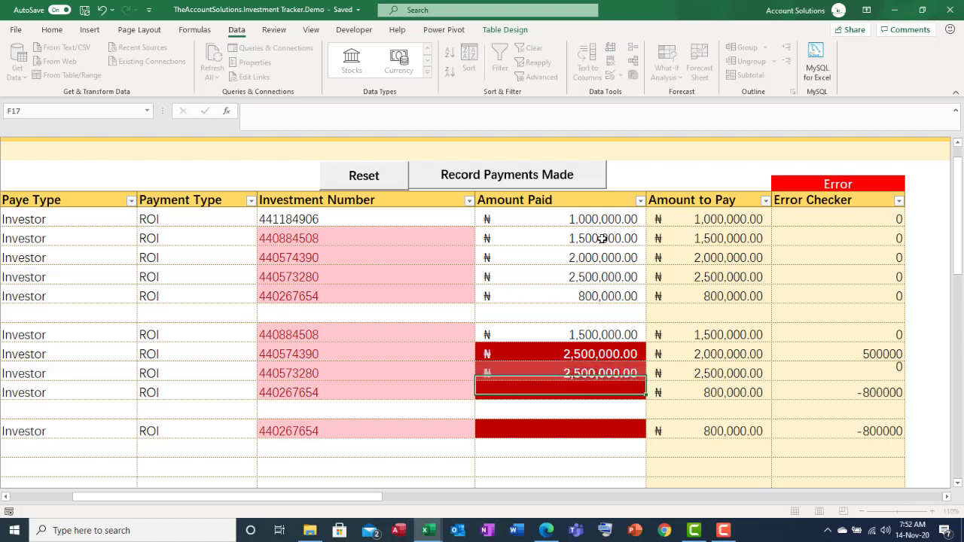
type("800000")
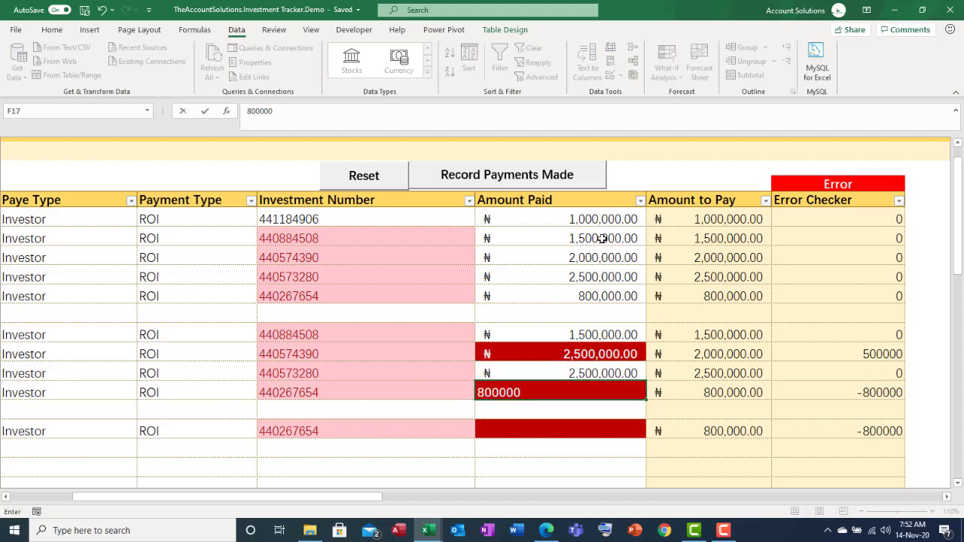
key("Return")
key("Return")
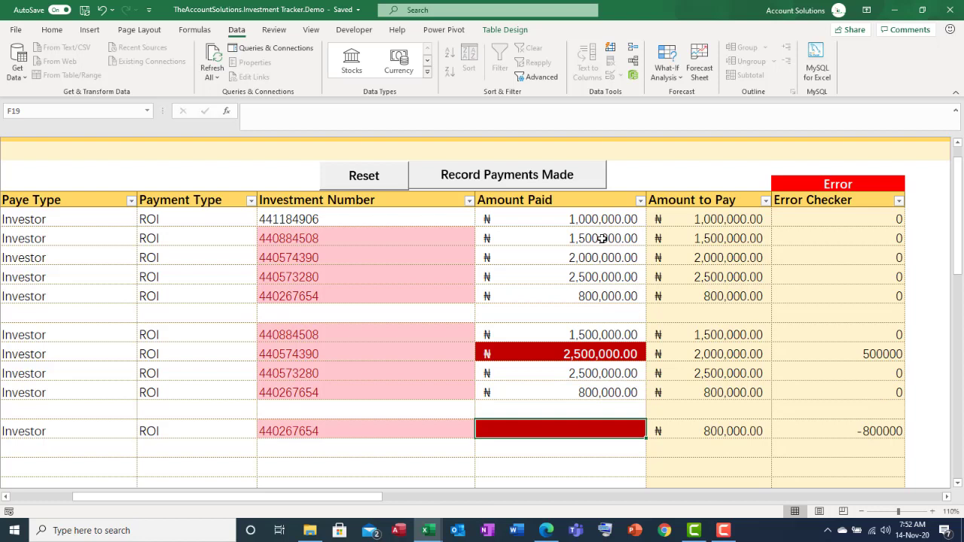
type("800000")
key("Return")
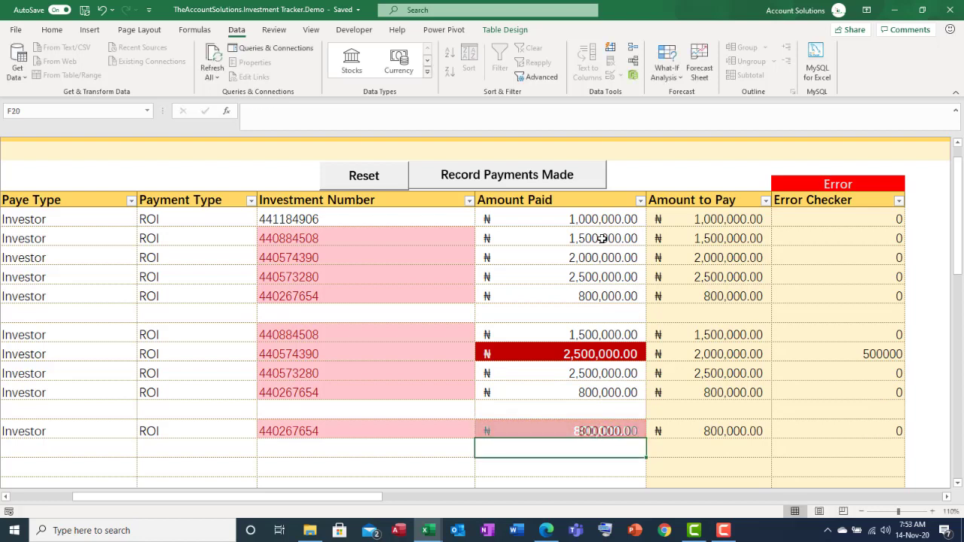
left_click(606, 352)
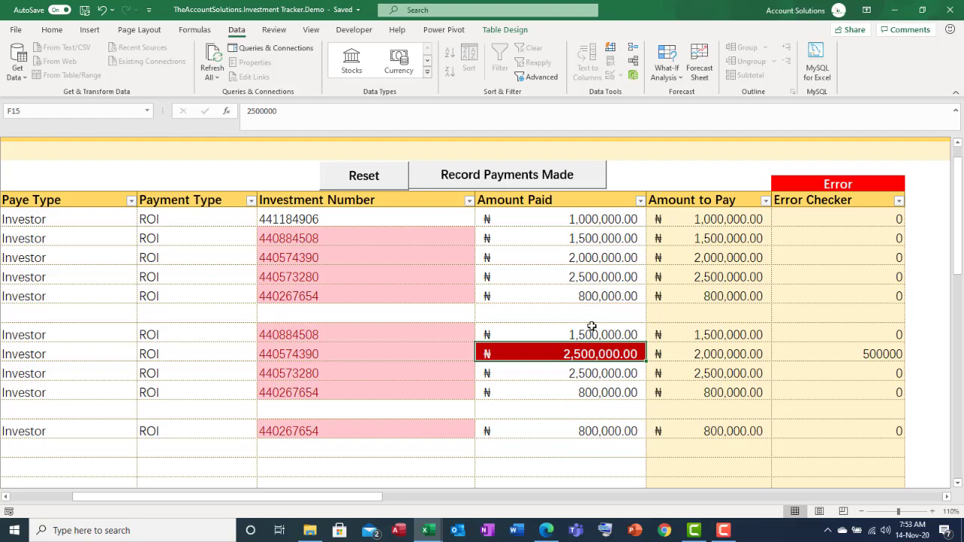
left_click(503, 181)
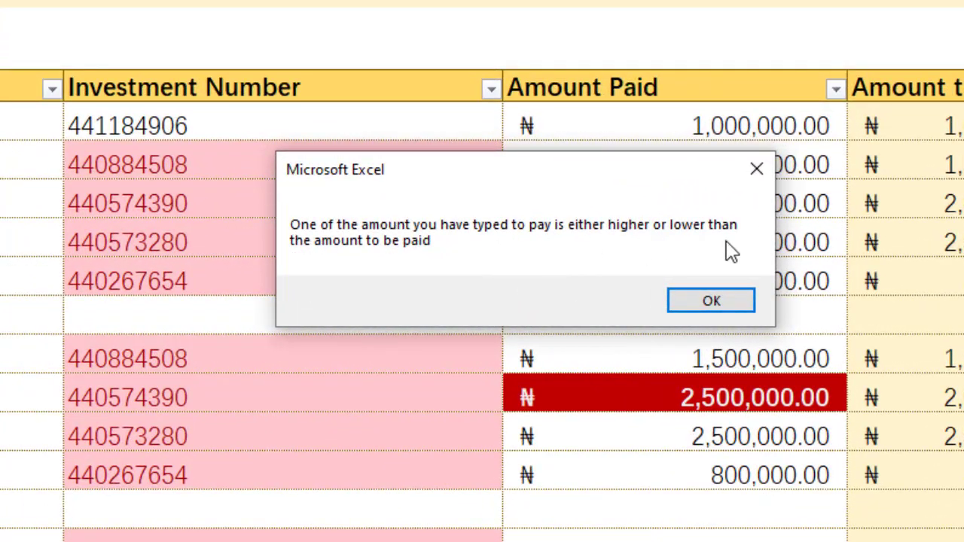
left_click(736, 296)
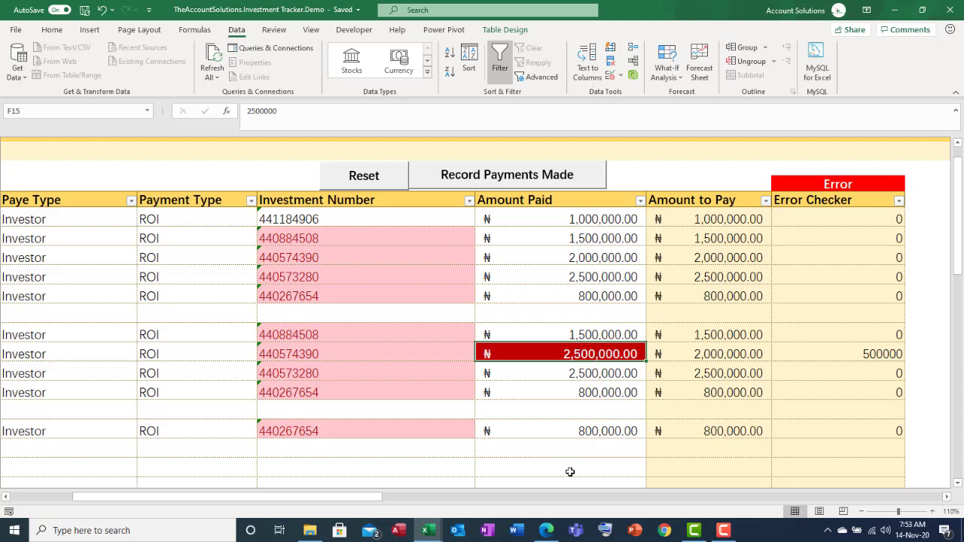
Correct the F15 payment amount from 2,500,000 to 2,000,000, then zoom out to see the table.
type("2000")
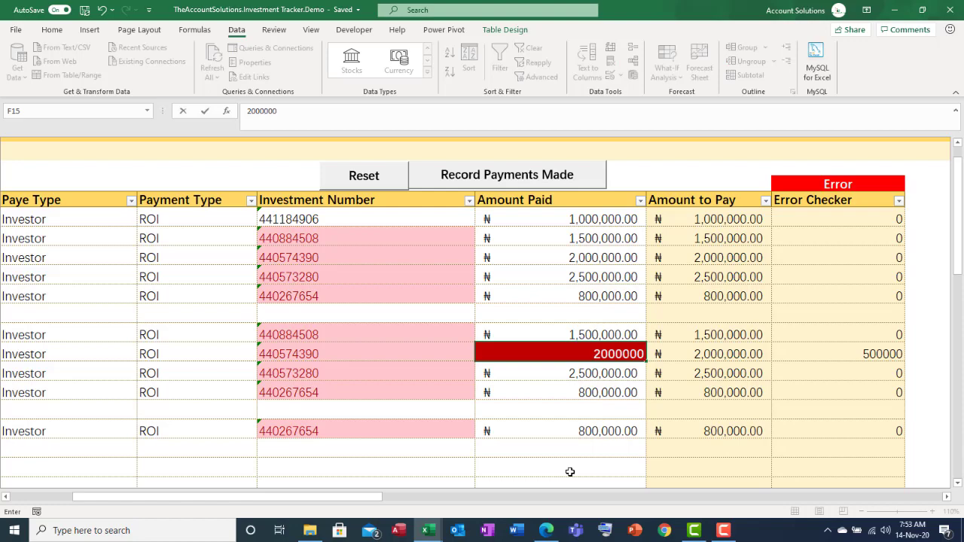
key("Return")
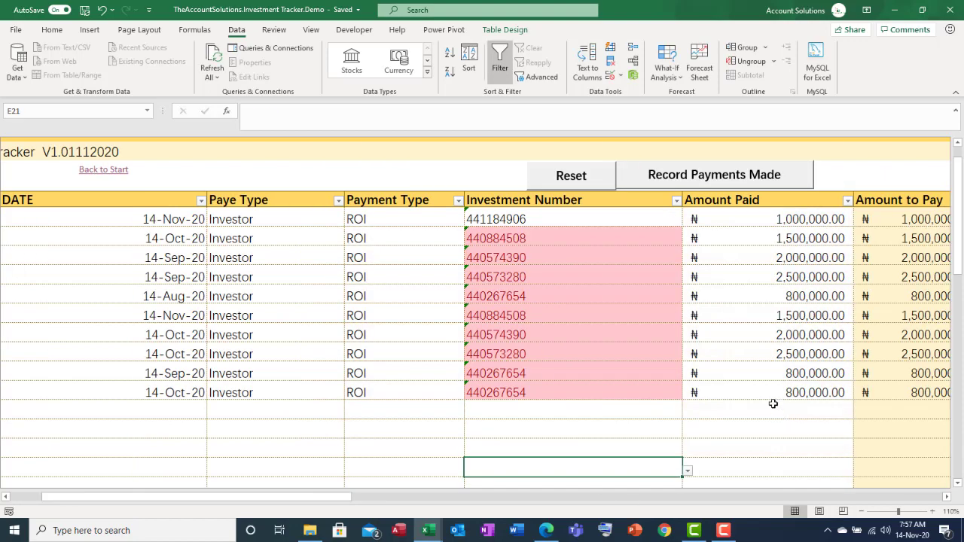
left_click(861, 511)
left_click(861, 511)
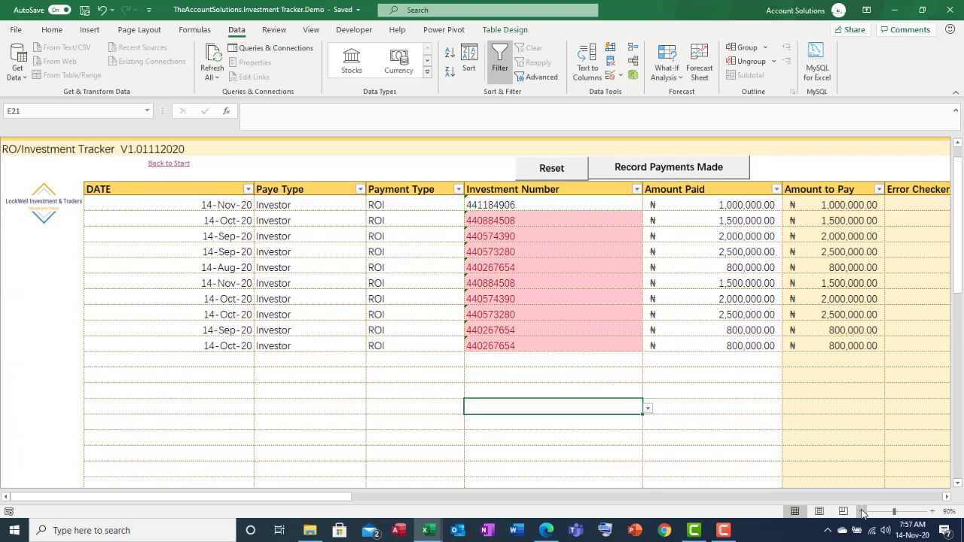
left_click(861, 511)
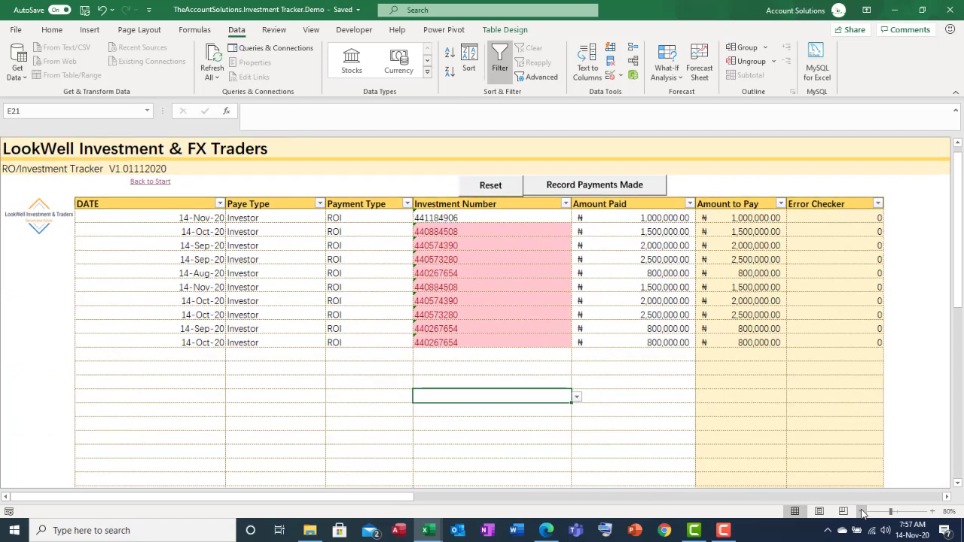
Post the ten ROI payment entries with Record Payments Made, confirming after one cancelled attempt.
left_click(613, 188)
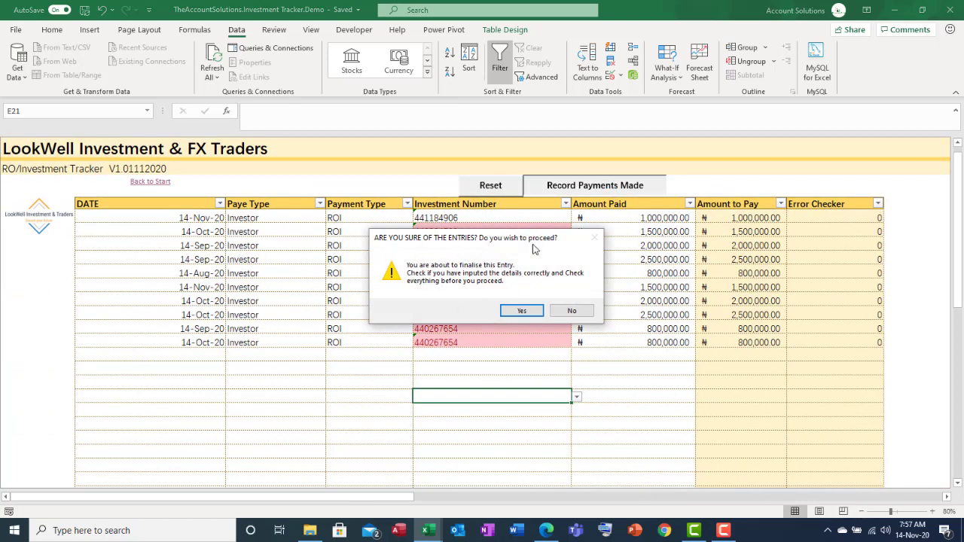
left_click(568, 310)
left_click(580, 187)
left_click(522, 311)
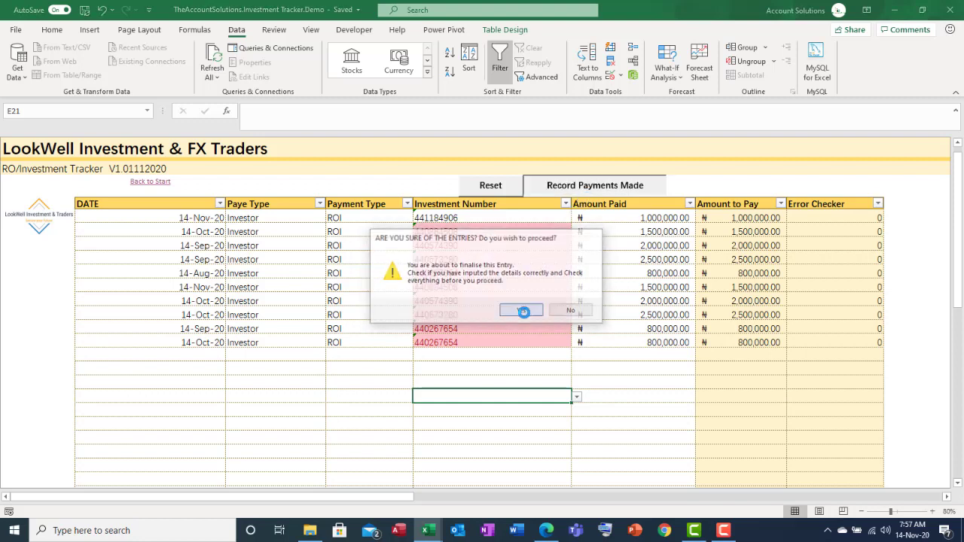
left_click(516, 302)
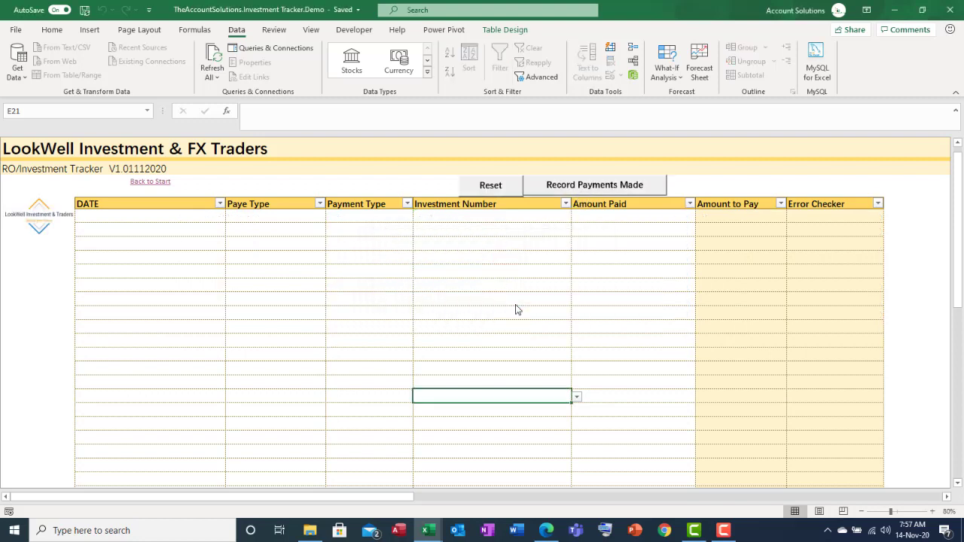
Go from the start sheet to the Investment Details sheet and refresh its table twice.
left_click(169, 184)
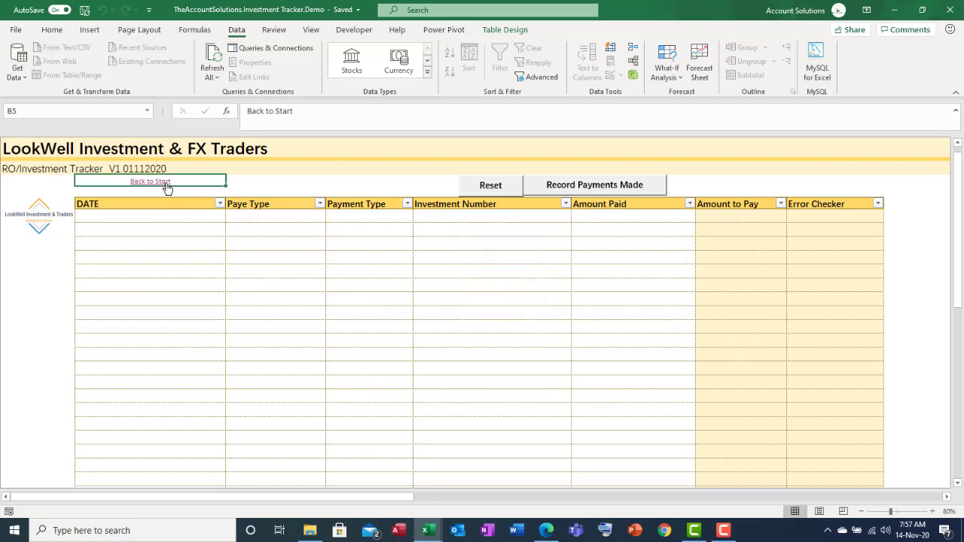
scroll(351, 436, "down", 1)
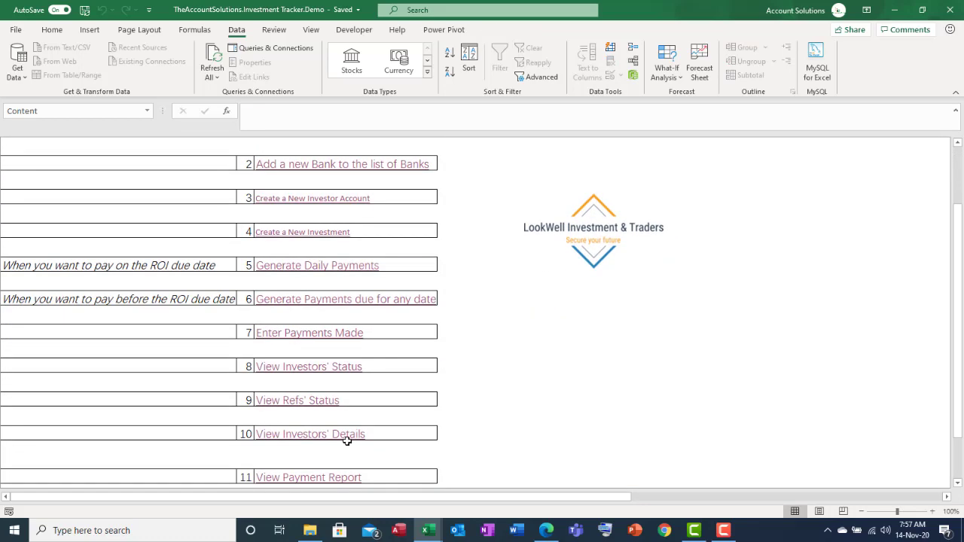
left_click(345, 437)
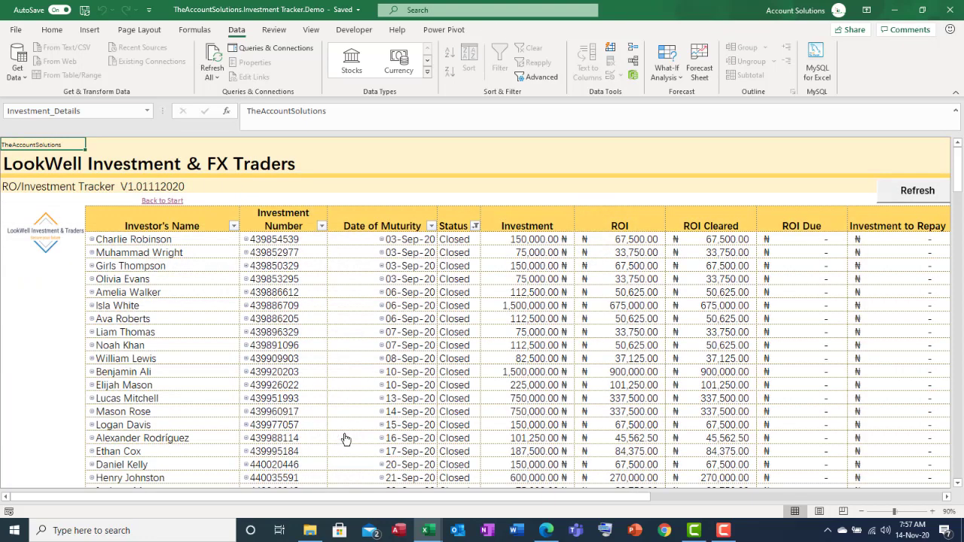
left_click(904, 194)
left_click(898, 195)
left_click_drag(638, 498, 666, 501)
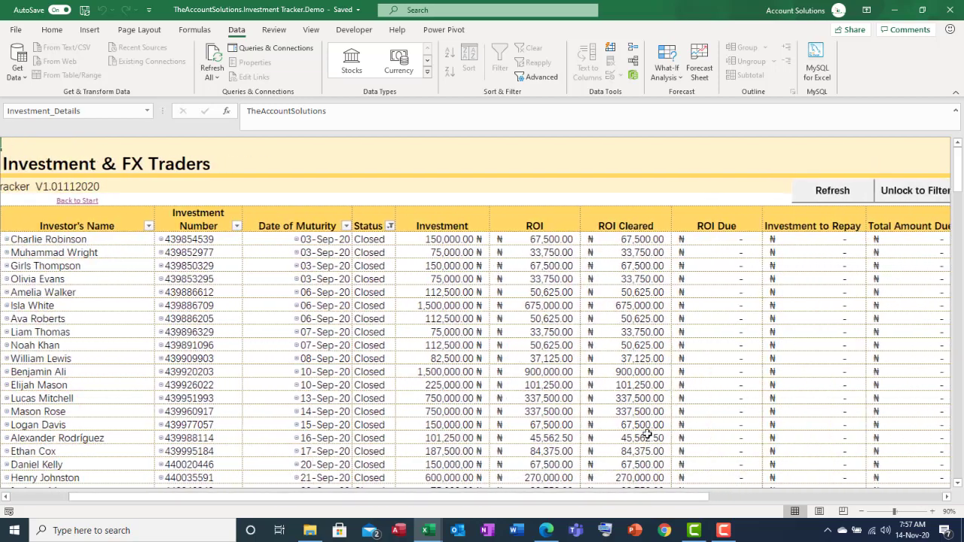
scroll(647, 435, "down", 20)
scroll(648, 435, "down", 1)
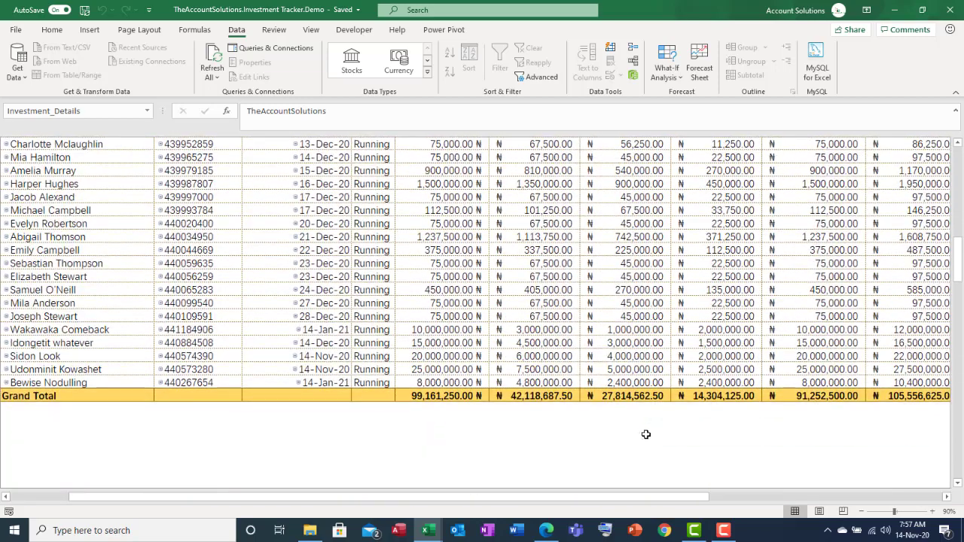
left_click(862, 511)
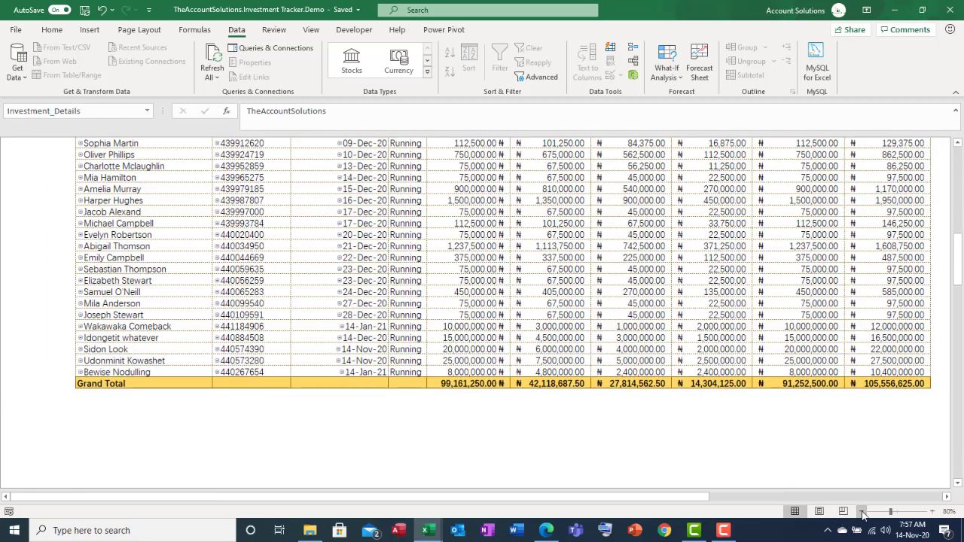
left_click(721, 349)
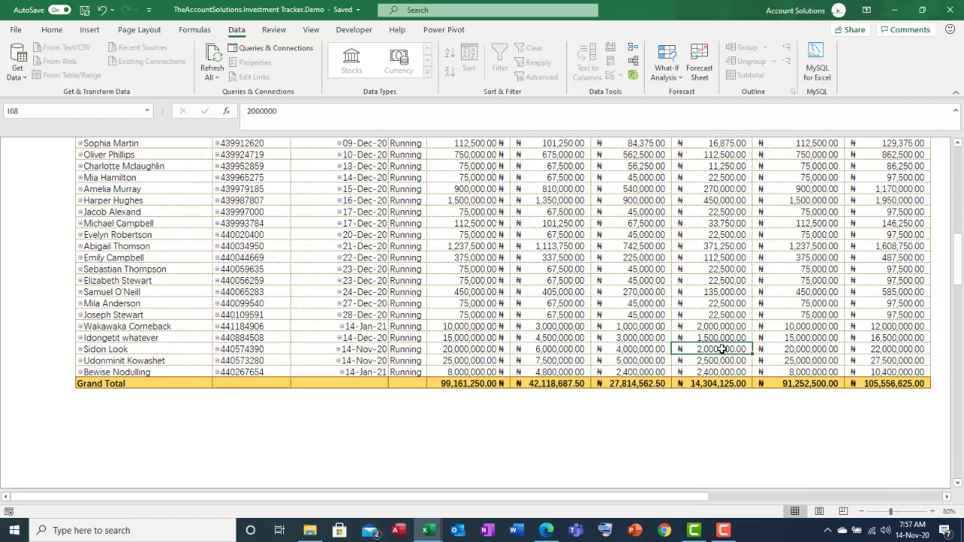
left_click_drag(124, 325, 862, 366)
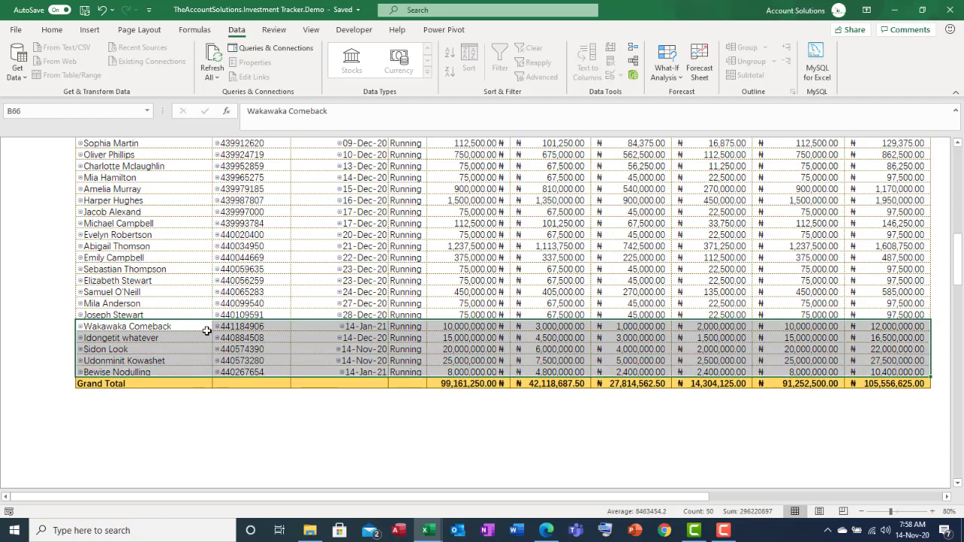
scroll(731, 333, "up", 9)
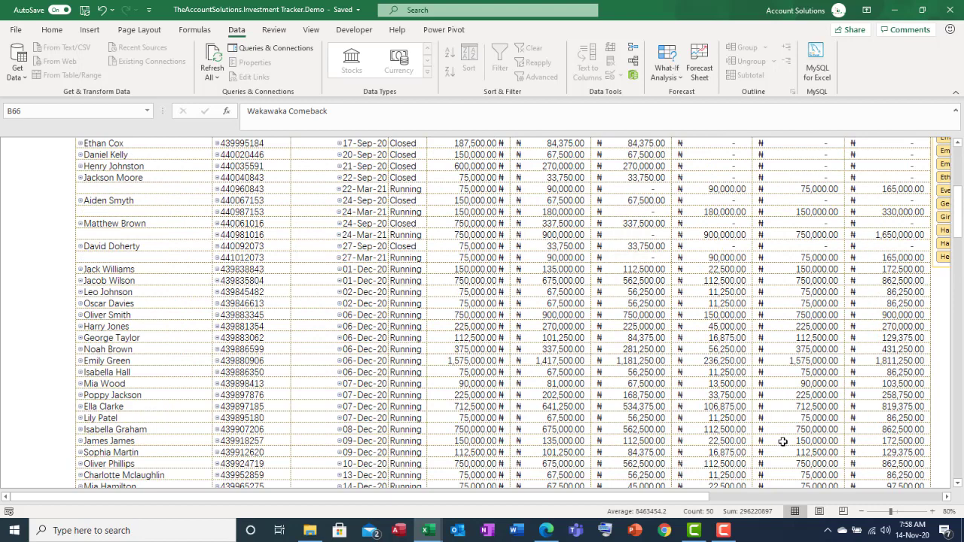
scroll(782, 442, "up", 1)
scroll(785, 366, "down", 9)
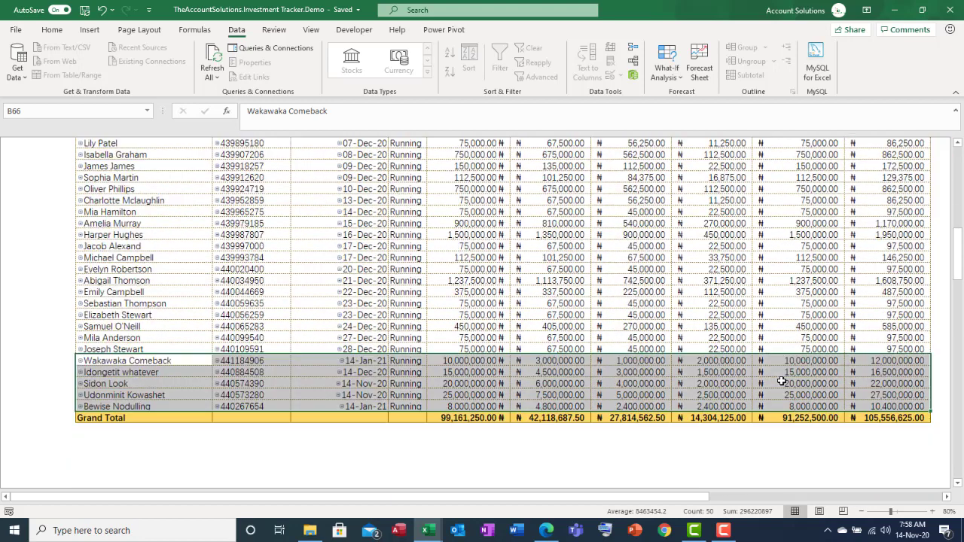
Compare the new investors' ROI Cleared and ROI Due amounts, including Wakawaka Comeback's, then return to start.
left_click(721, 360)
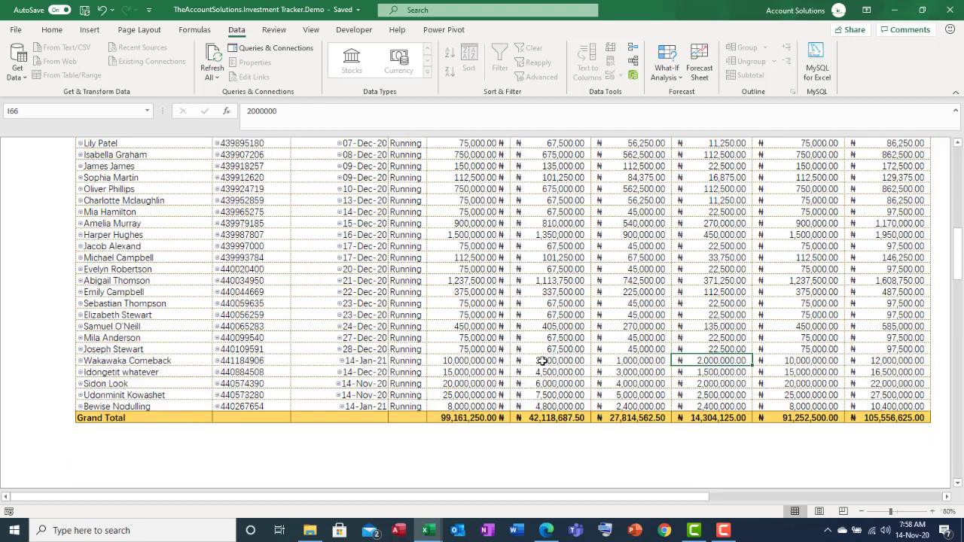
left_click(634, 364)
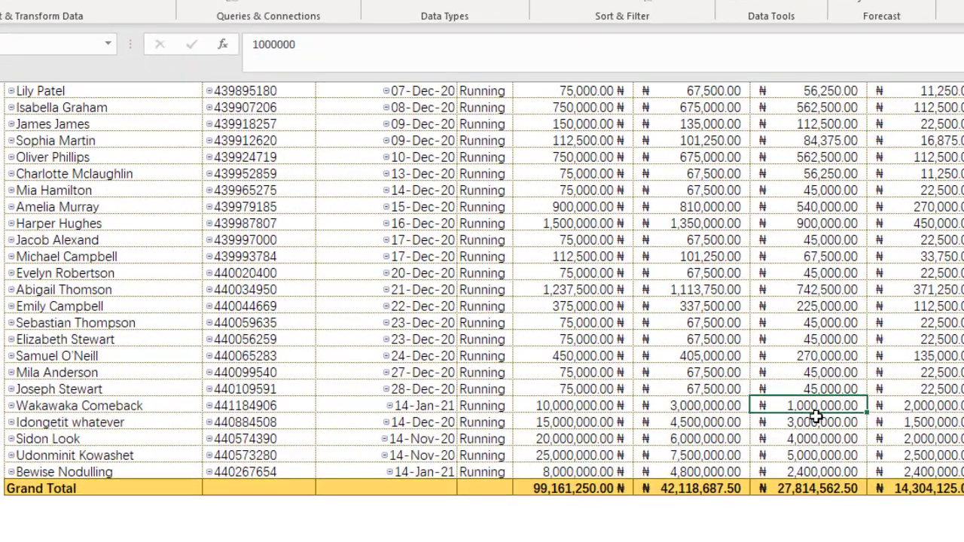
left_click(836, 424)
left_click(926, 408)
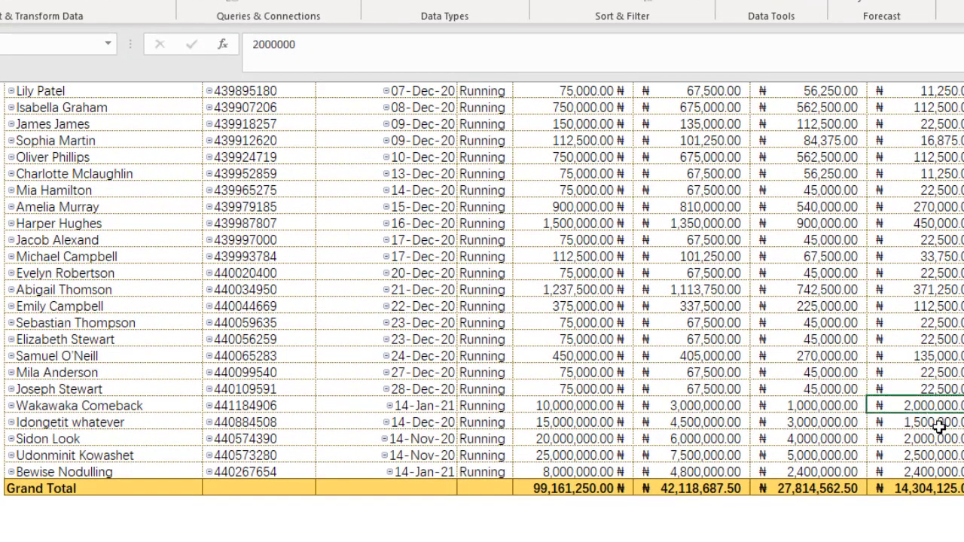
left_click(939, 427)
scroll(745, 403, "up", 15)
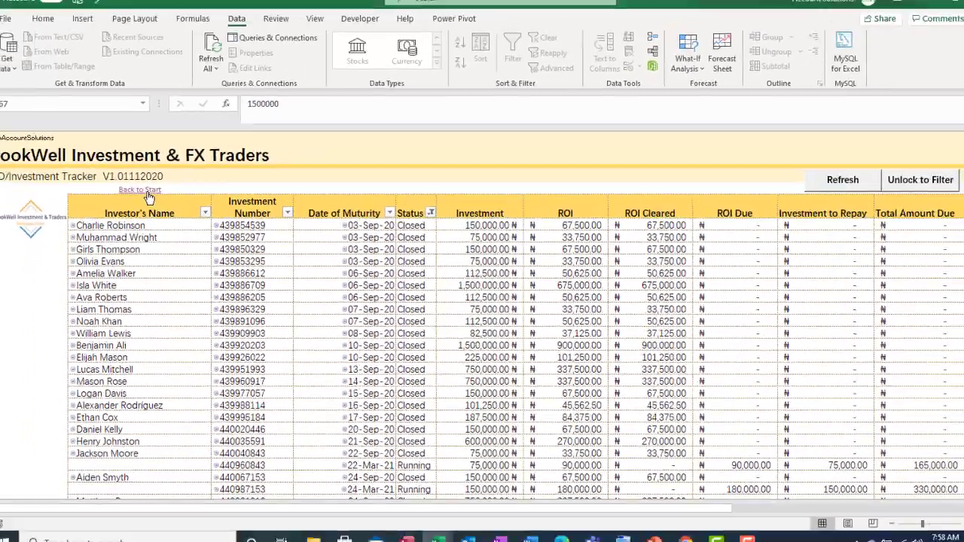
left_click(104, 162)
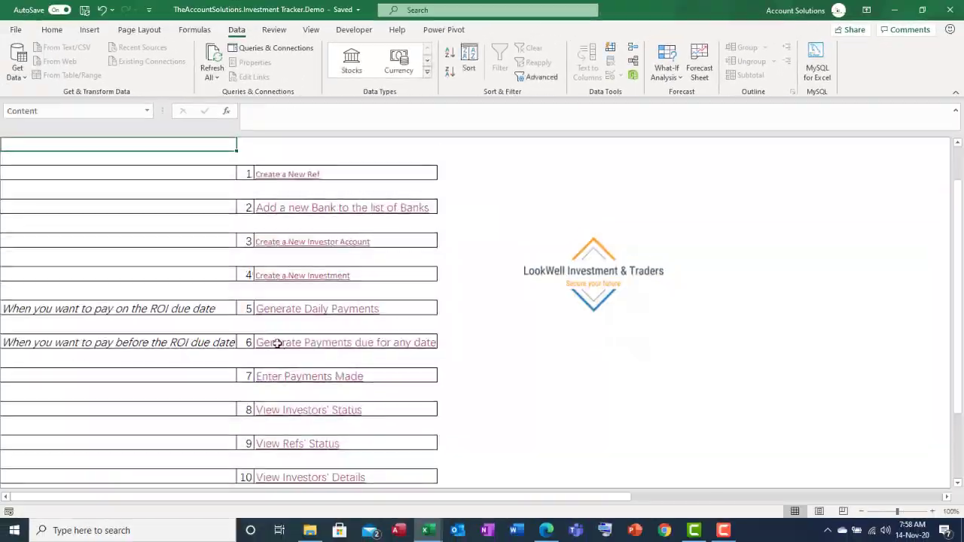
Open the Investors' Status sheet from the start menu and refresh its table.
scroll(317, 345, "down", 1)
left_click(324, 337)
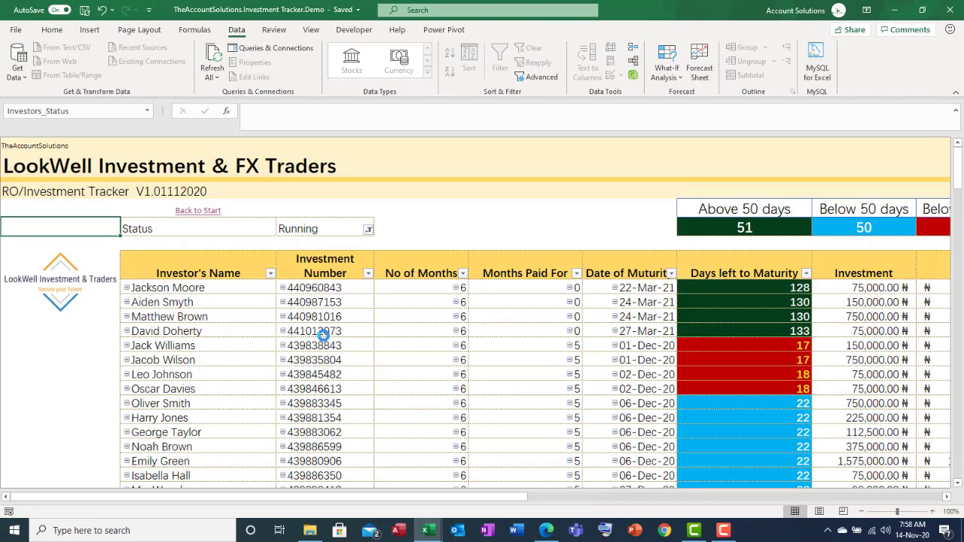
scroll(492, 366, "down", 10)
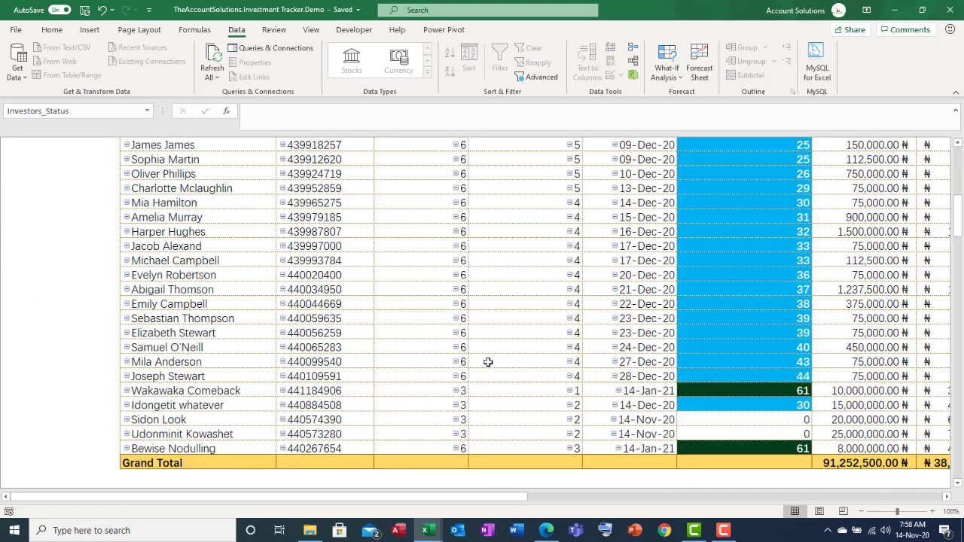
scroll(488, 362, "up", 10)
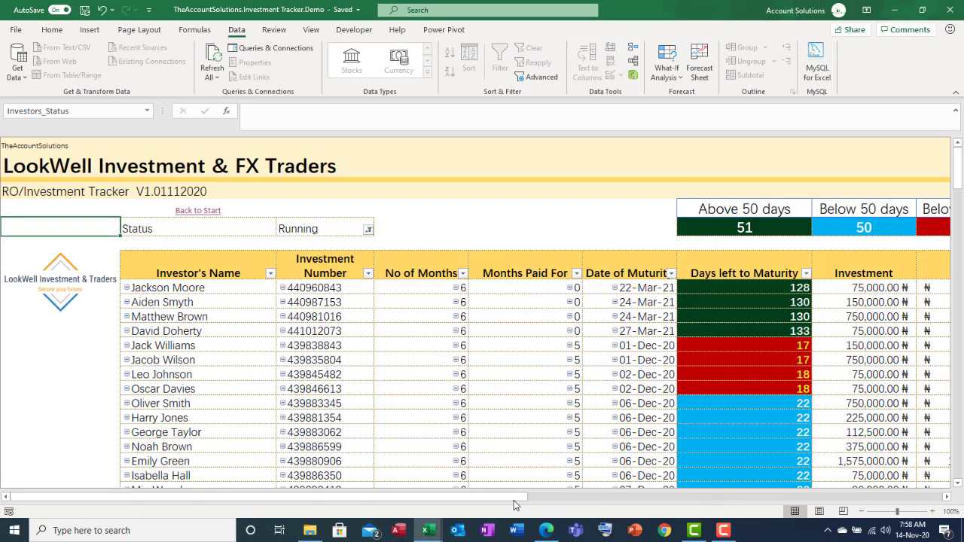
scroll(515, 503, "right", 4)
left_click(806, 236)
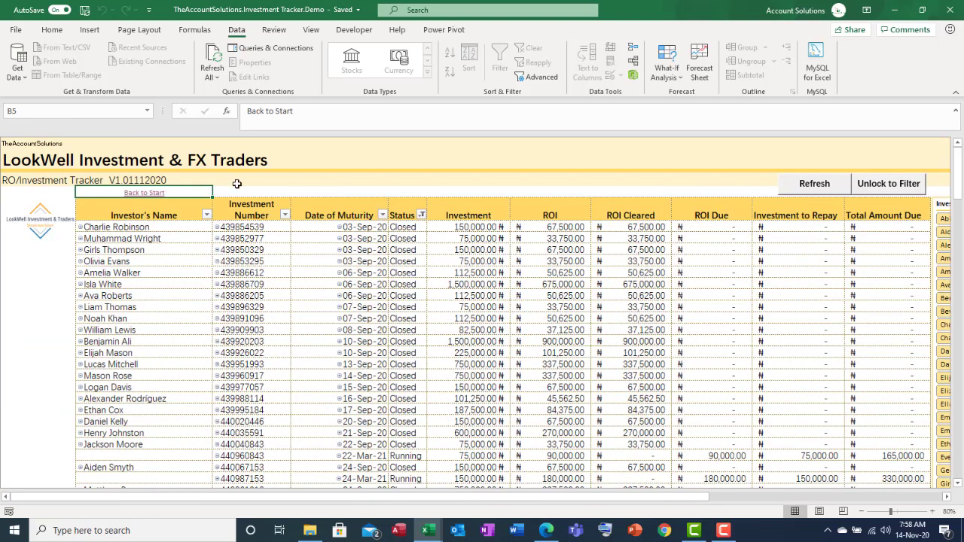
Reopen Investors' Status via the start menu and select the five new investors' rows.
left_click(160, 197)
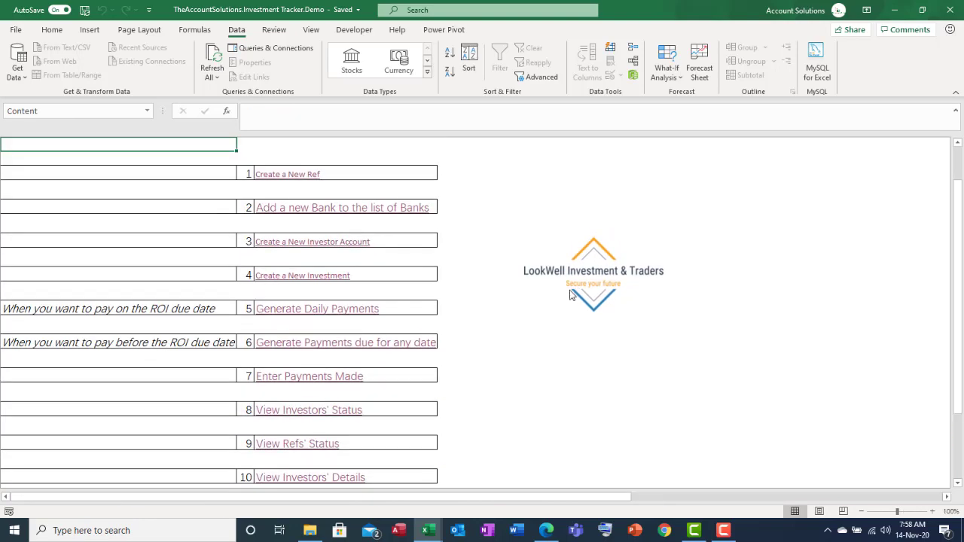
left_click(329, 410)
scroll(523, 380, "down", 10)
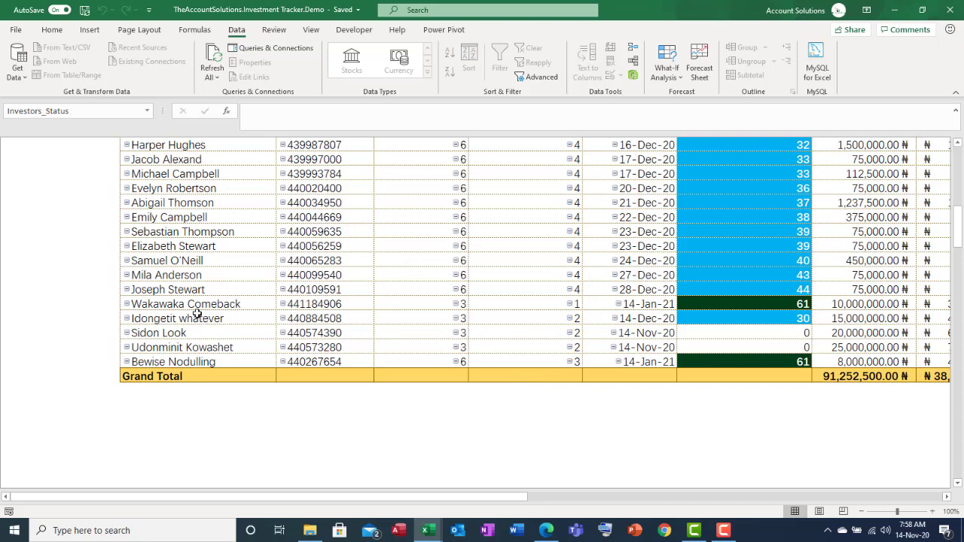
left_click_drag(193, 303, 522, 368)
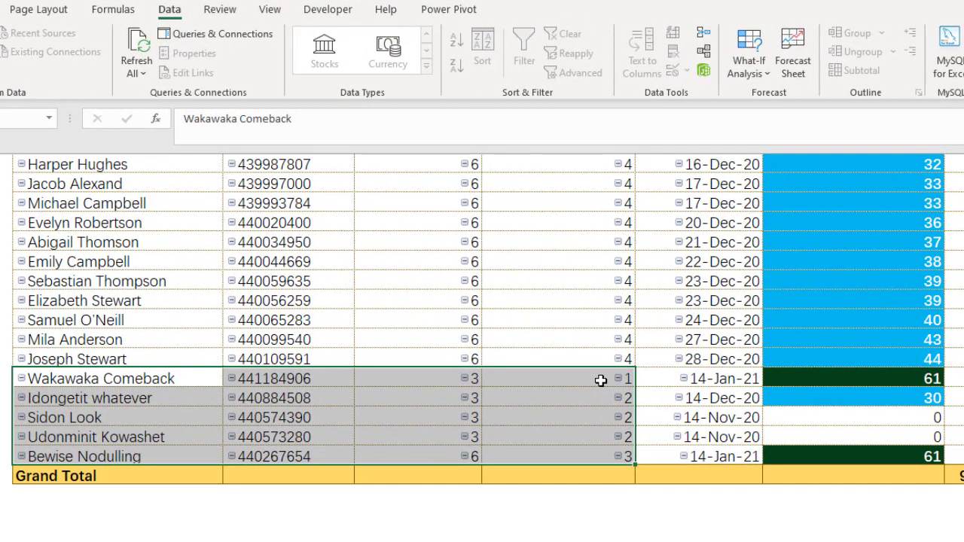
Check each new investor's months paid, the zero days left, and the two 14-Nov-20 maturity dates.
left_click(597, 378)
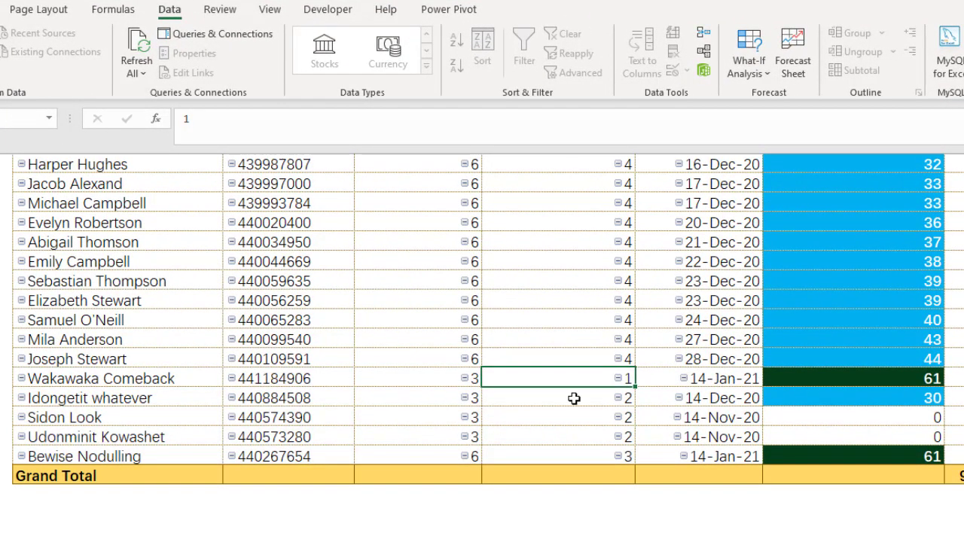
left_click(572, 397)
left_click(566, 418)
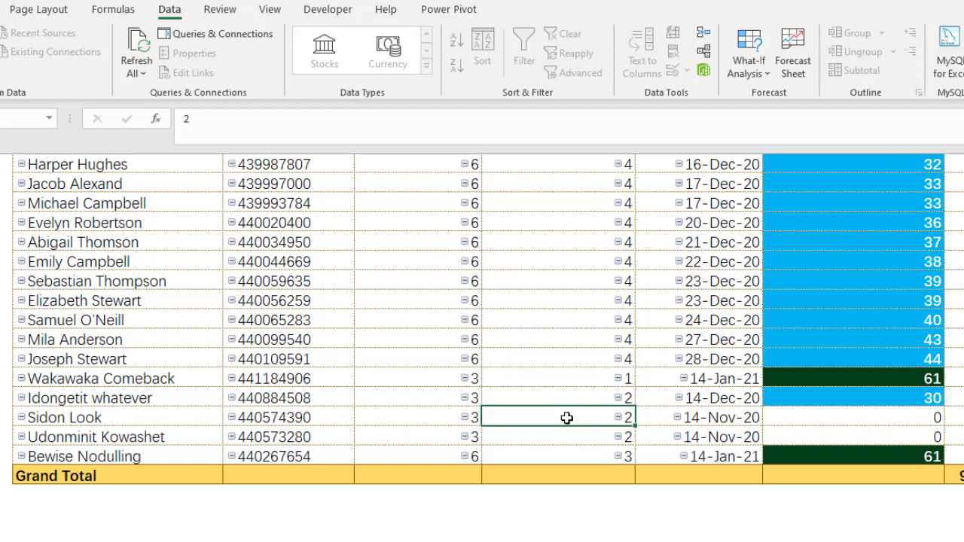
left_click(550, 435)
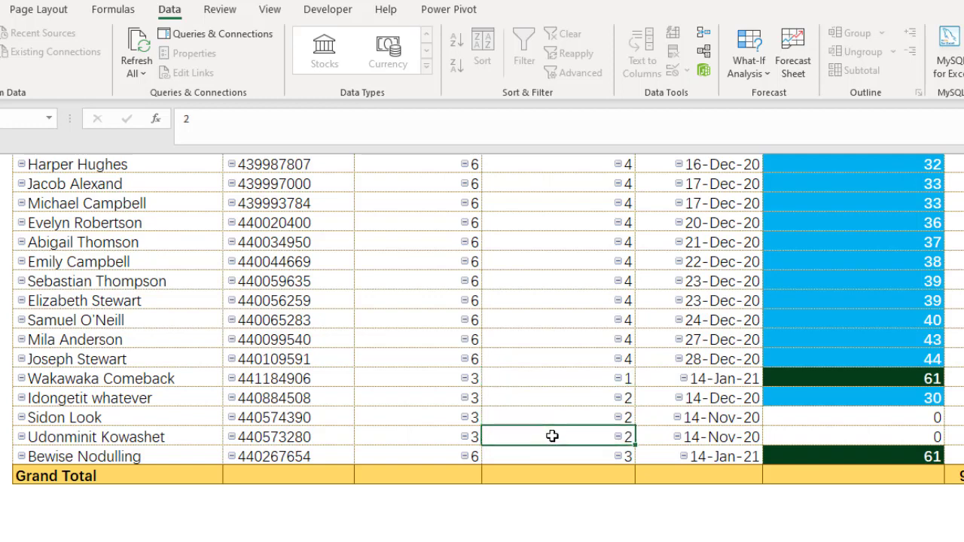
left_click(572, 454)
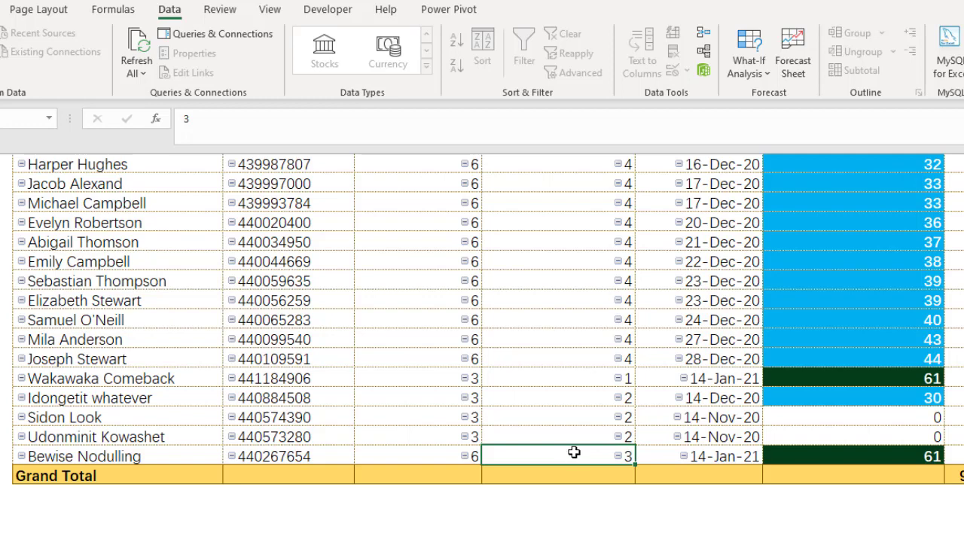
left_click(884, 419)
left_click(875, 435)
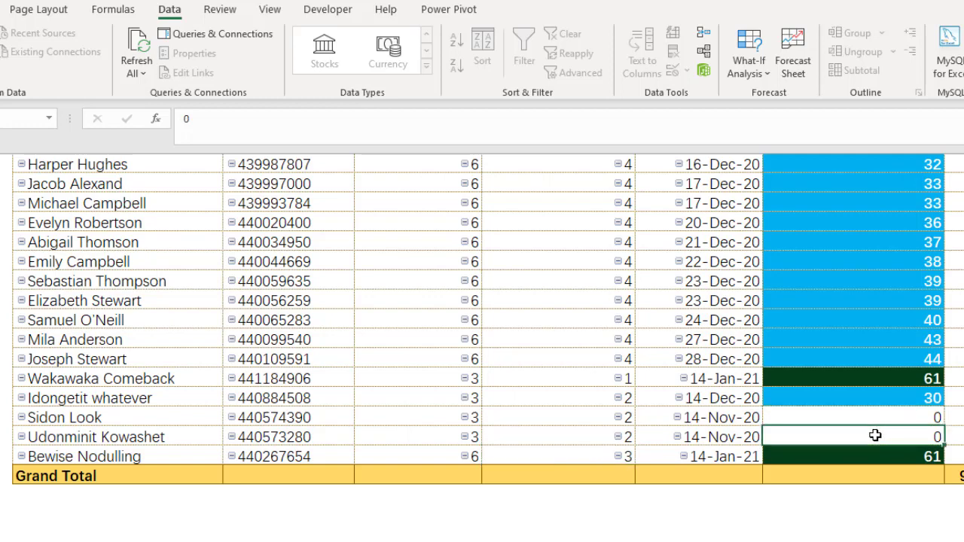
left_click_drag(725, 418, 723, 428)
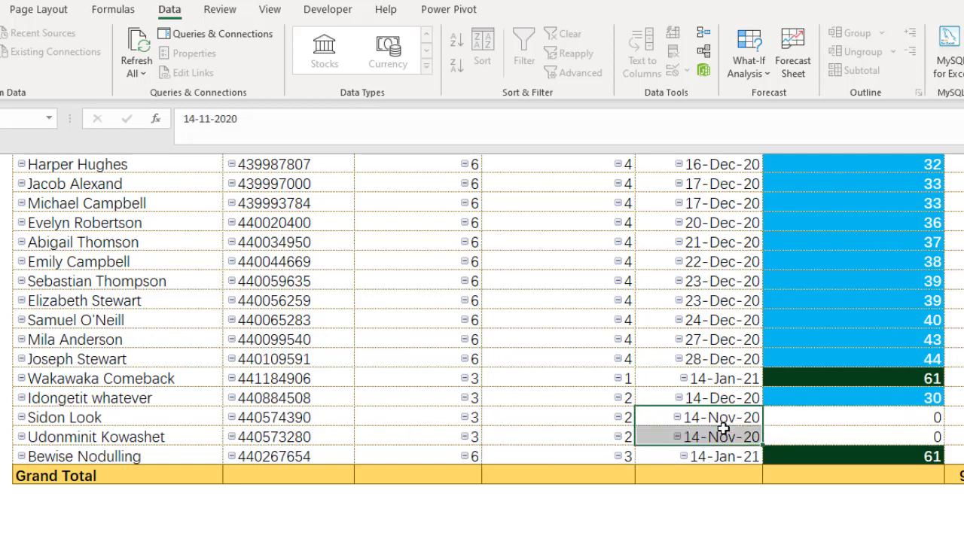